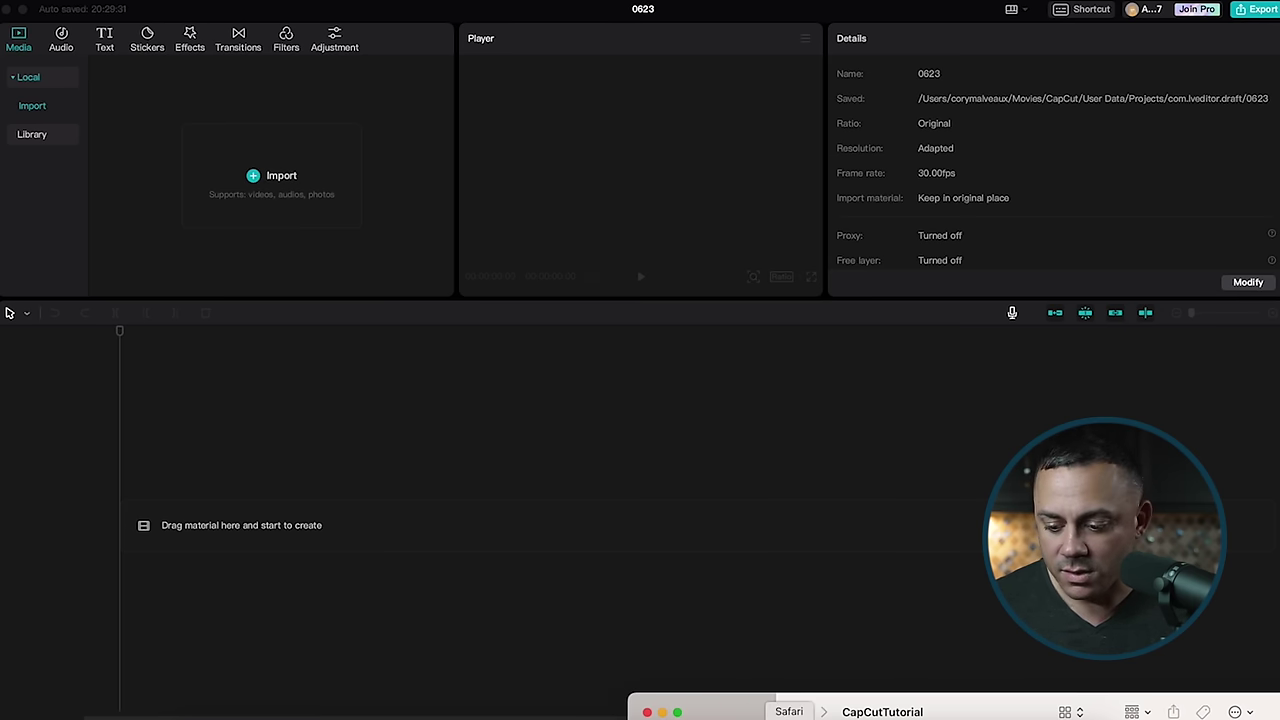
- Import all the files in the CapCutTutorial folder into the project's media, and close the folder window
left_click_drag(737, 708, 604, 126)
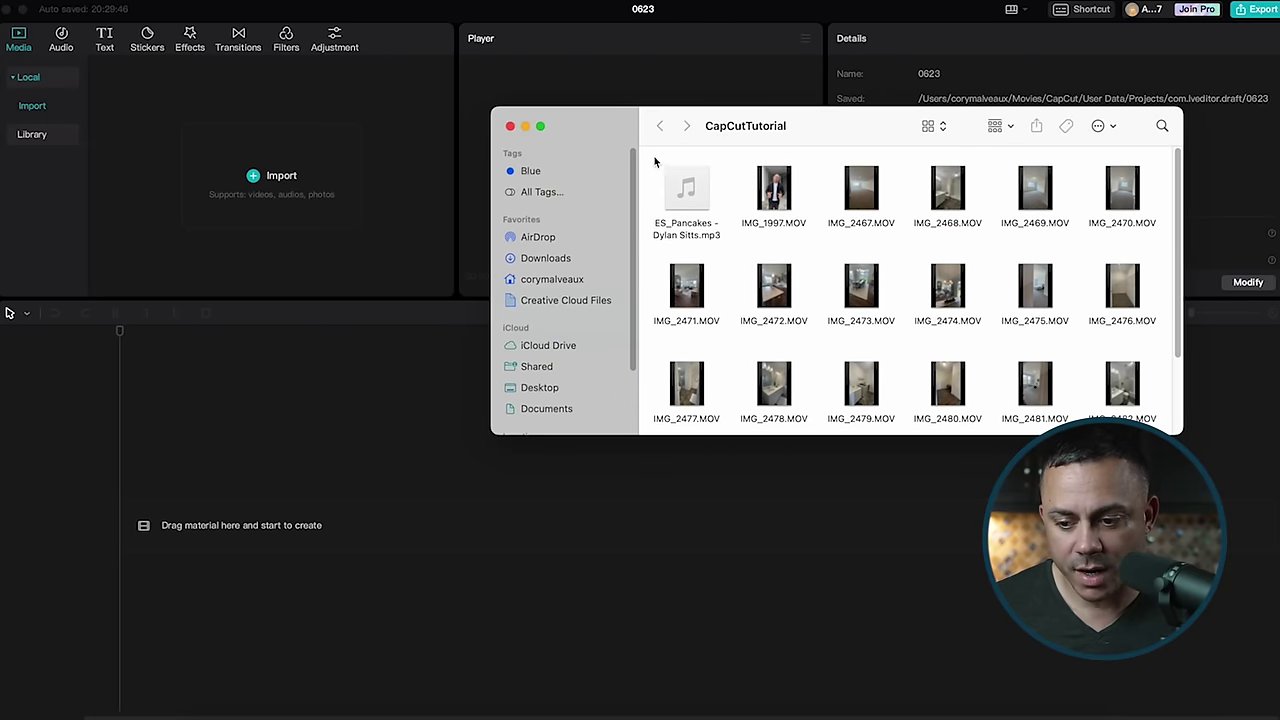
left_click_drag(651, 156, 1150, 425)
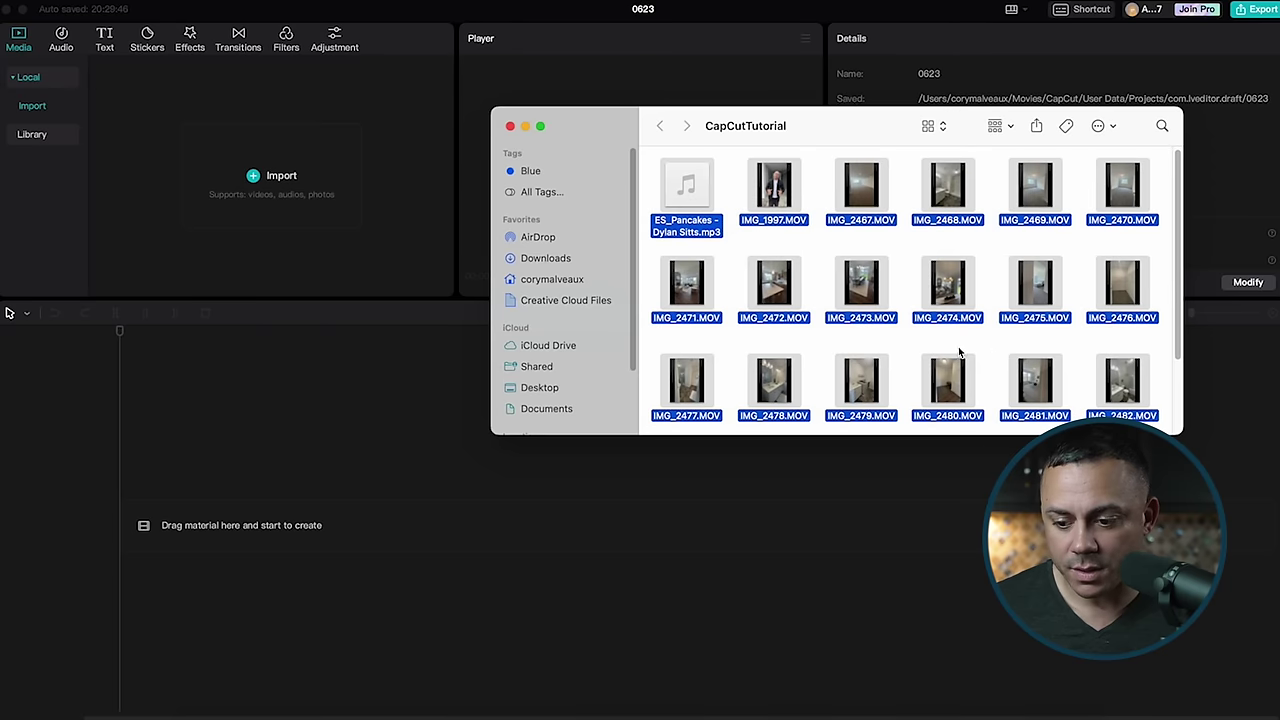
left_click_drag(708, 370, 265, 205)
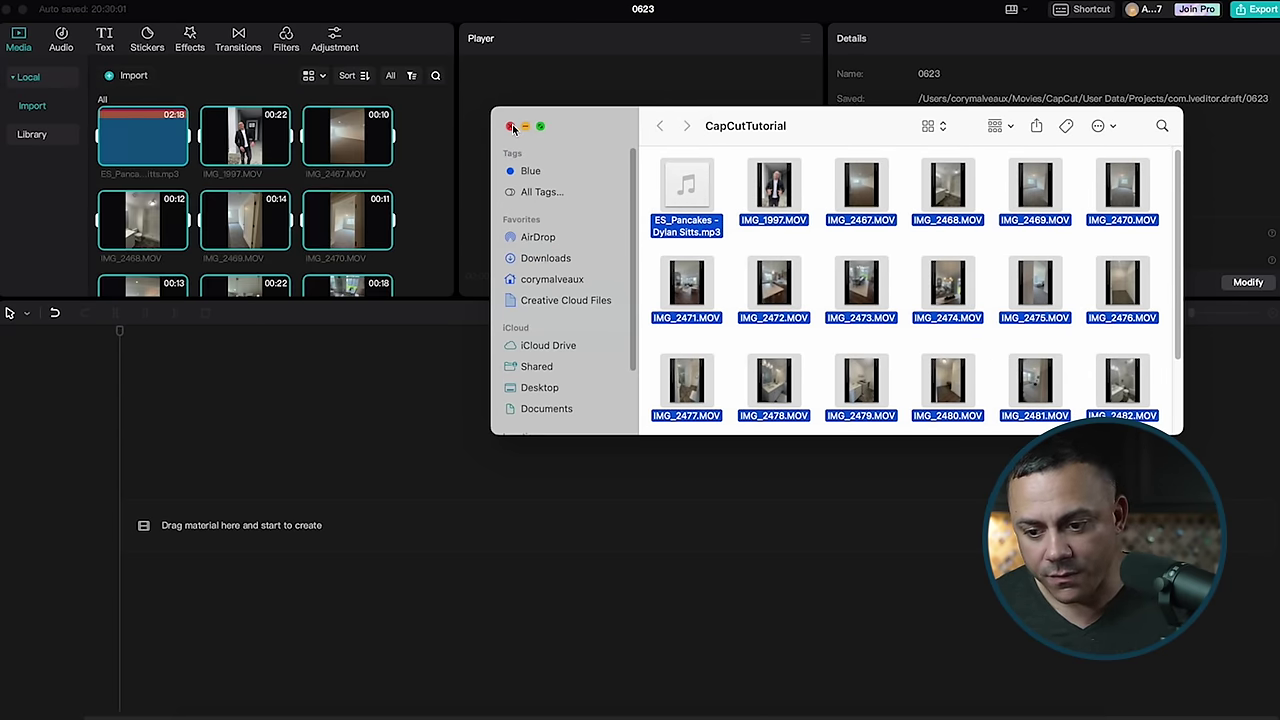
left_click(510, 126)
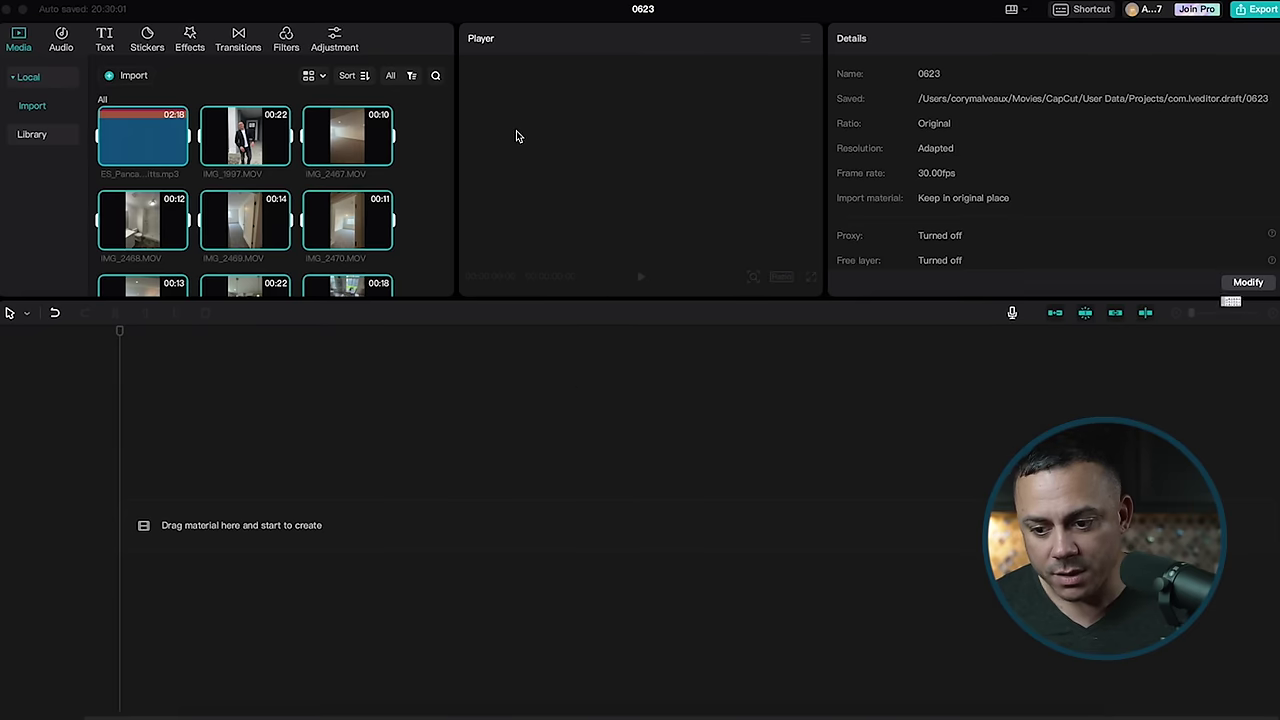
- Enlarge the media and player area by lowering the divider above the timeline, and deselect the imported clips
left_click(446, 302)
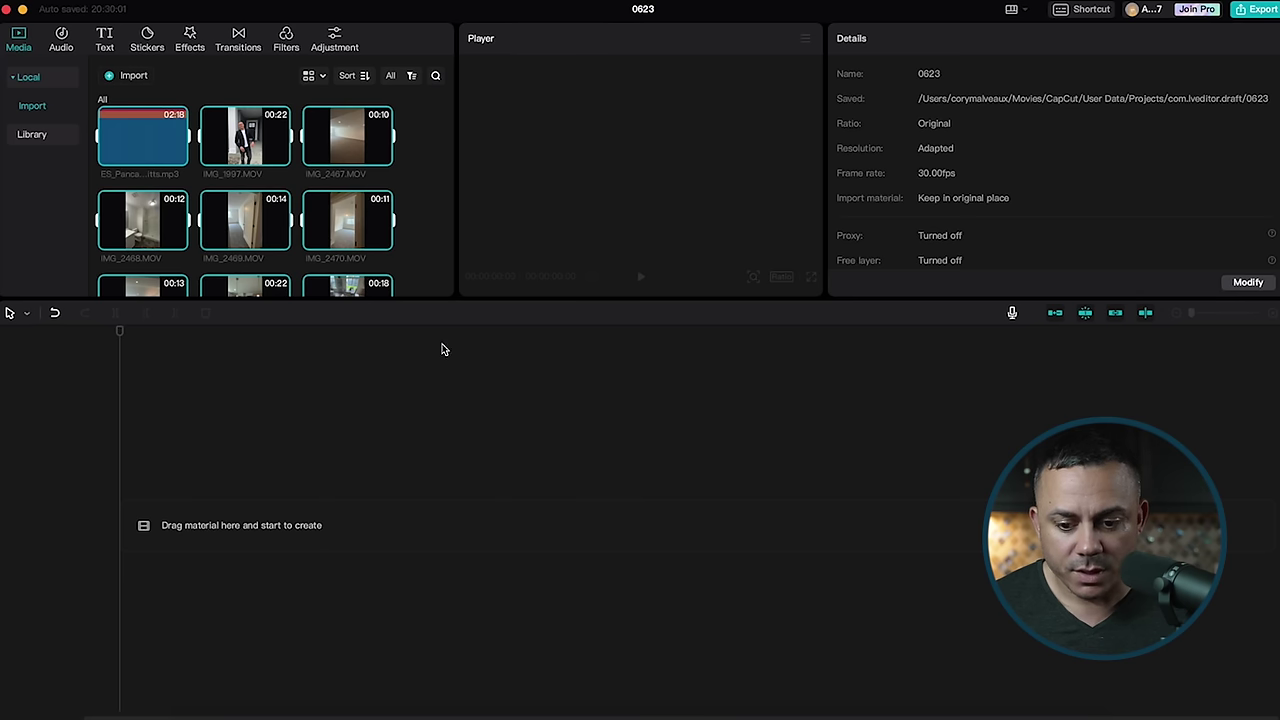
left_click_drag(431, 303, 435, 374)
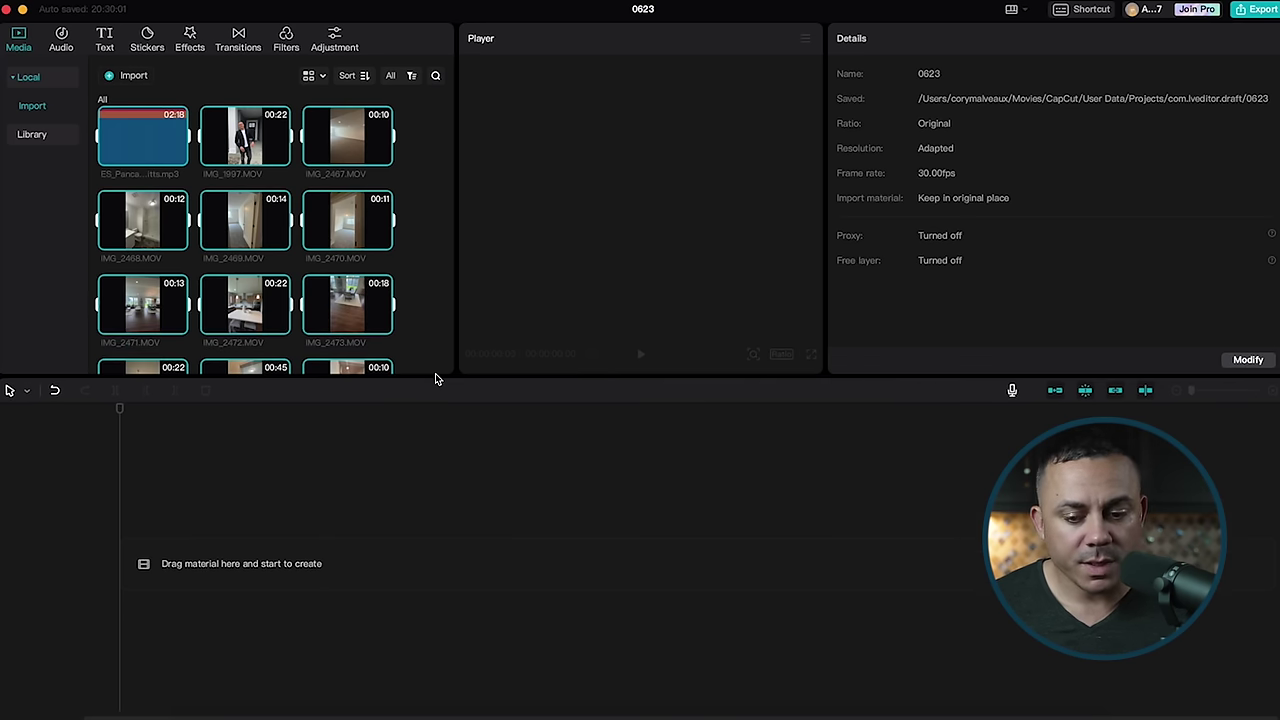
left_click(440, 236)
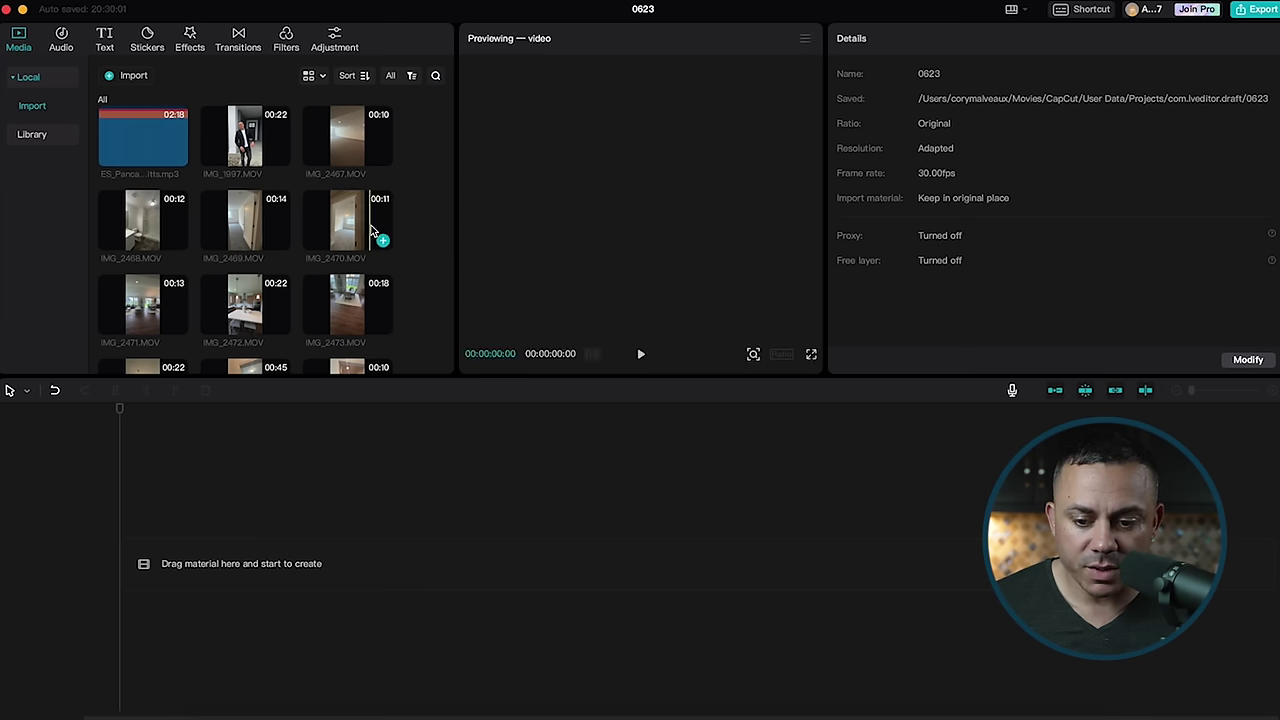
left_click(424, 572)
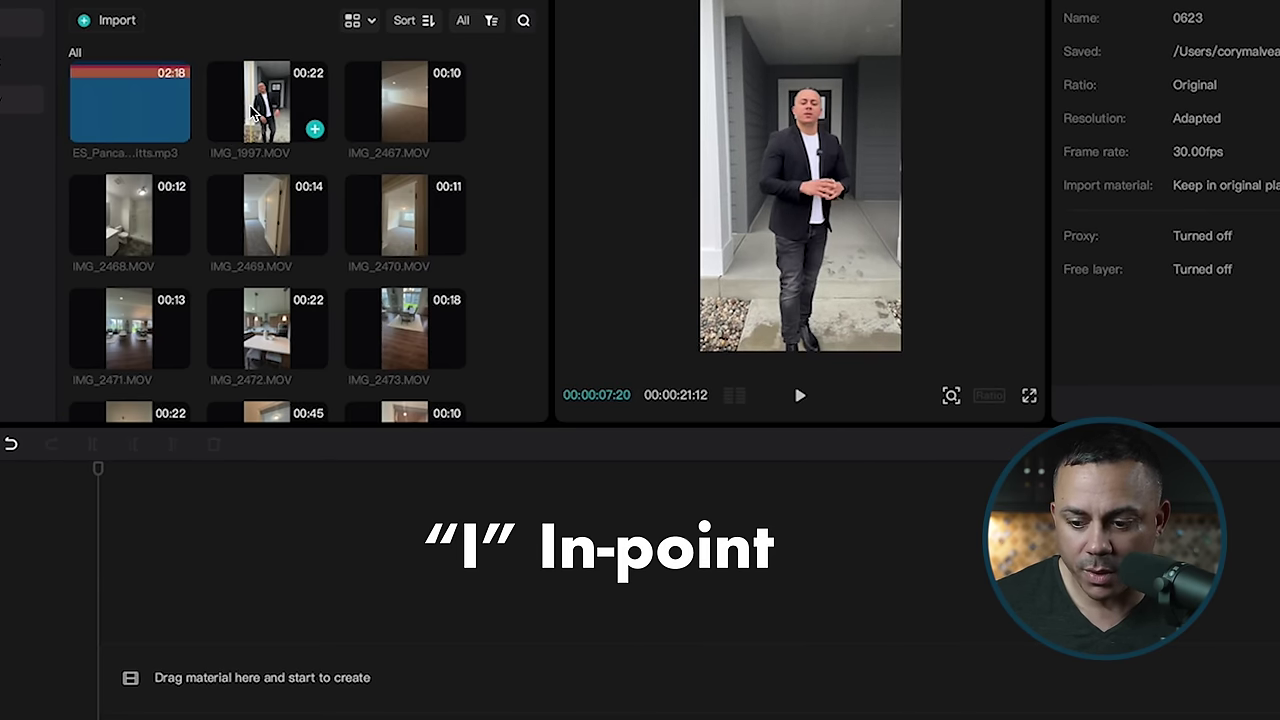
- Mark an out-point at about 00:00:16 on IMG_1997.MOV and place the marked range at the start of the timeline
left_click(253, 112)
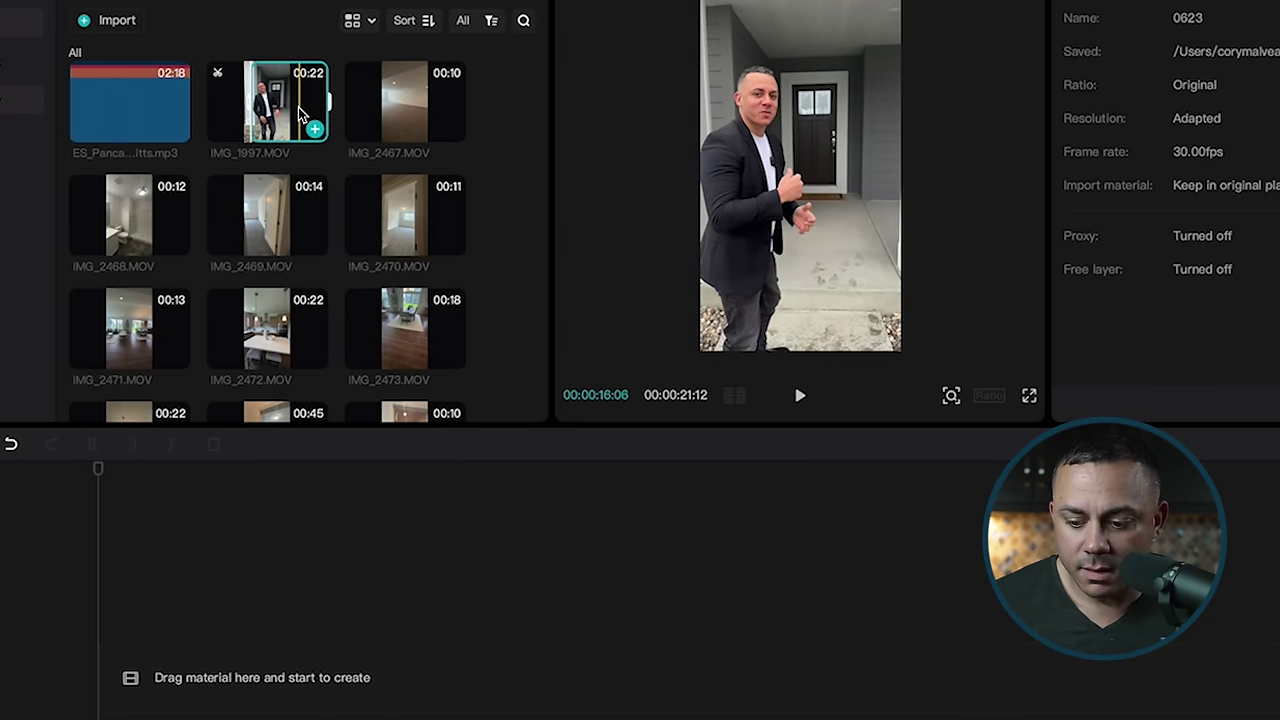
key("o")
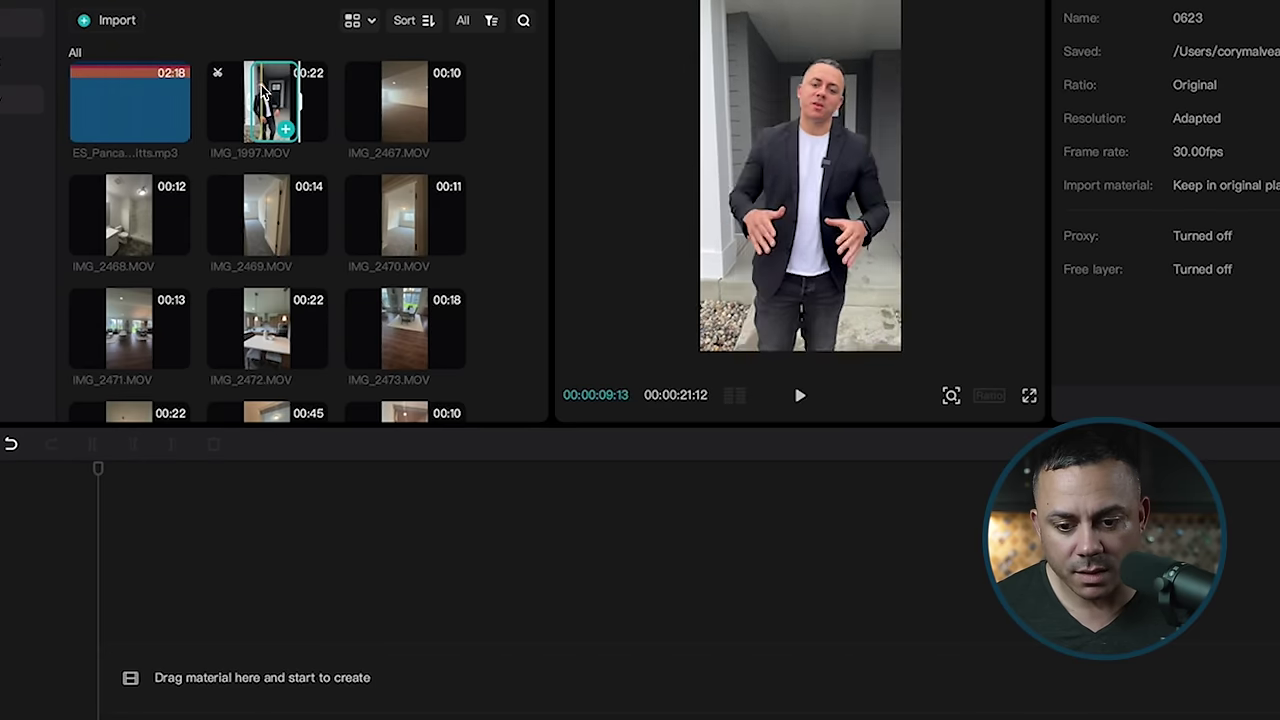
left_click_drag(292, 130, 197, 651)
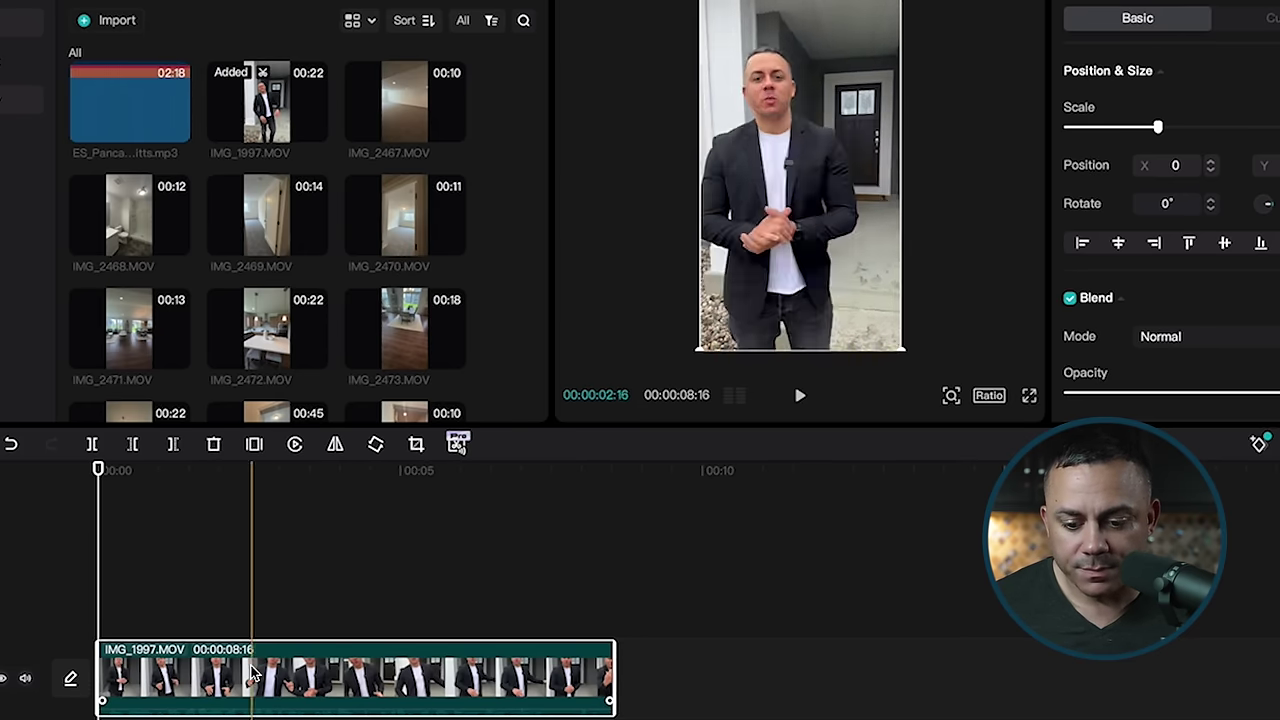
- Try adjusting the in and out points of IMG_2467.MOV in the media library
left_click(417, 121)
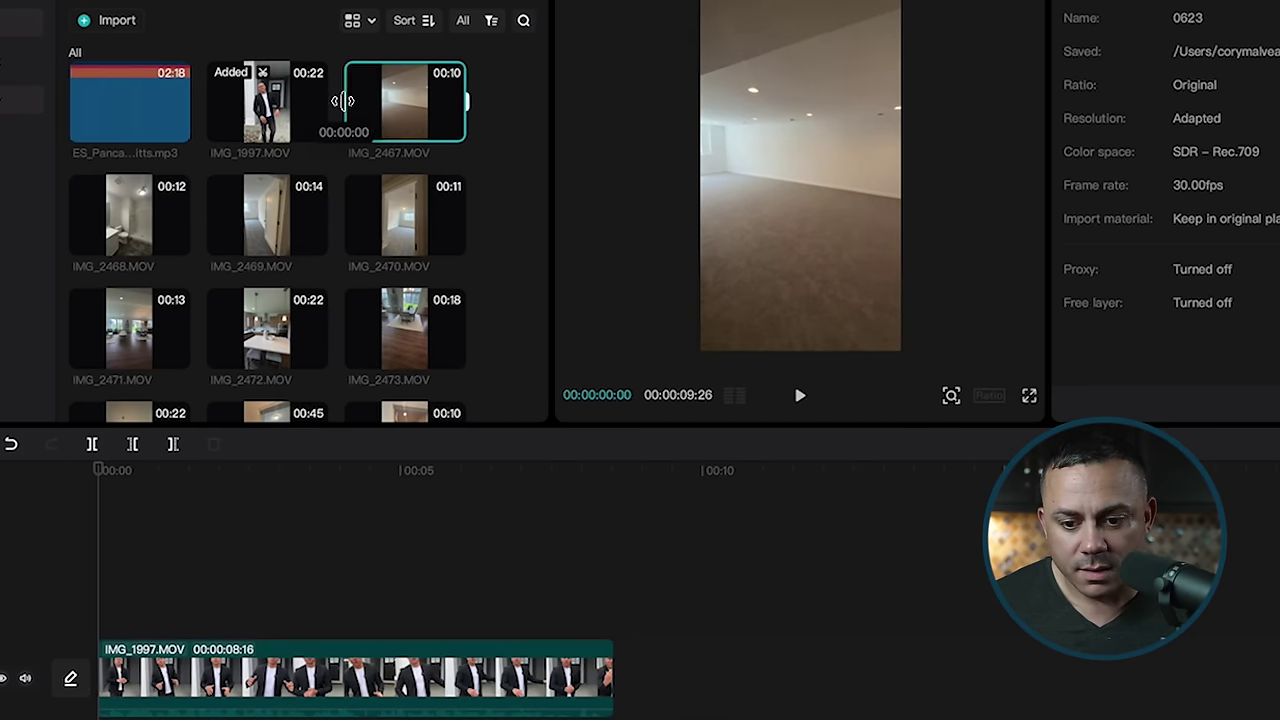
mouse_move(463, 100)
left_mouse_down()
mouse_move(424, 97)
mouse_move(465, 100)
left_mouse_up()
mouse_move(350, 110)
left_mouse_down()
mouse_move(400, 100)
mouse_move(342, 104)
left_mouse_up()
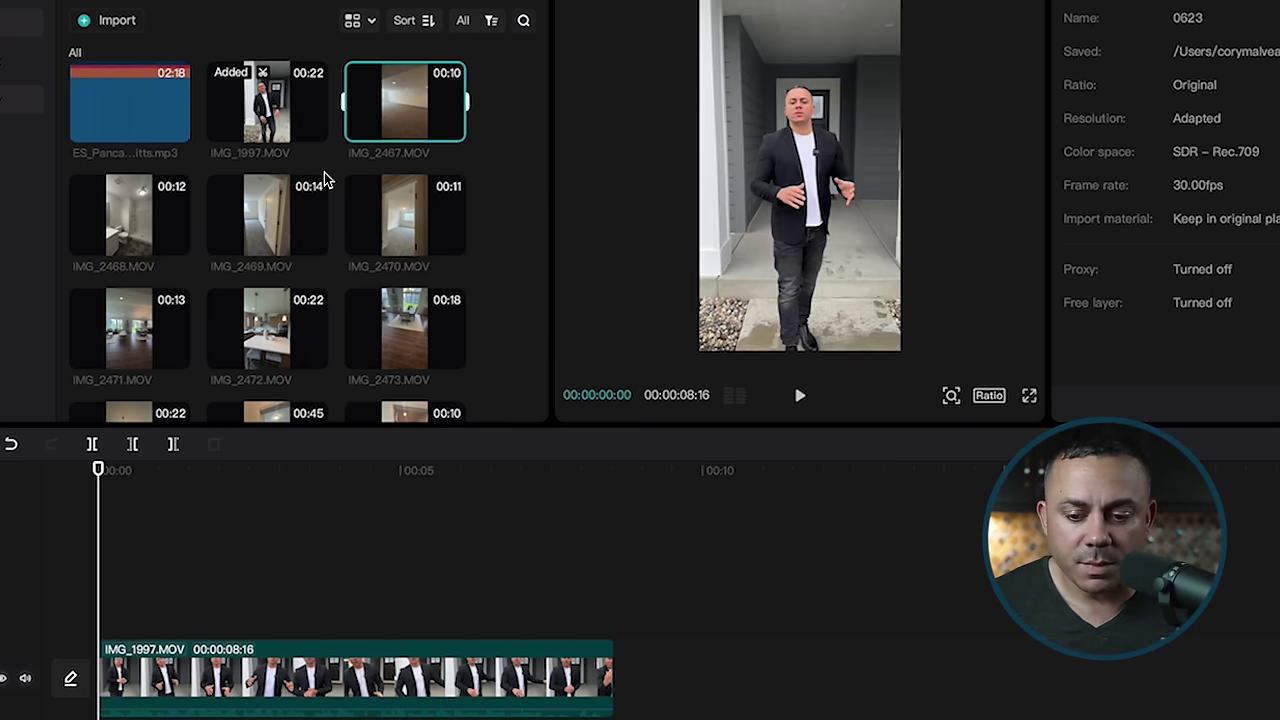
- Add the marked range of IMG_2471.MOV to the timeline and select IMG_2472.MOV in the media library
scroll(310, 200, "down", 2)
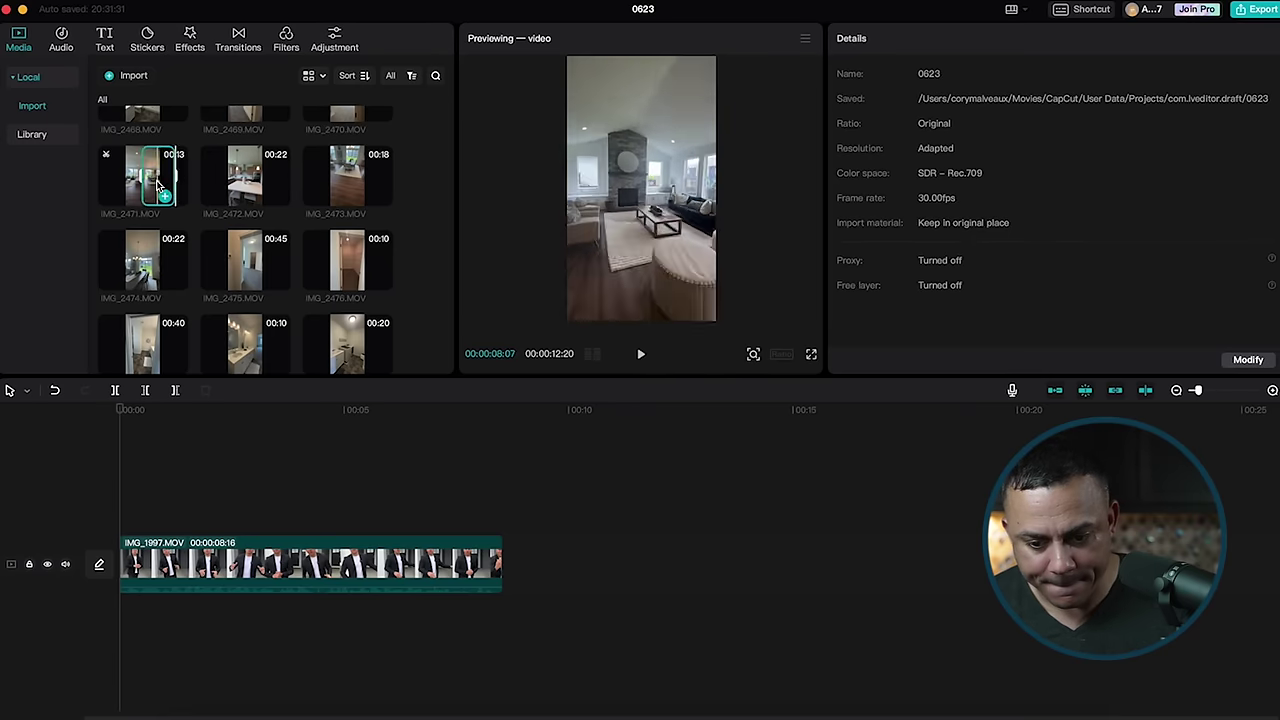
left_click(164, 196)
left_click(262, 188)
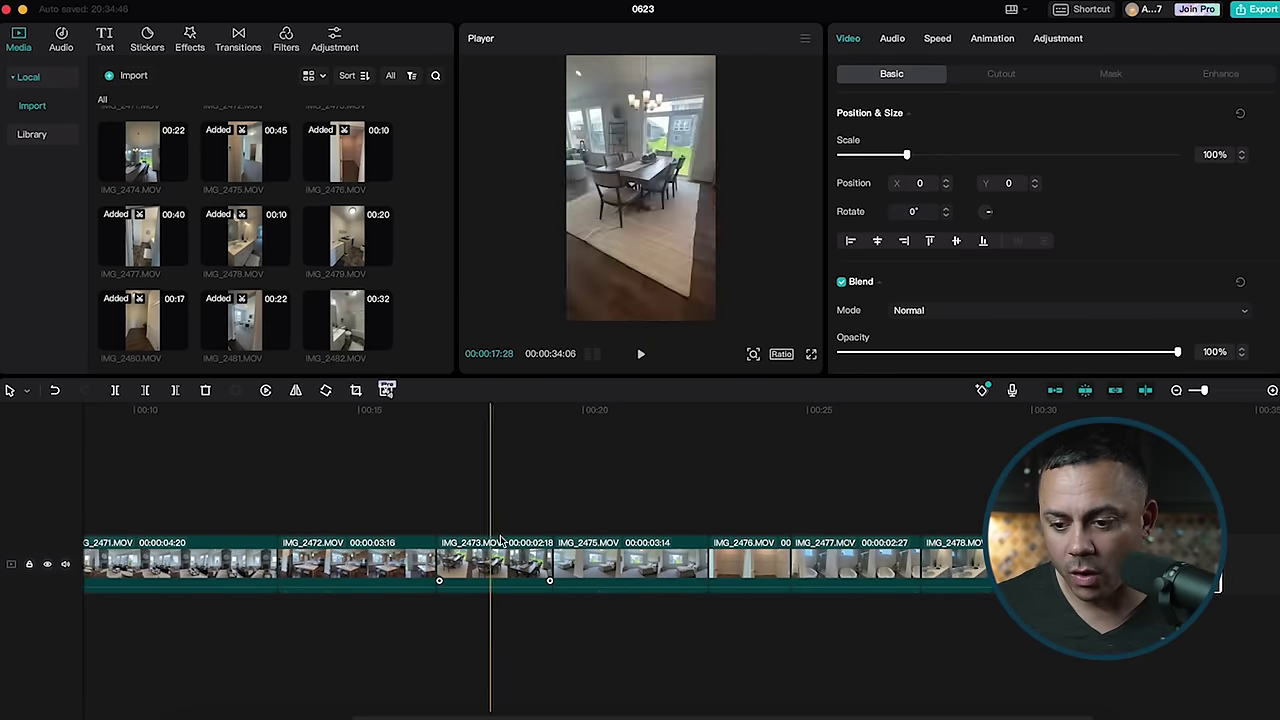
- Separate the audio from all timeline clips from IMG_2472.MOV through the last one
left_click(188, 556)
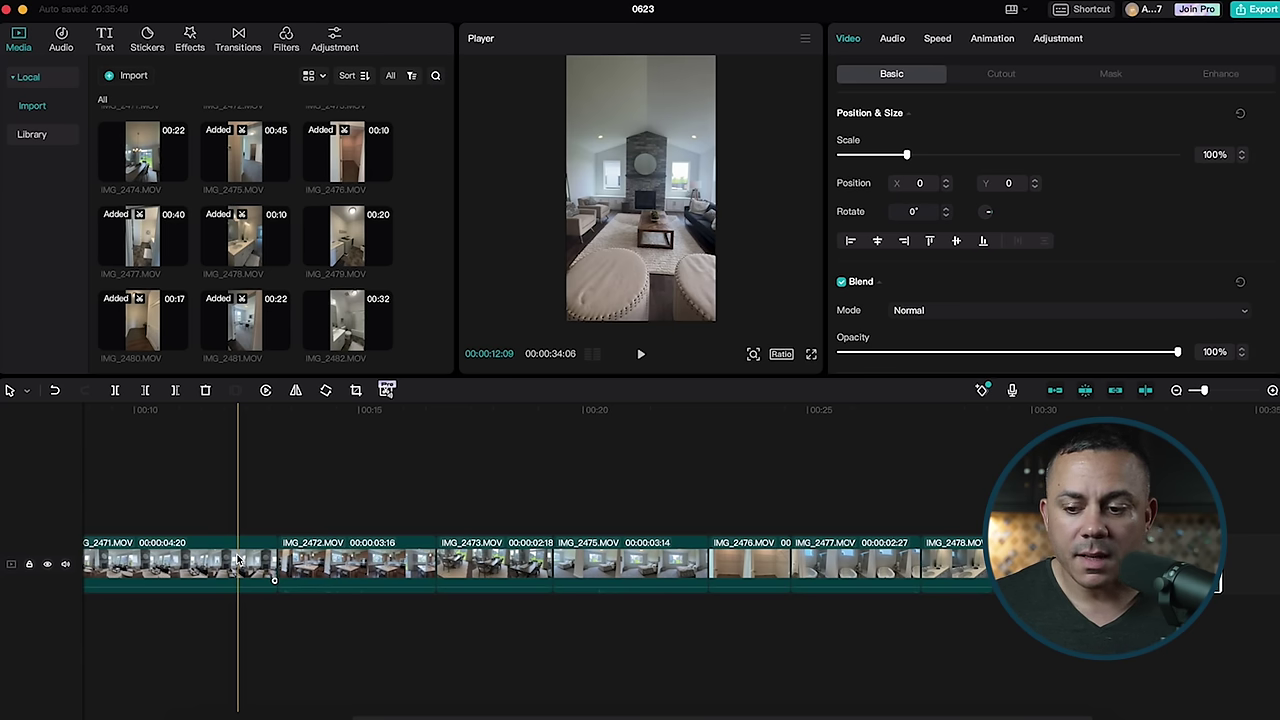
left_click_drag(238, 560, 1220, 515)
left_click_drag(975, 620, 336, 575)
right_click(336, 572)
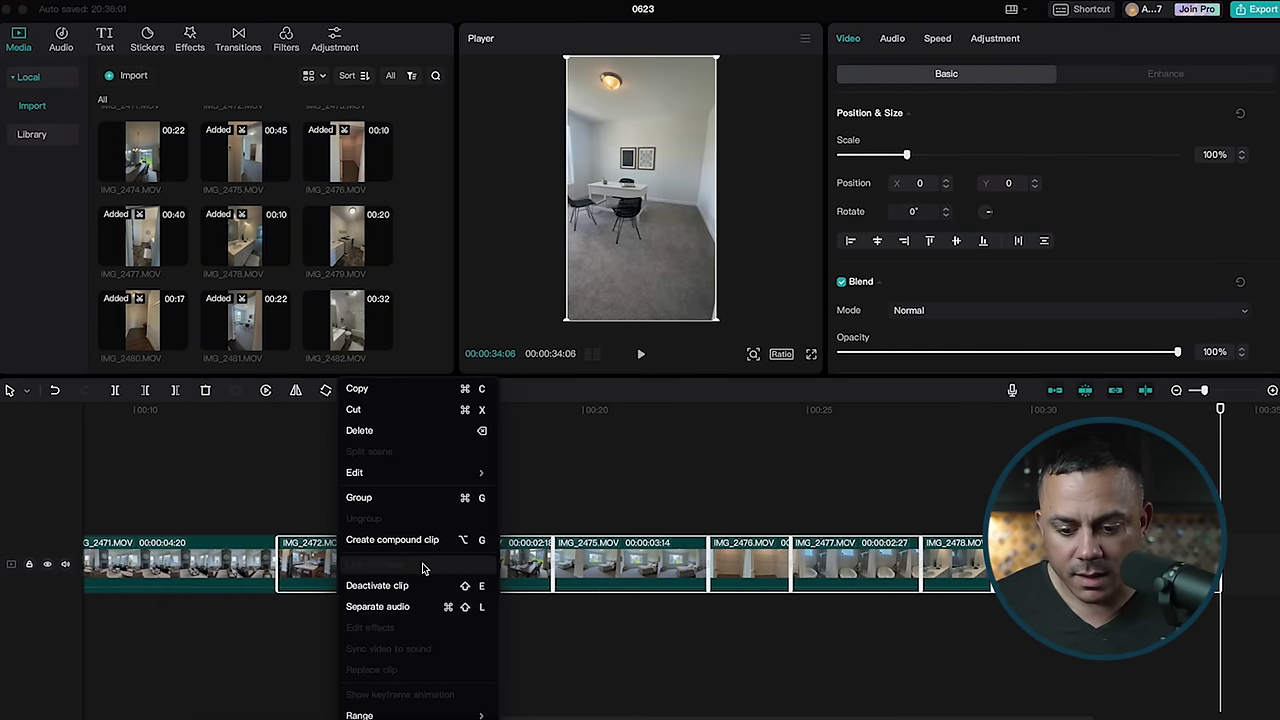
left_click(394, 606)
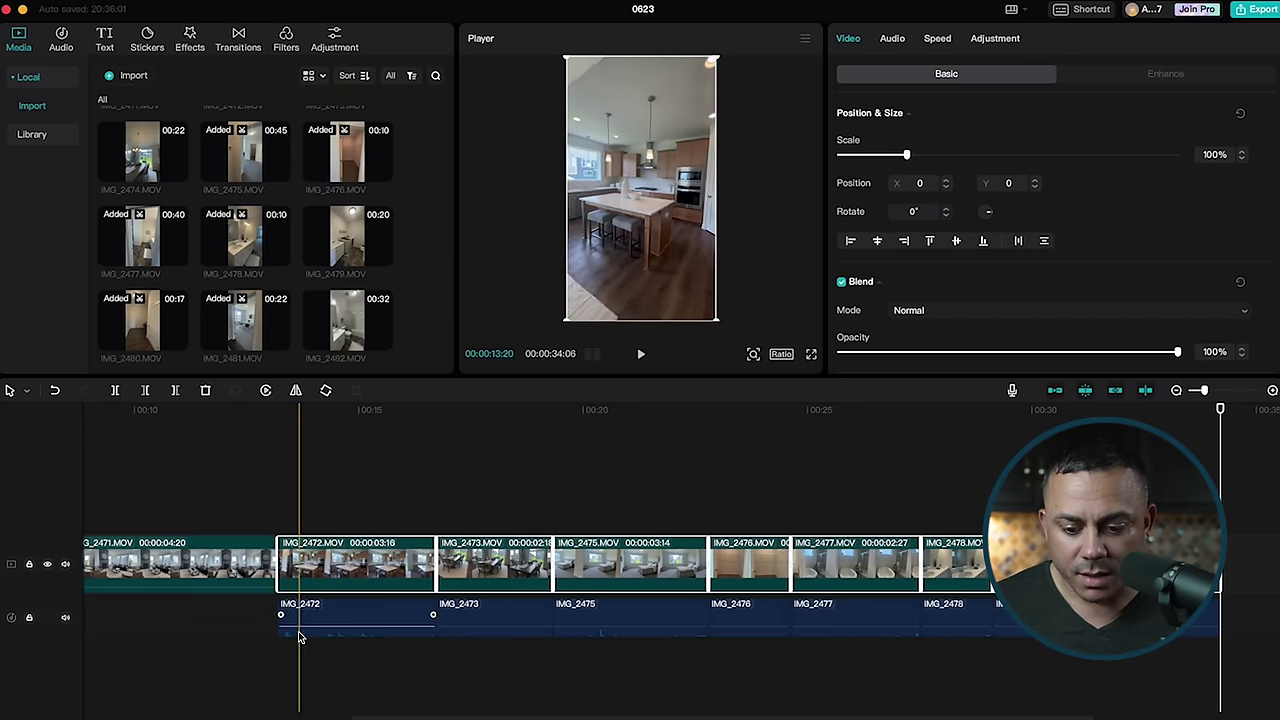
- Delete all the separated audio clips beneath the footage, from IMG_2472 through the last one
left_click(226, 632)
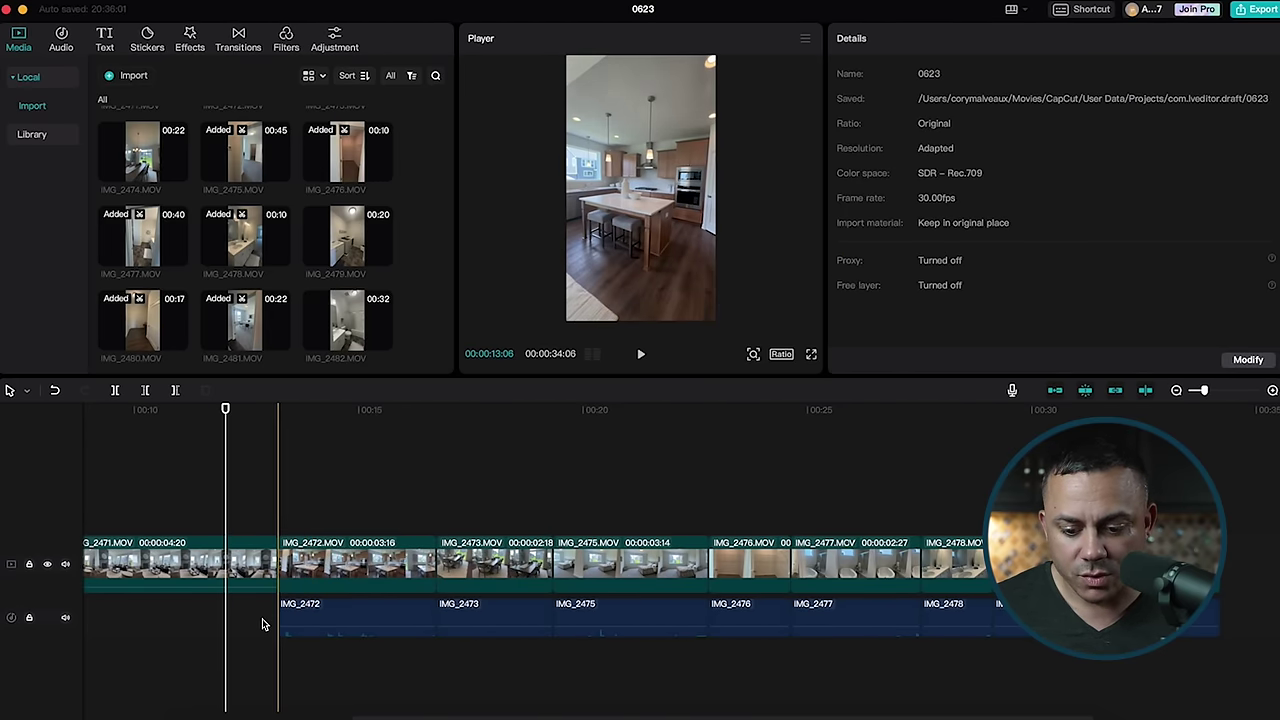
left_click(228, 631)
left_click(472, 650)
left_click_drag(255, 645, 1176, 637)
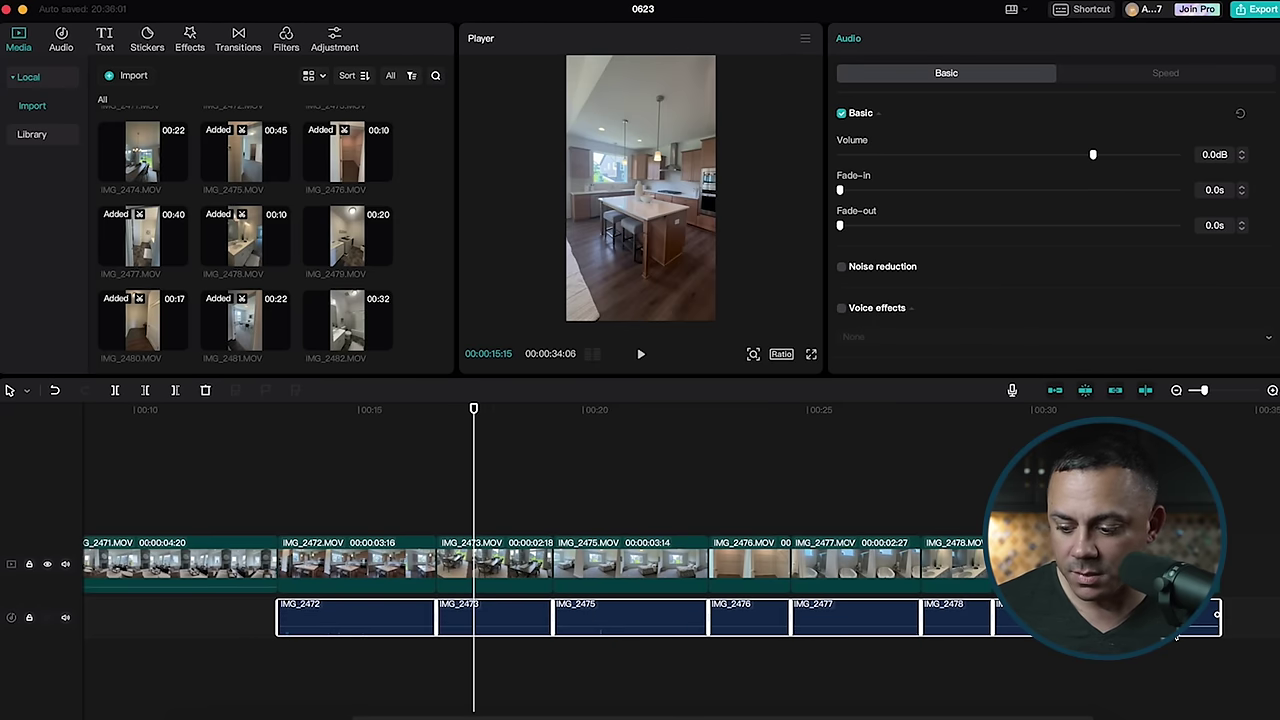
key("Delete")
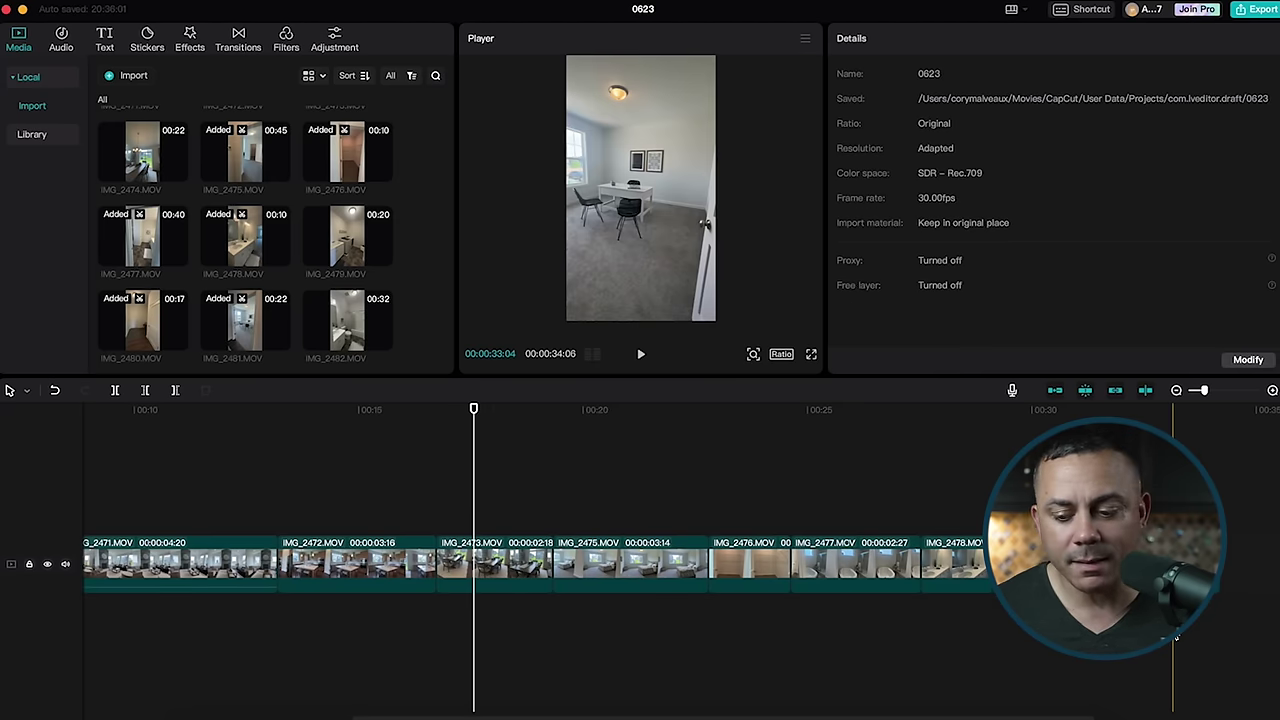
- Review the intro from the start of the timeline and extend the IMG_1997.MOV clip to 00:00:08:23
key("Home")
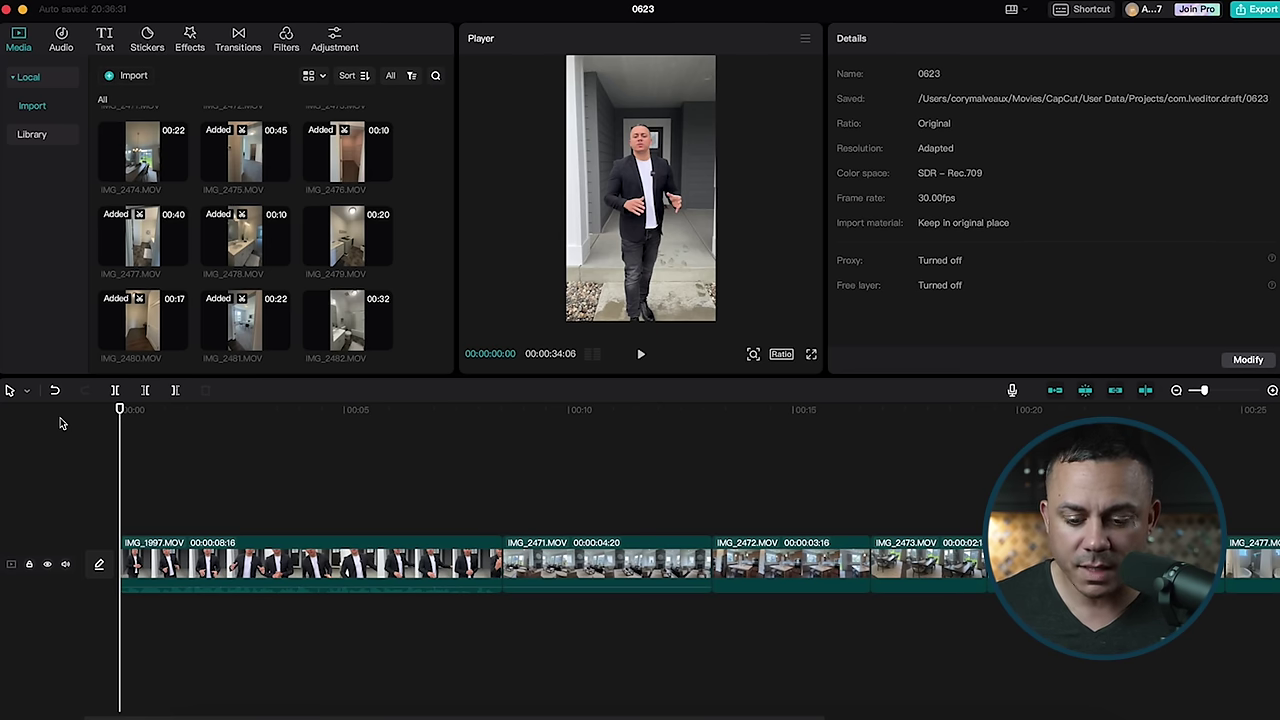
left_click_drag(123, 412, 288, 407)
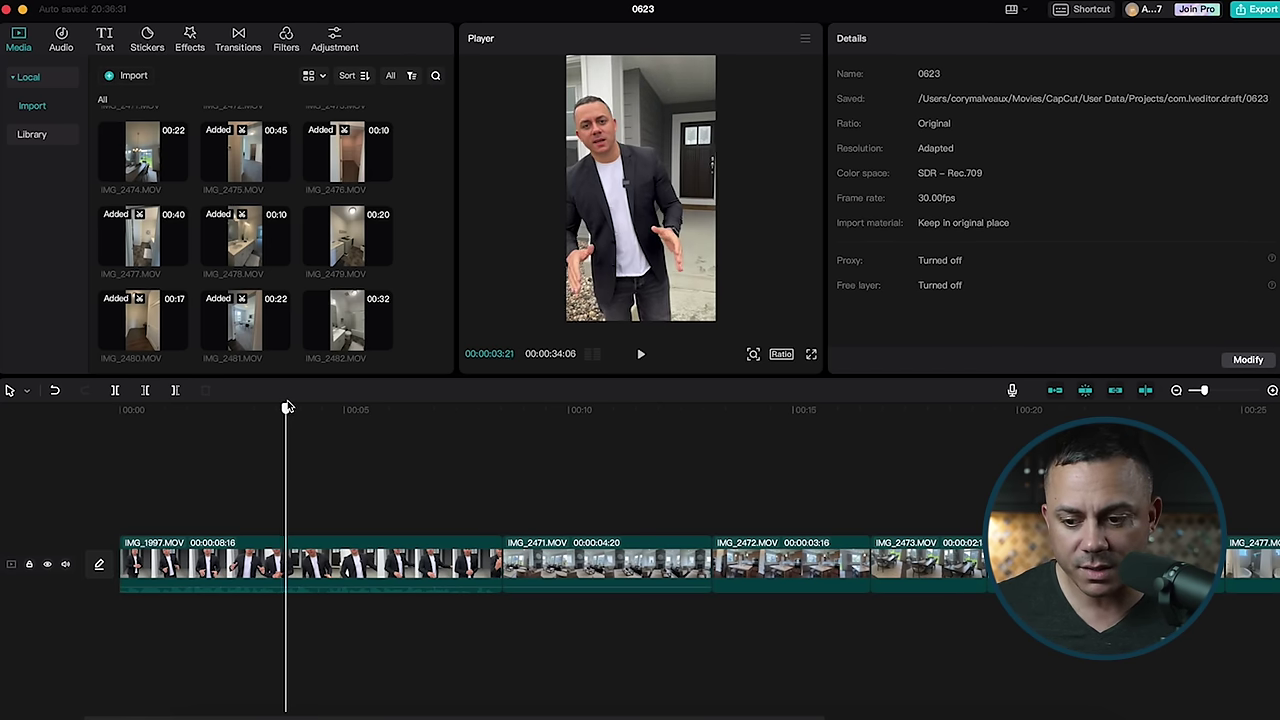
left_click_drag(288, 407, 125, 462)
key("super+z")
key("space")
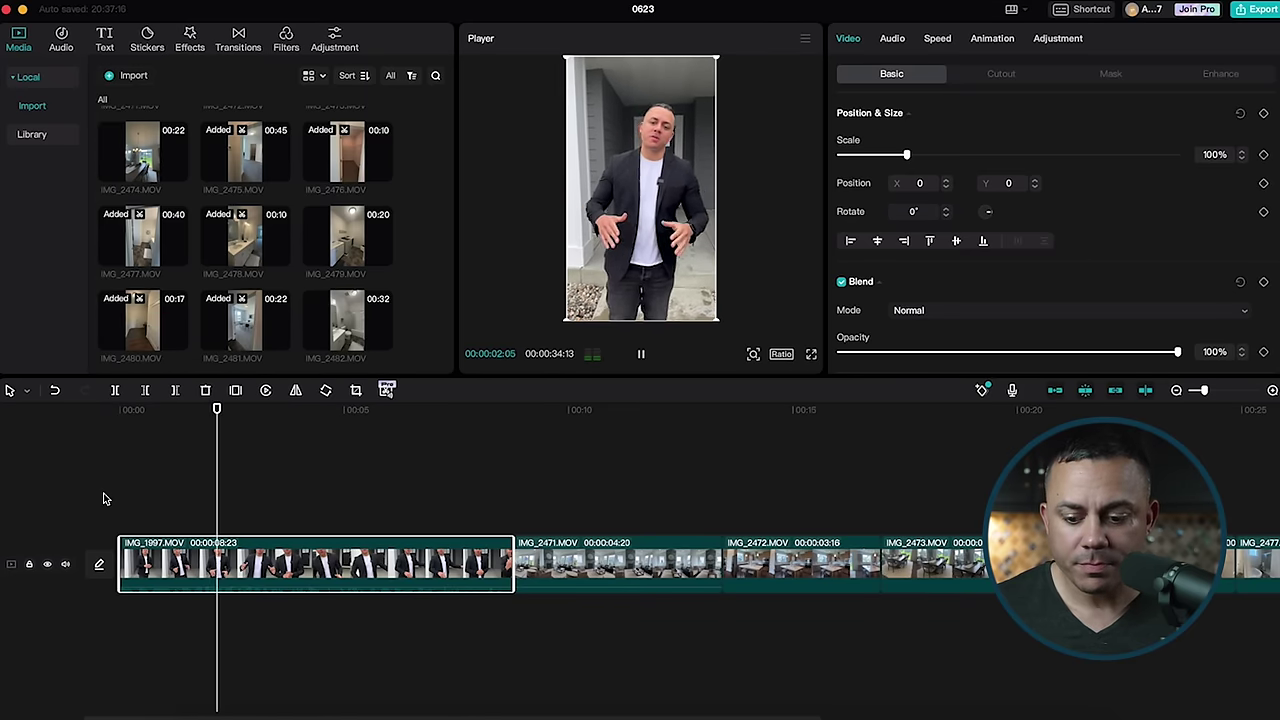
left_click_drag(316, 440, 457, 418)
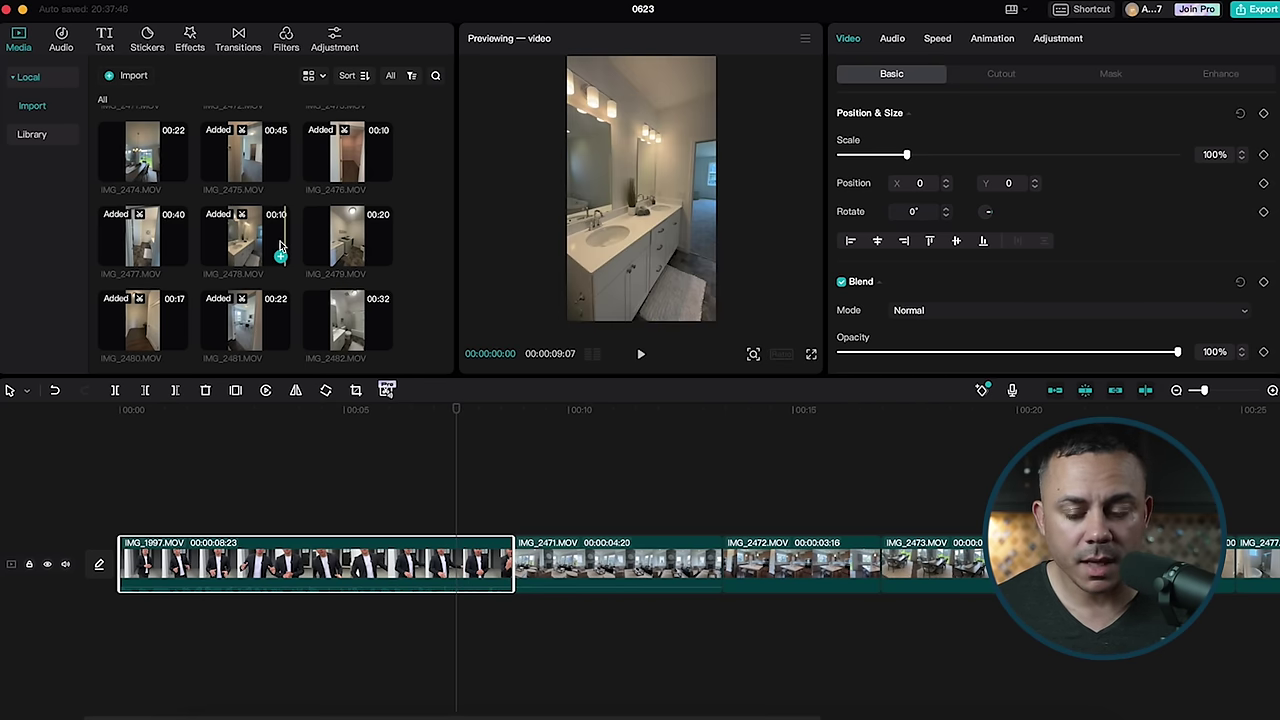
- Browse the trending songs in the built-in music library
left_click(62, 38)
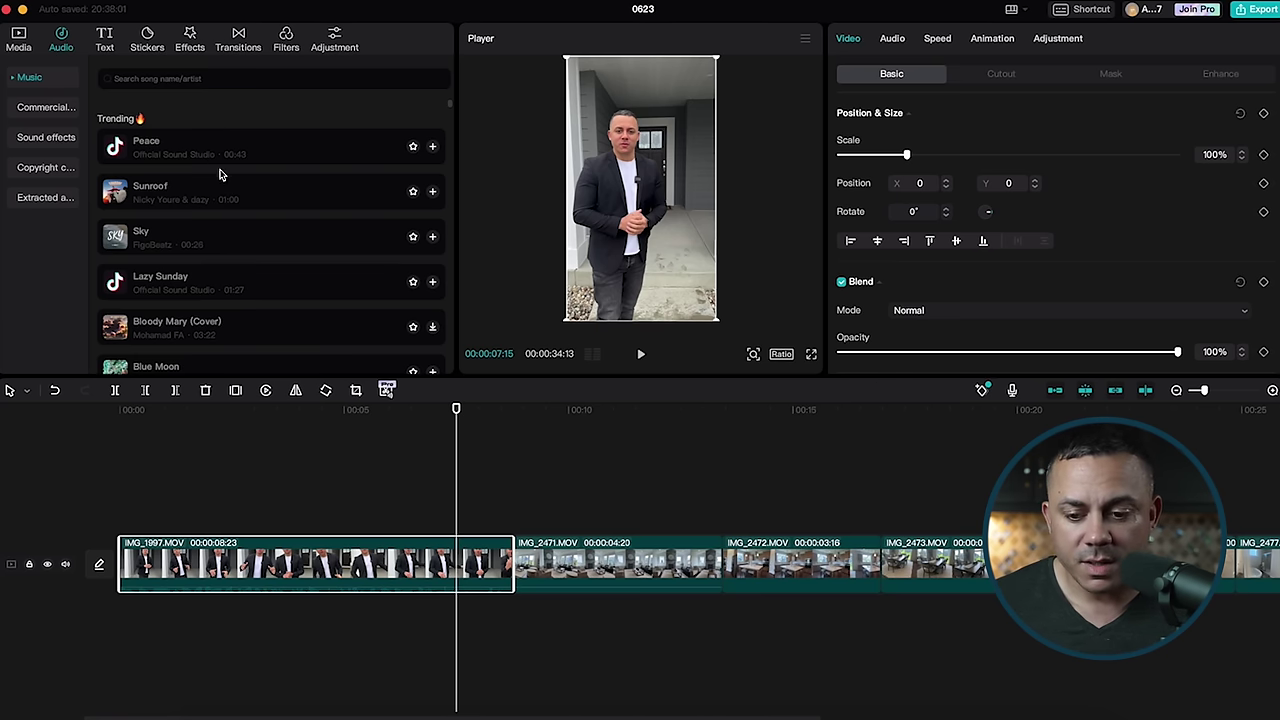
scroll(250, 168, "down", 3)
scroll(250, 168, "down", 4)
scroll(250, 168, "up", 6)
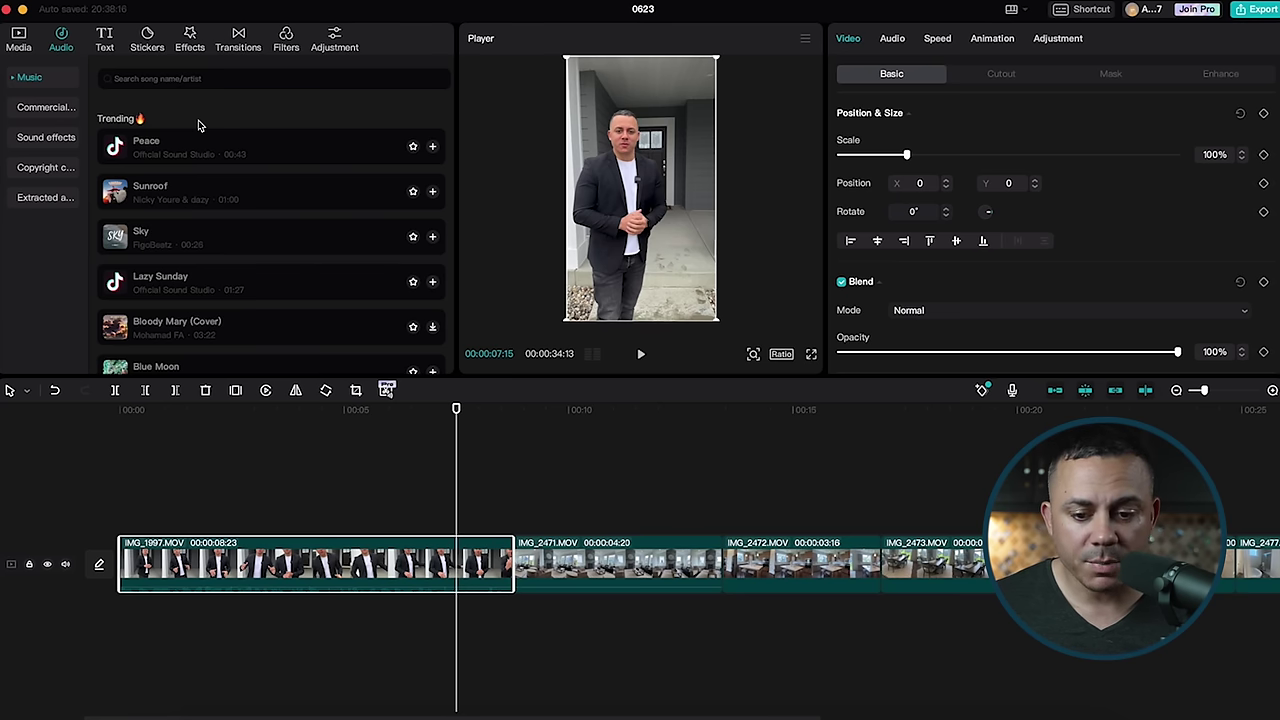
- Add the imported ES_Pancakes music track beneath the video, starting at about 5 seconds, and play it briefly
left_click(18, 38)
scroll(190, 194, "up", 5)
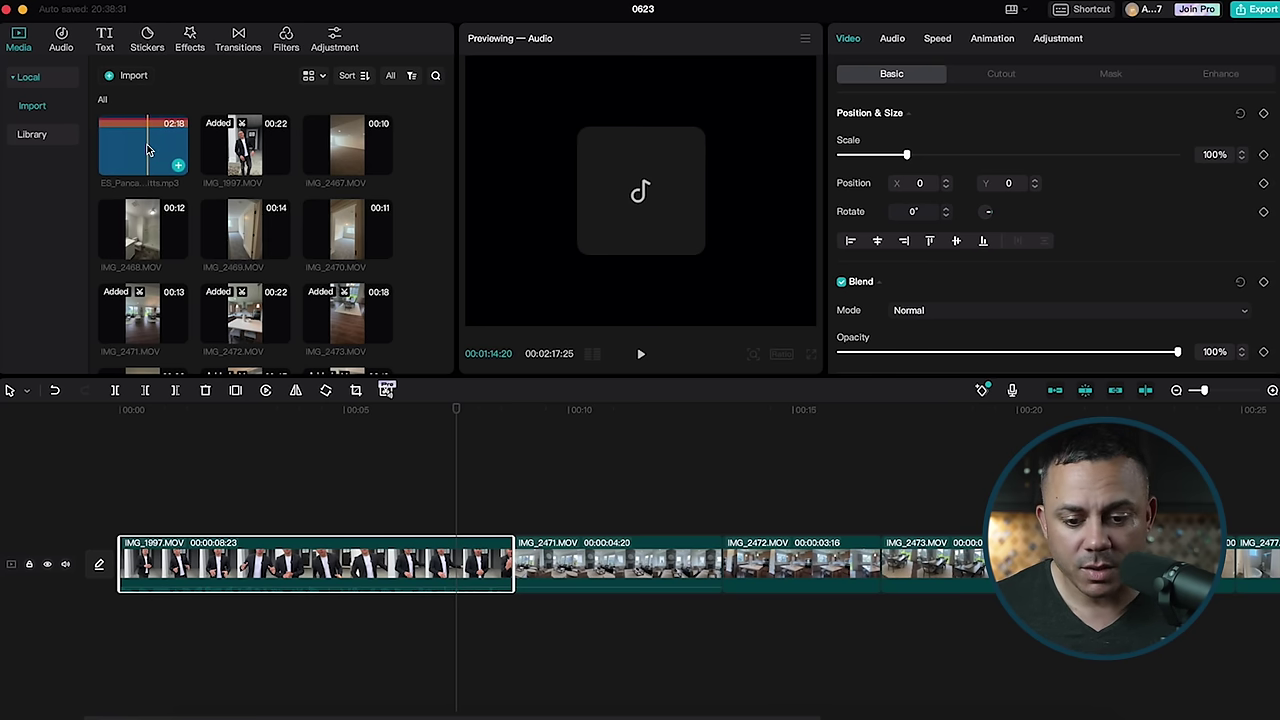
left_click_drag(147, 150, 360, 615)
key("space")
key("space")
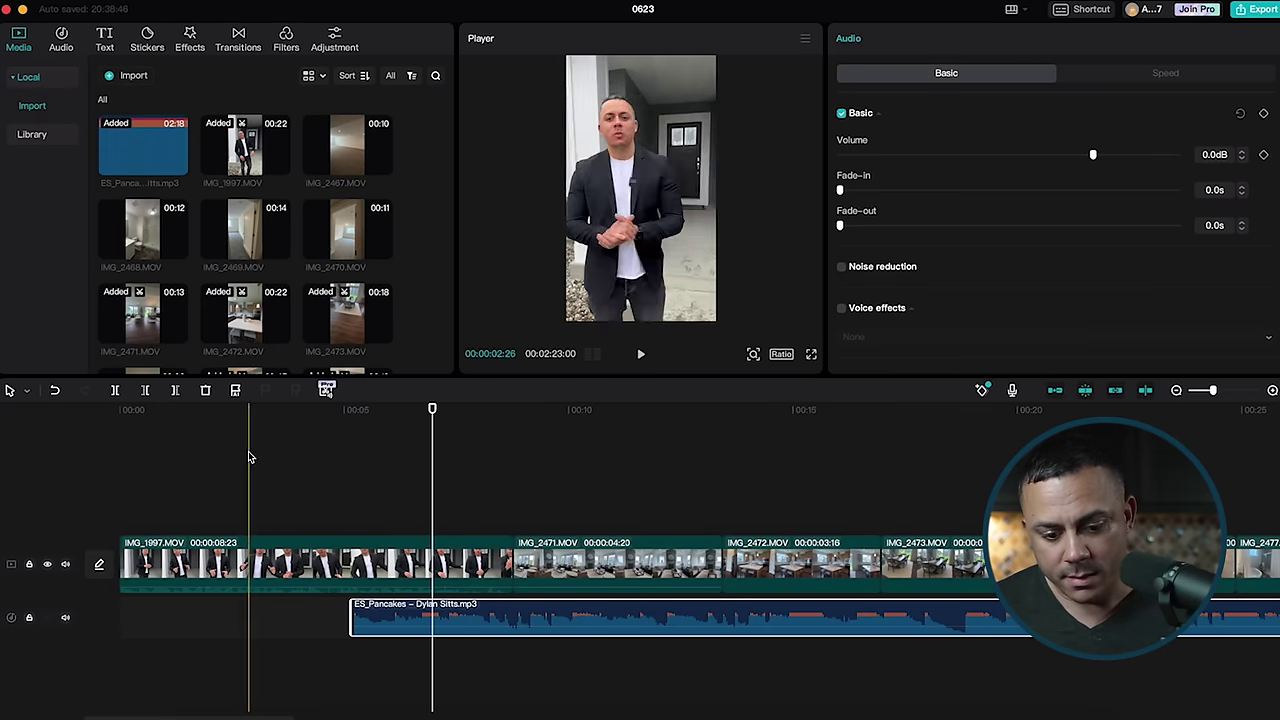
- Mute the main video track and play the music from near the last clip to just past its end
left_click(66, 565)
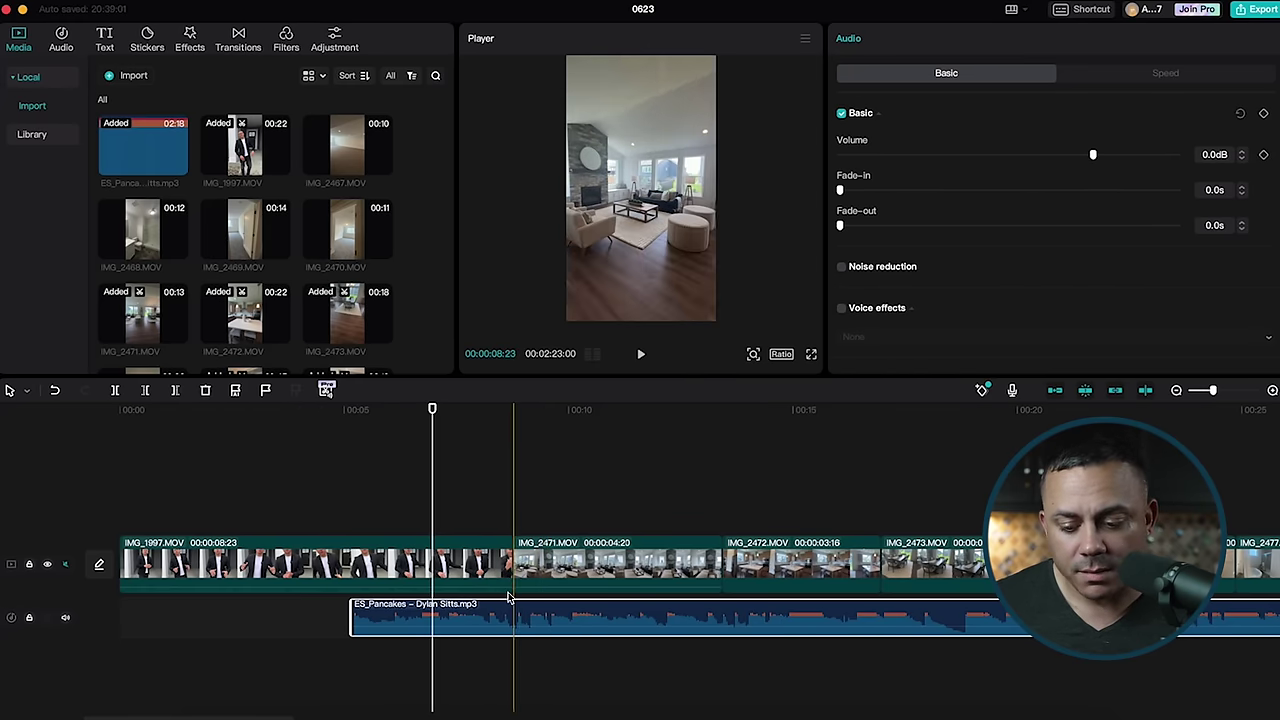
scroll(453, 419, "down", 5)
left_click(451, 412)
key("space")
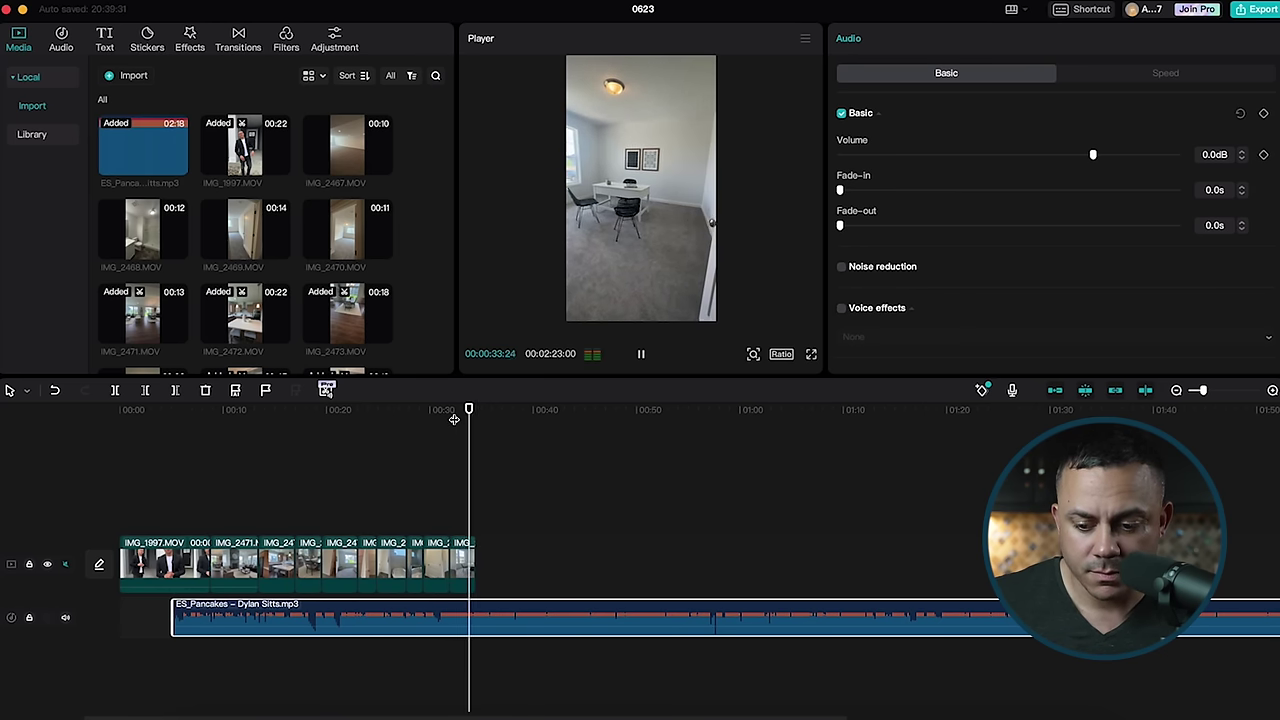
key("space")
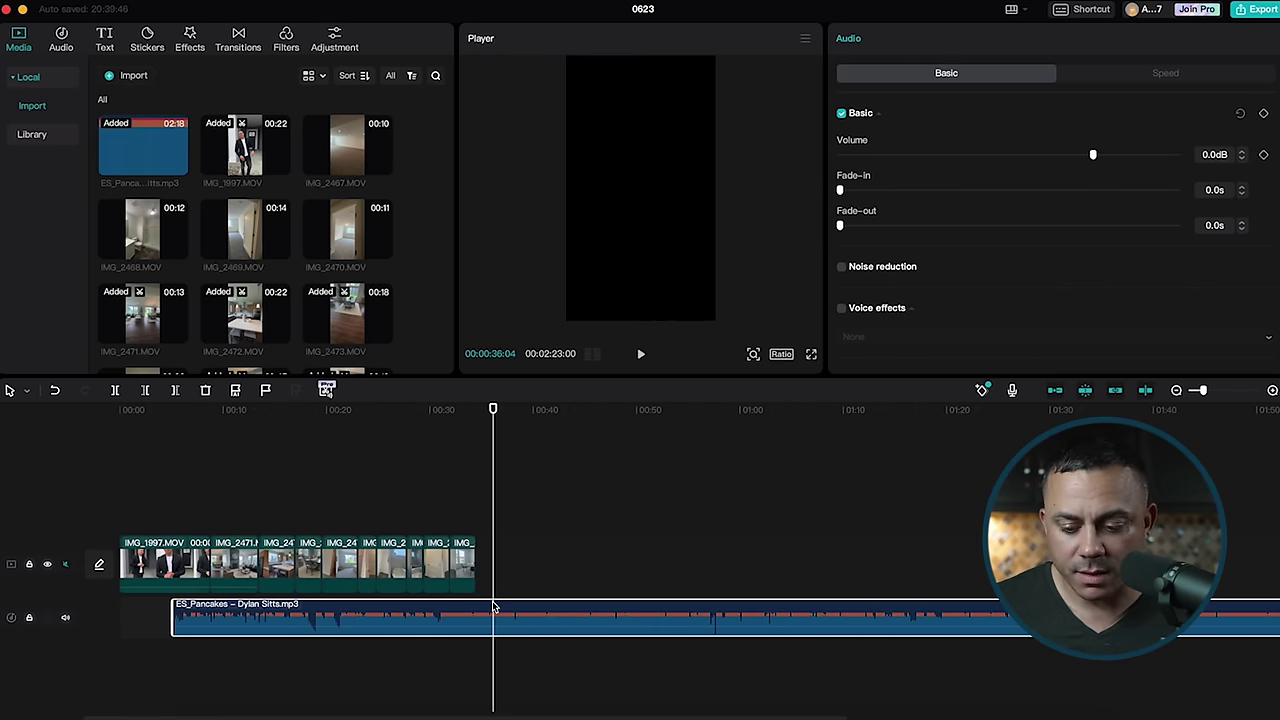
- Place the playhead at the music beat just past the last clip, at about 34.5 seconds, and play briefly from there
scroll(493, 607, "up", 6)
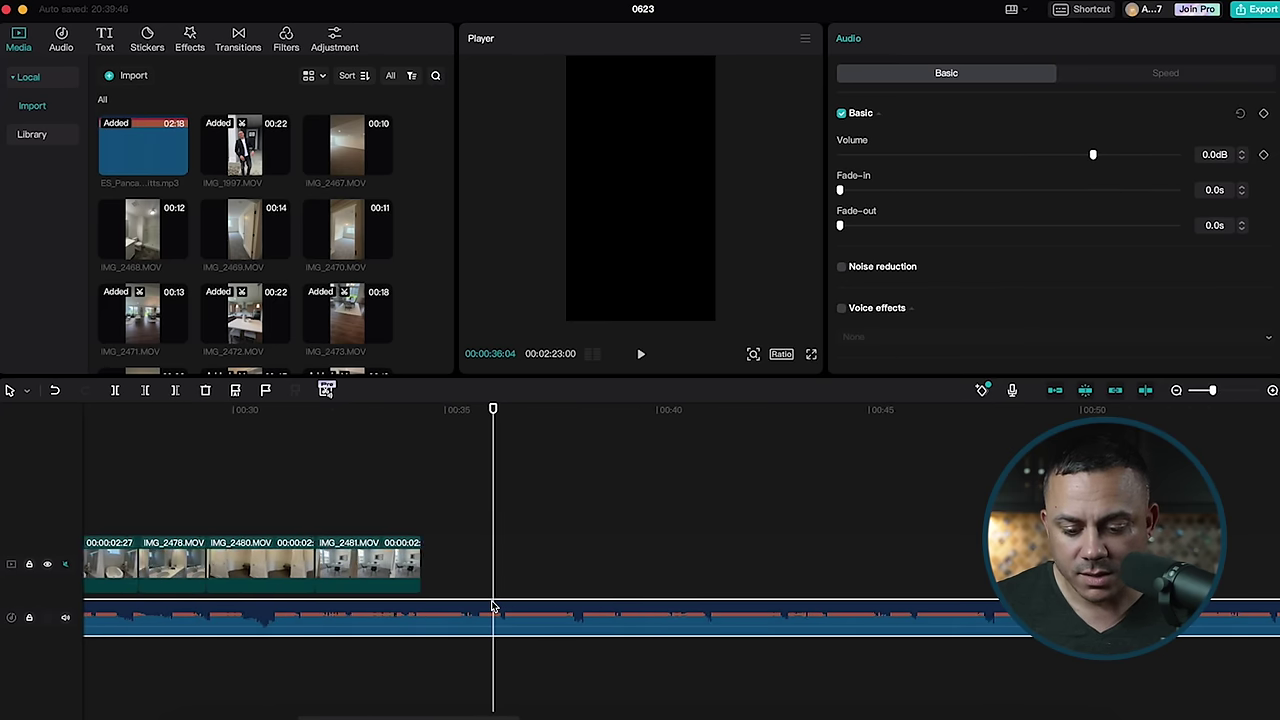
scroll(493, 607, "up", 5)
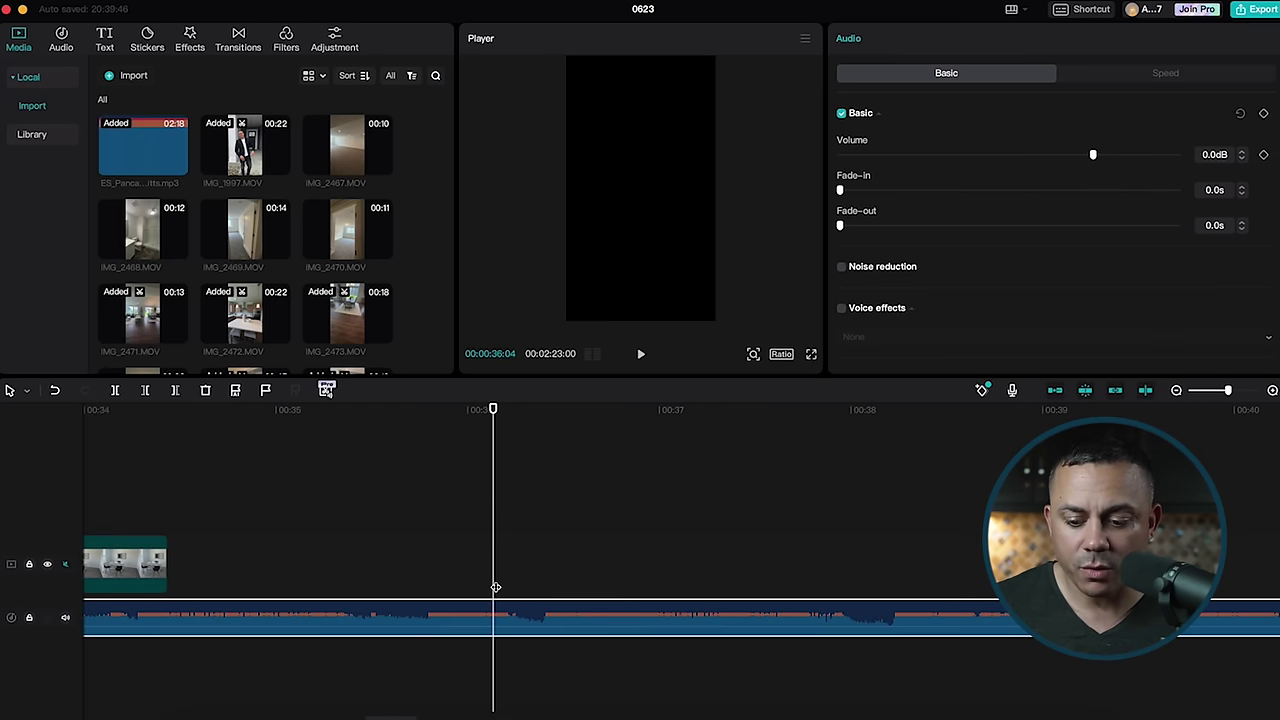
left_click_drag(493, 411, 191, 411)
key("space")
left_click(193, 453)
left_click(192, 450)
left_click(195, 440)
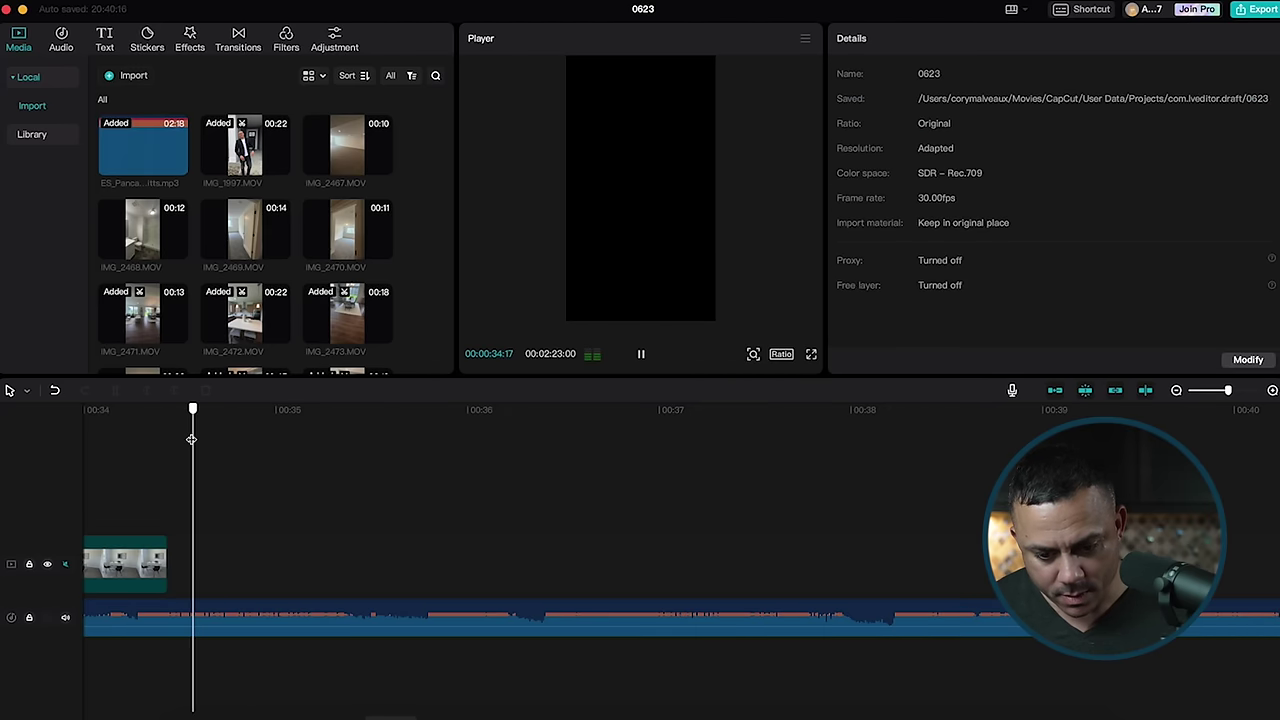
key("space")
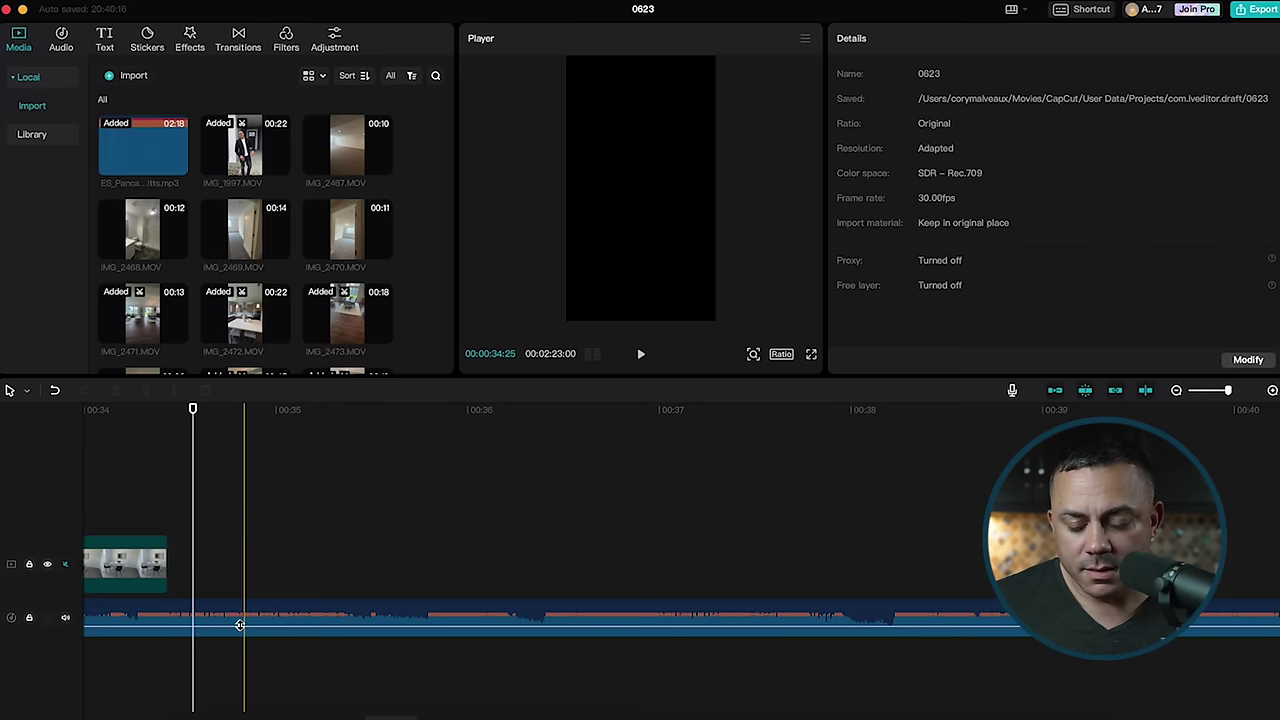
- Split the ES_Pancakes track at the playhead and delete the part before it
left_click(240, 625)
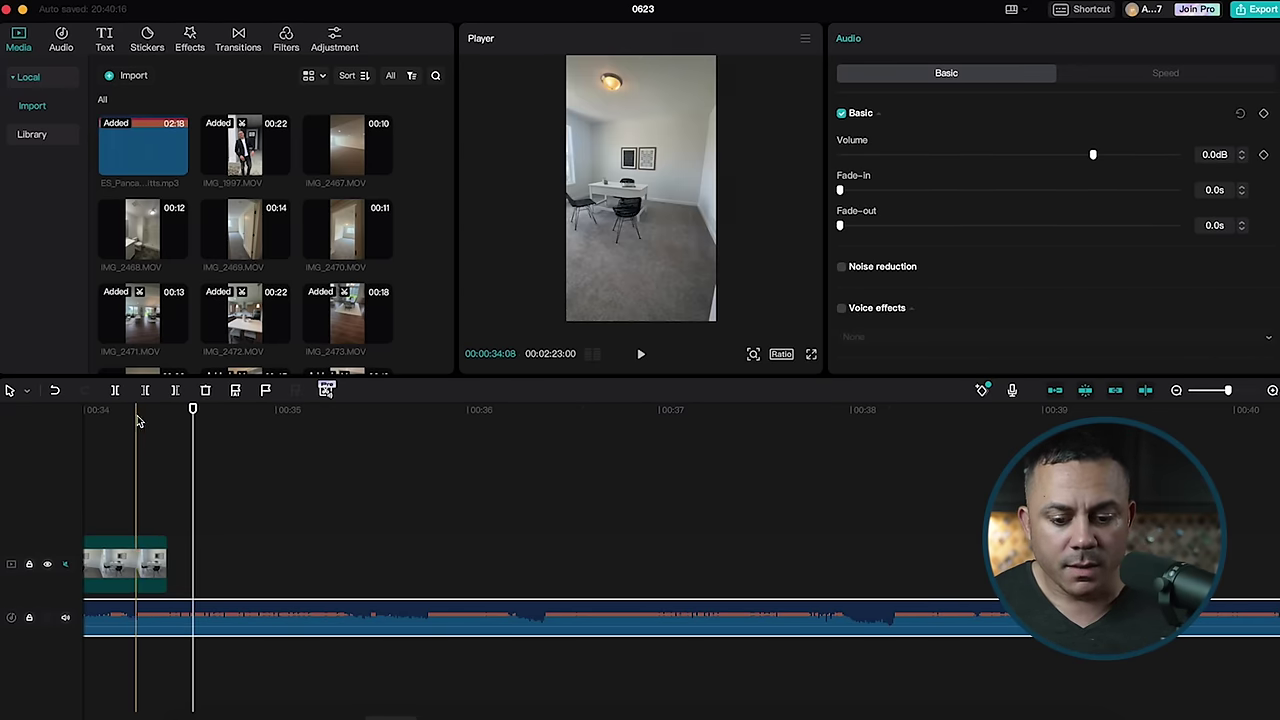
left_click(116, 392)
left_click(155, 620)
key("Delete")
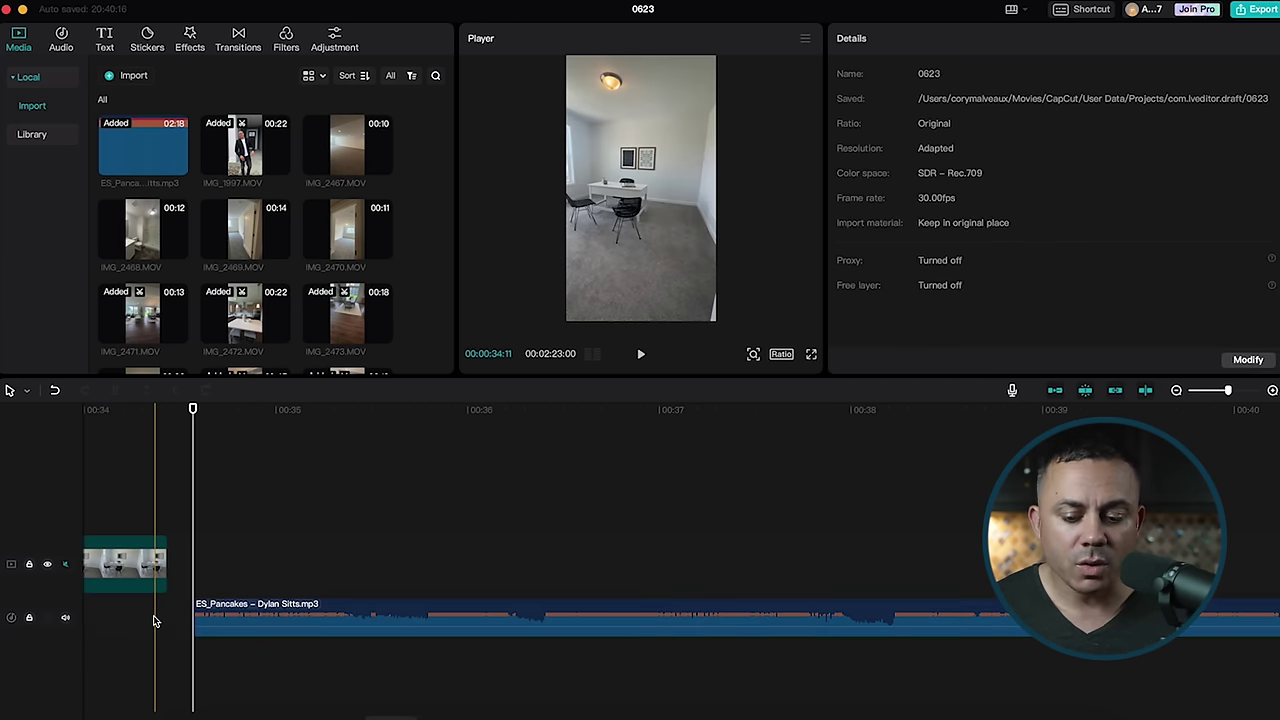
- Move the trimmed music track so it starts at 00:00:08:23, where the IMG_2471.MOV clip begins
scroll(153, 621, "down", 5)
left_click_drag(153, 621, 397, 553)
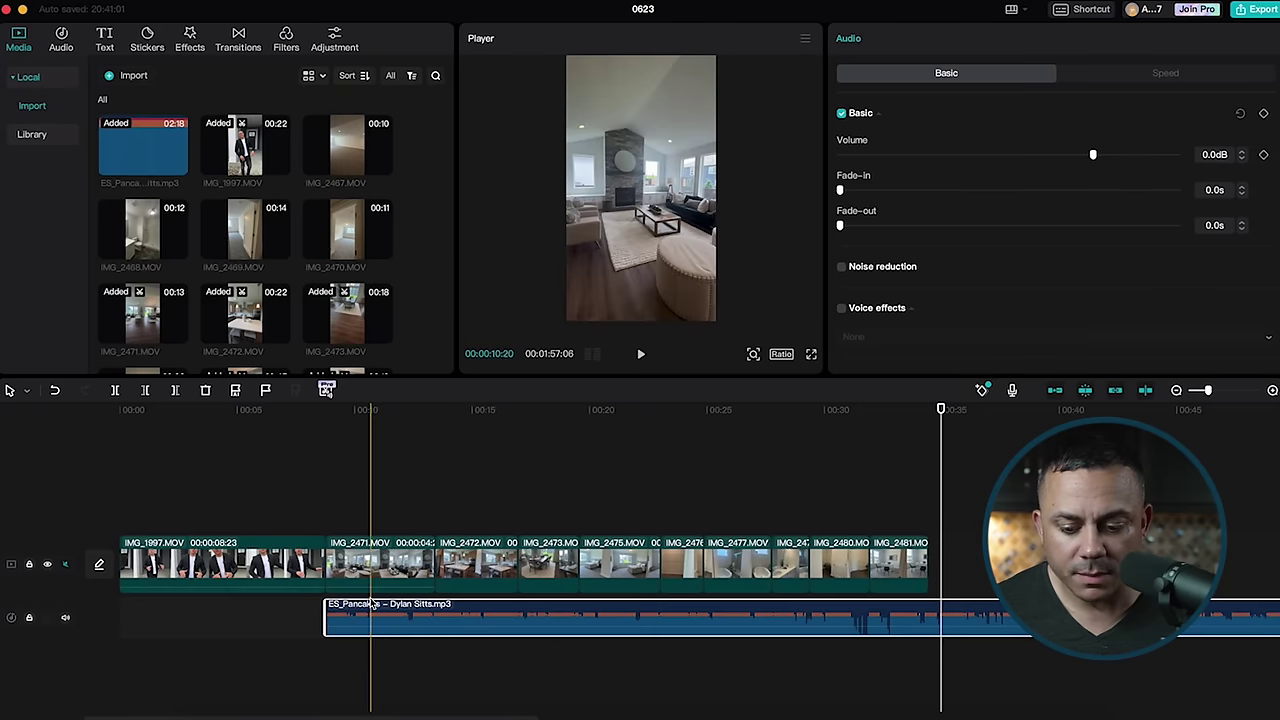
mouse_move(367, 625)
left_mouse_down()
mouse_move(385, 624)
mouse_move(346, 626)
mouse_move(359, 628)
left_mouse_up()
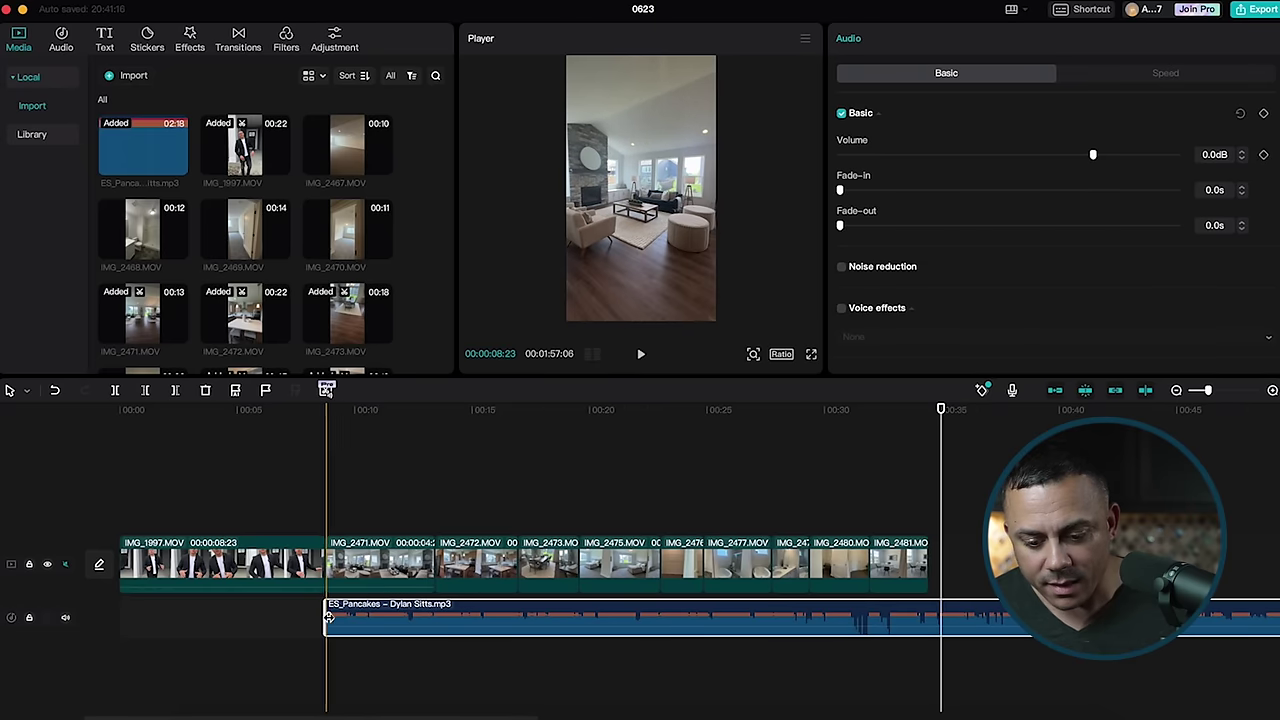
- Extend the music's start back to the beginning of the timeline and split the track at 00:00:08:23
left_click_drag(329, 617, 120, 620)
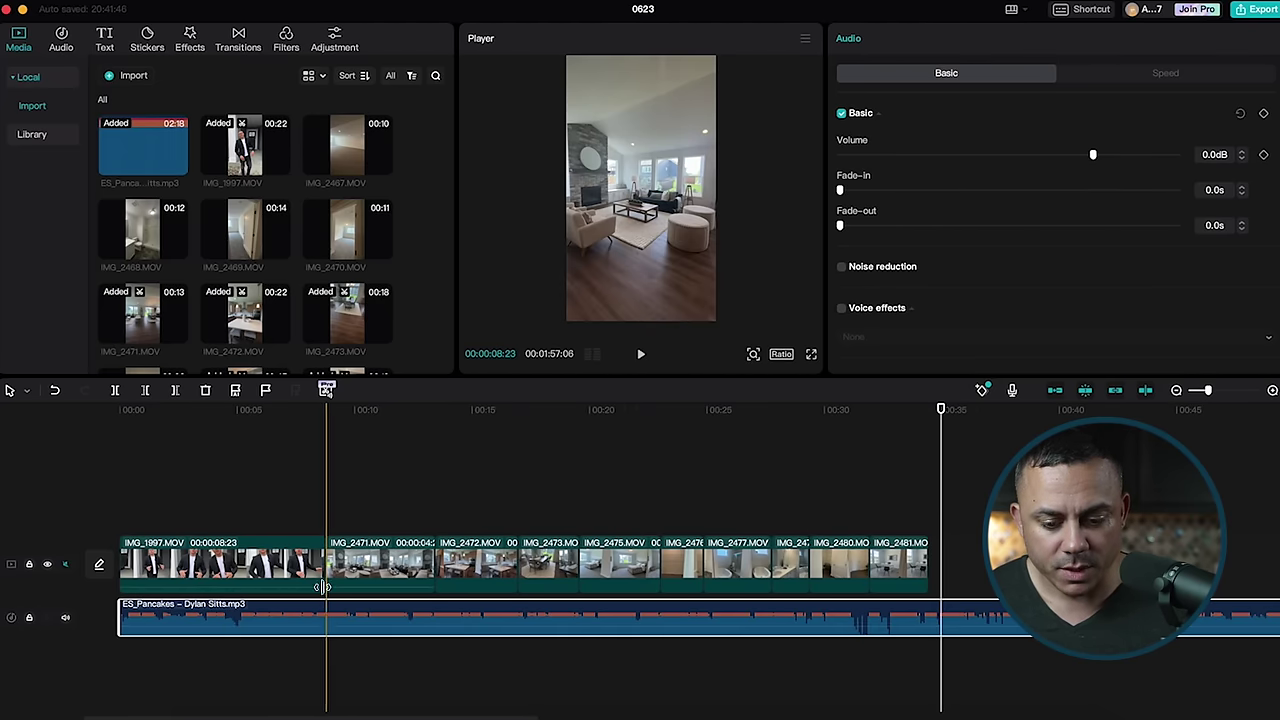
left_click_drag(940, 420, 326, 497)
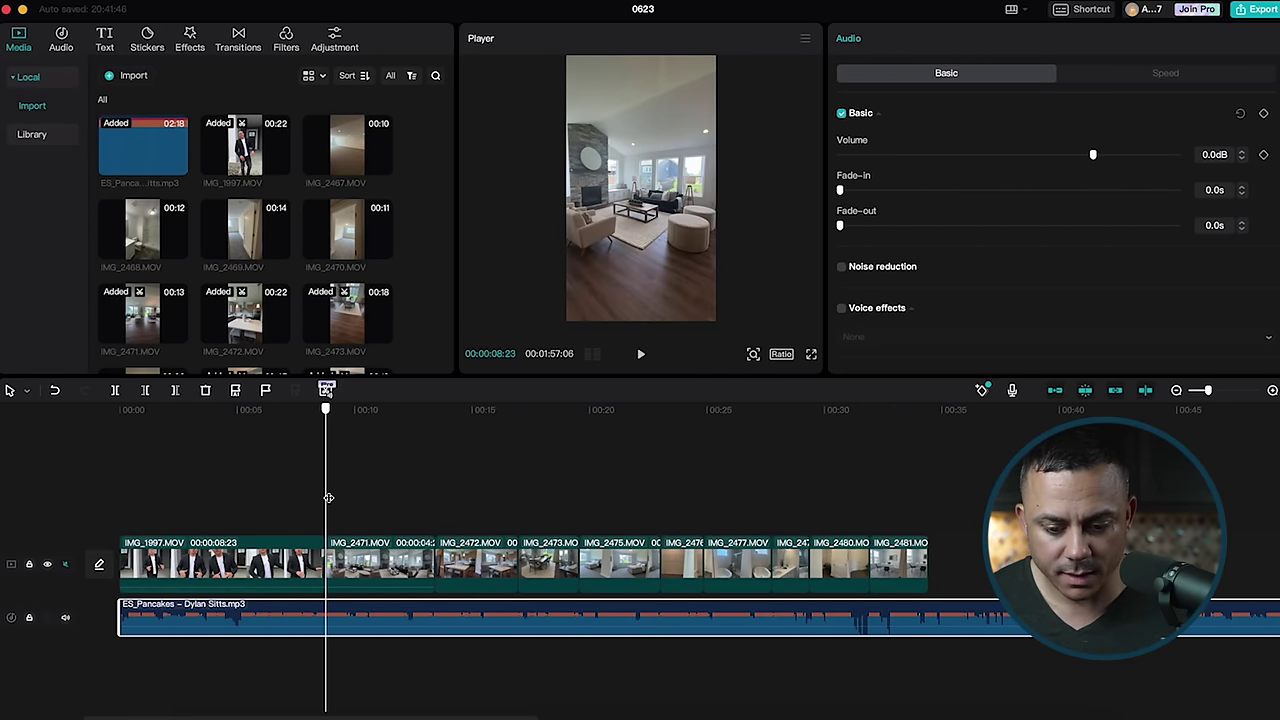
left_click(115, 390)
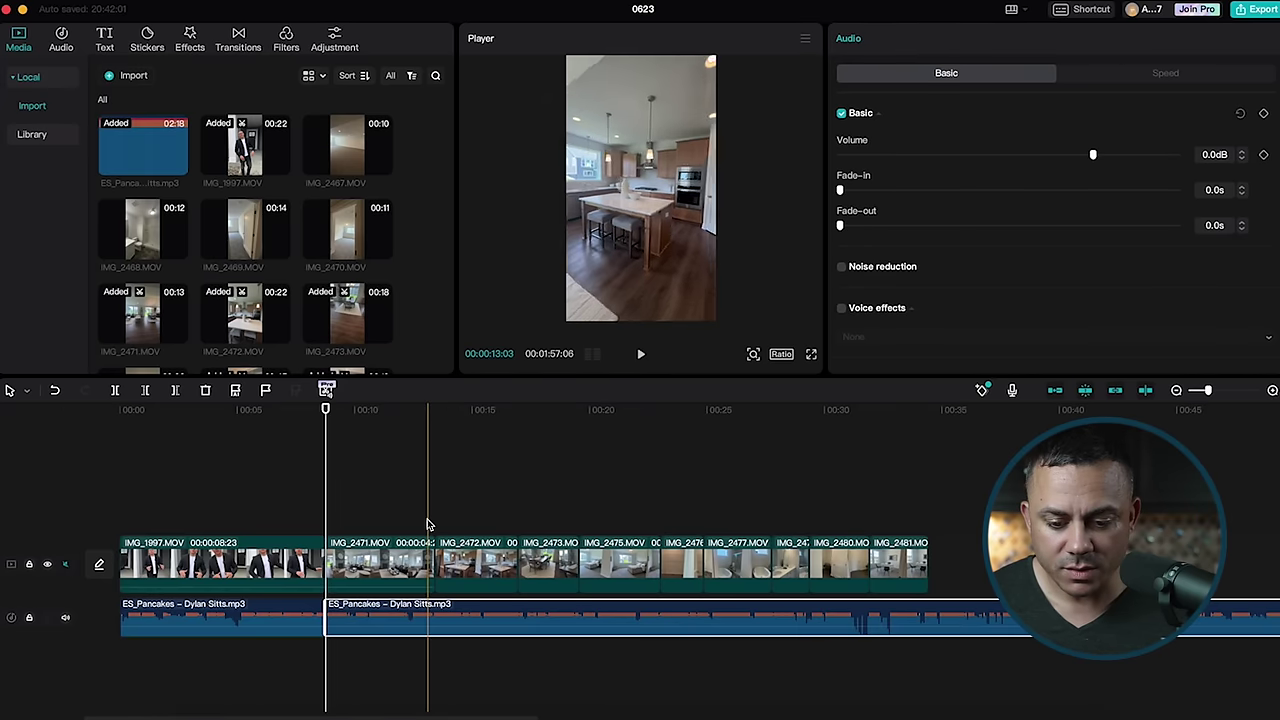
- Generate automatic beat markers on the second music segment and switch them to the sparser beat pattern
left_click_drag(326, 413, 383, 413)
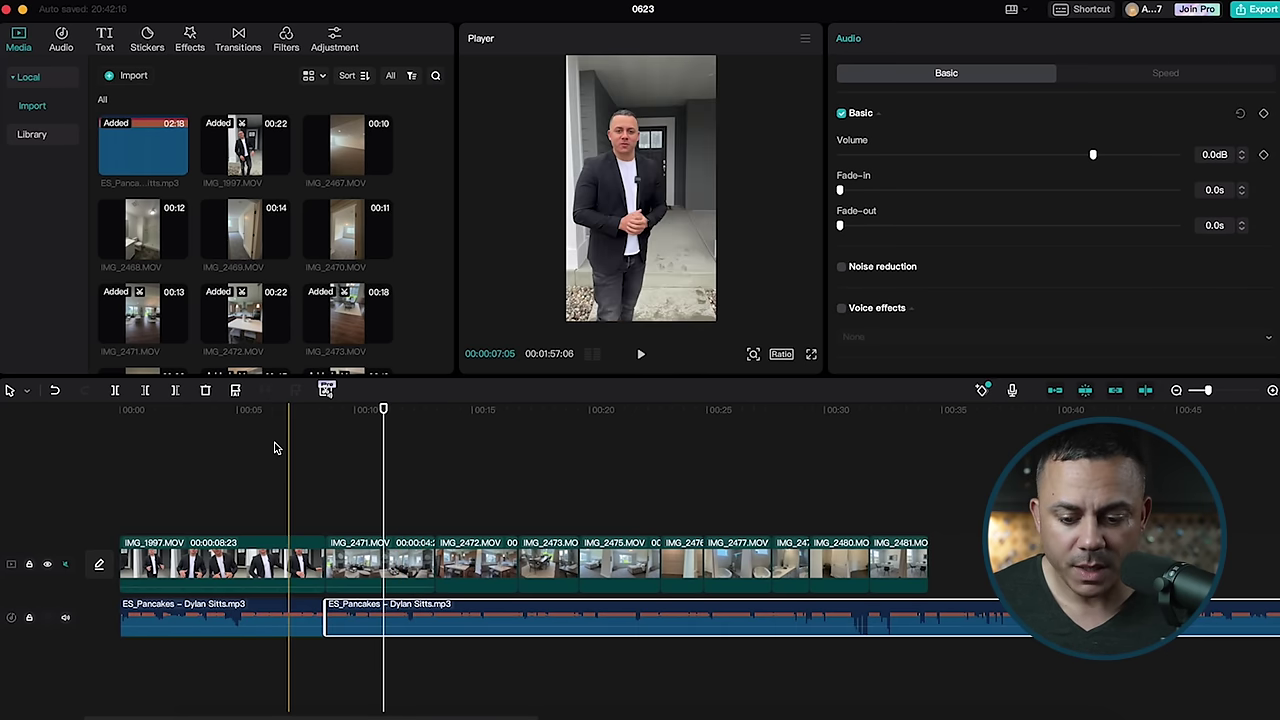
left_click(235, 391)
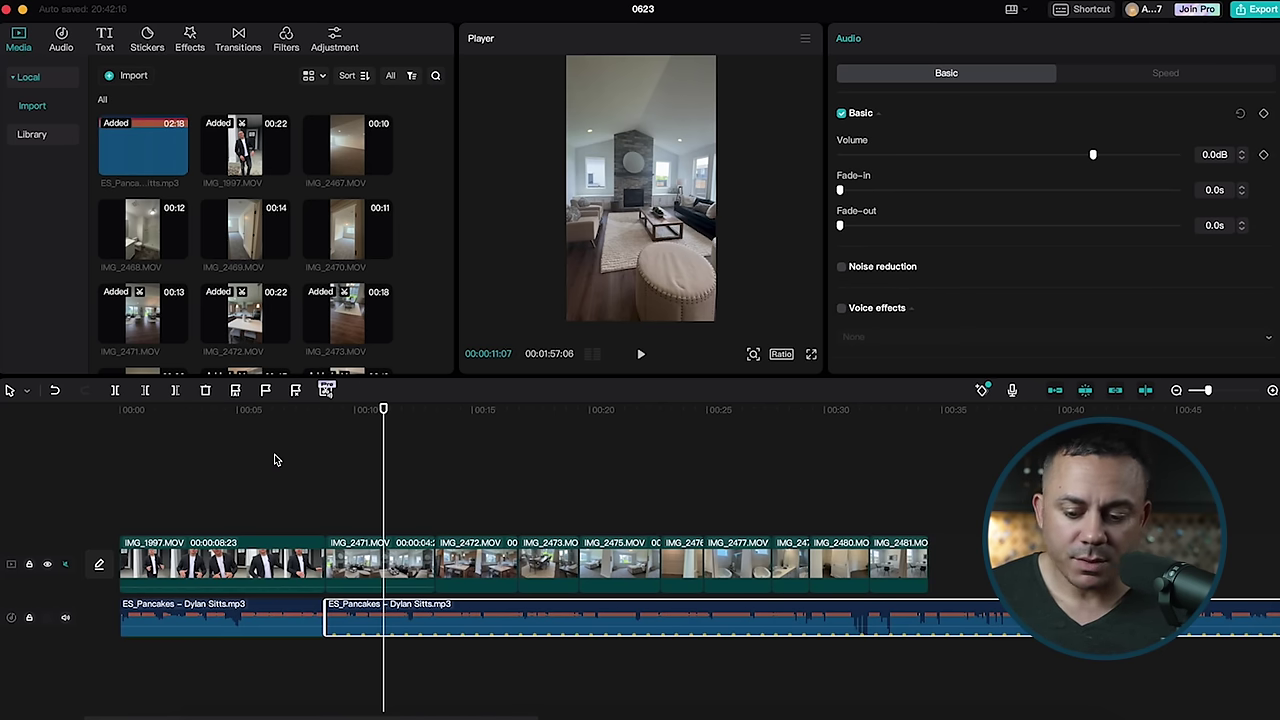
scroll(410, 586, "up", 3)
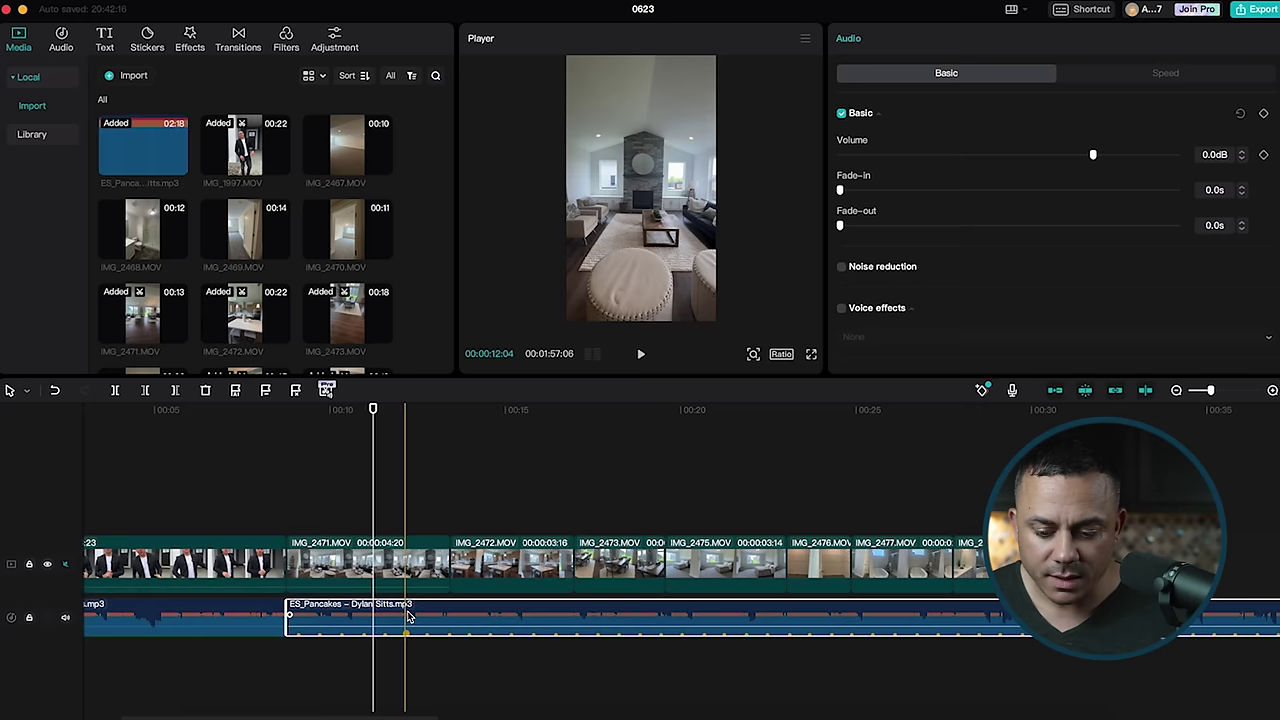
scroll(410, 586, "up", 4)
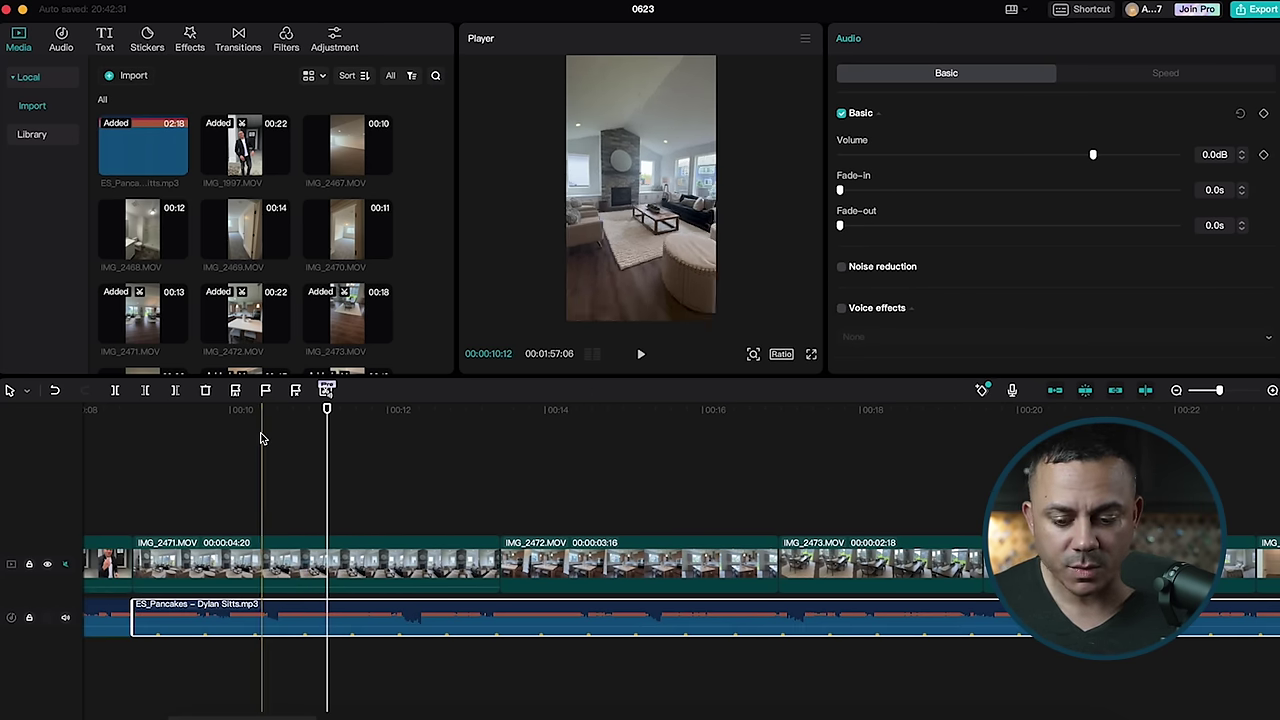
left_click(237, 391)
left_click(262, 435)
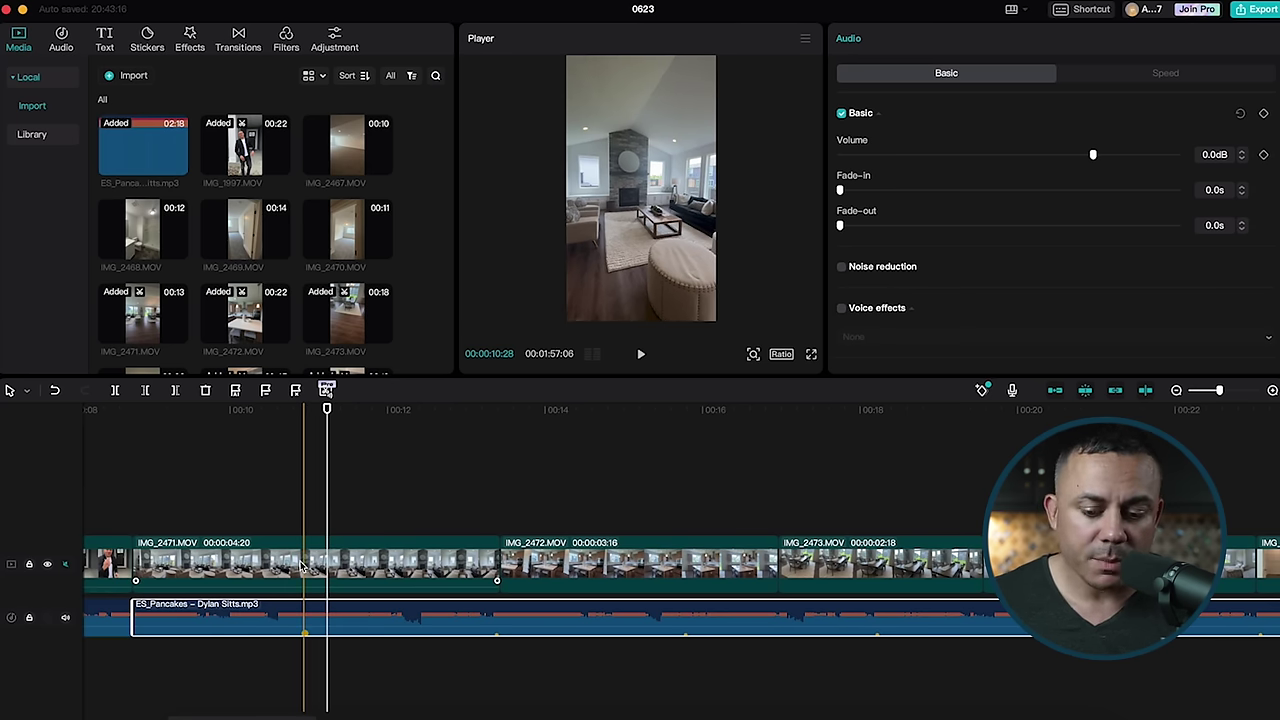
- Apply the Flash out speed curve to the IMG_2471.MOV clip and lower the curve's starting point below 1x
left_click(240, 566)
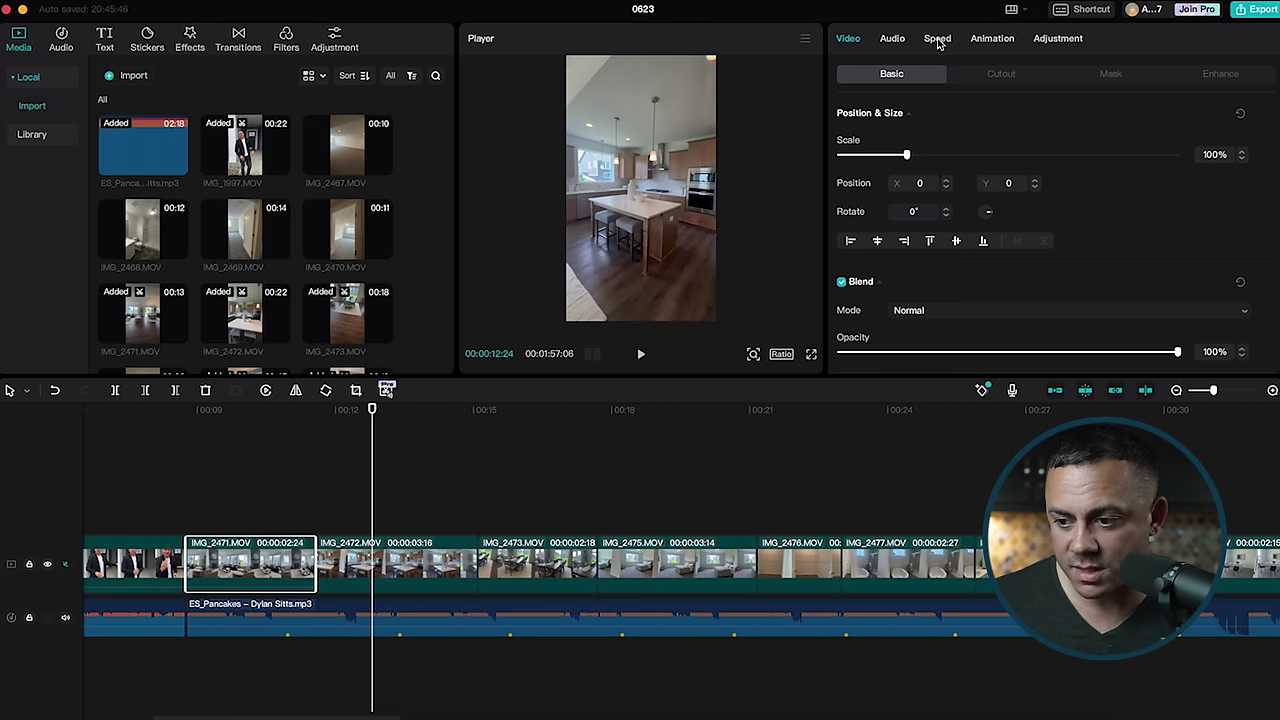
left_click(938, 40)
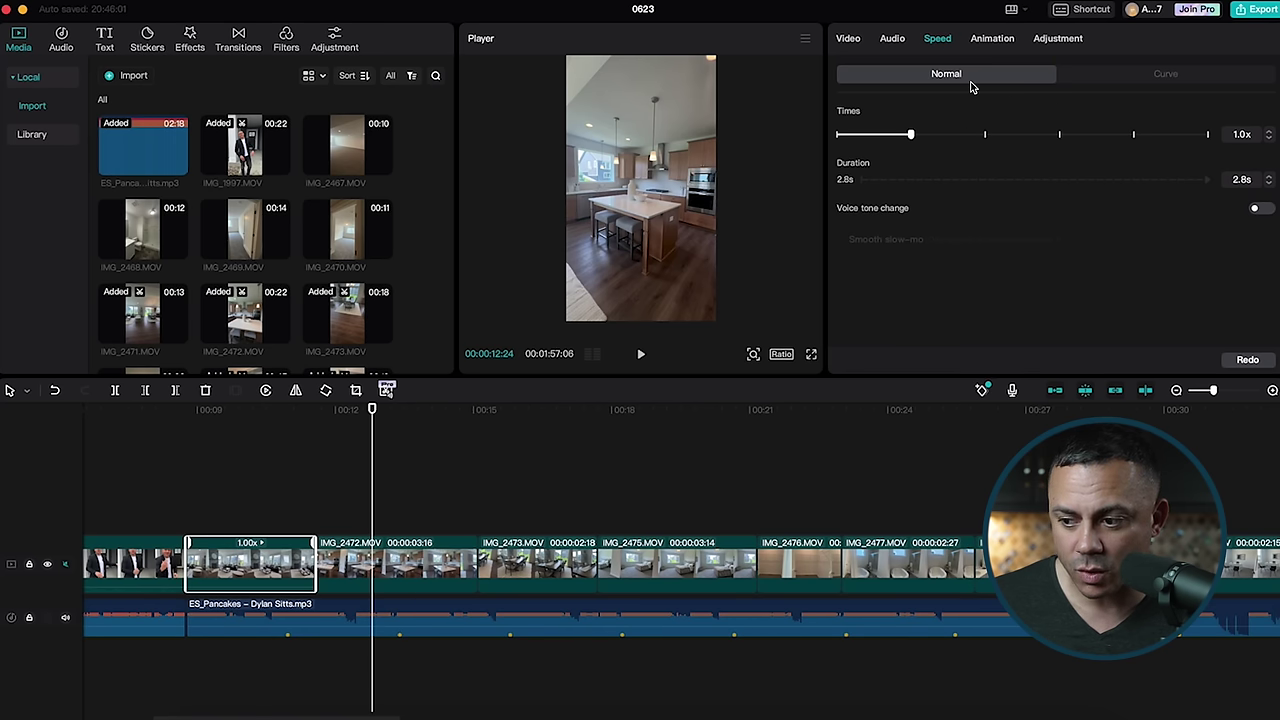
left_click(1098, 79)
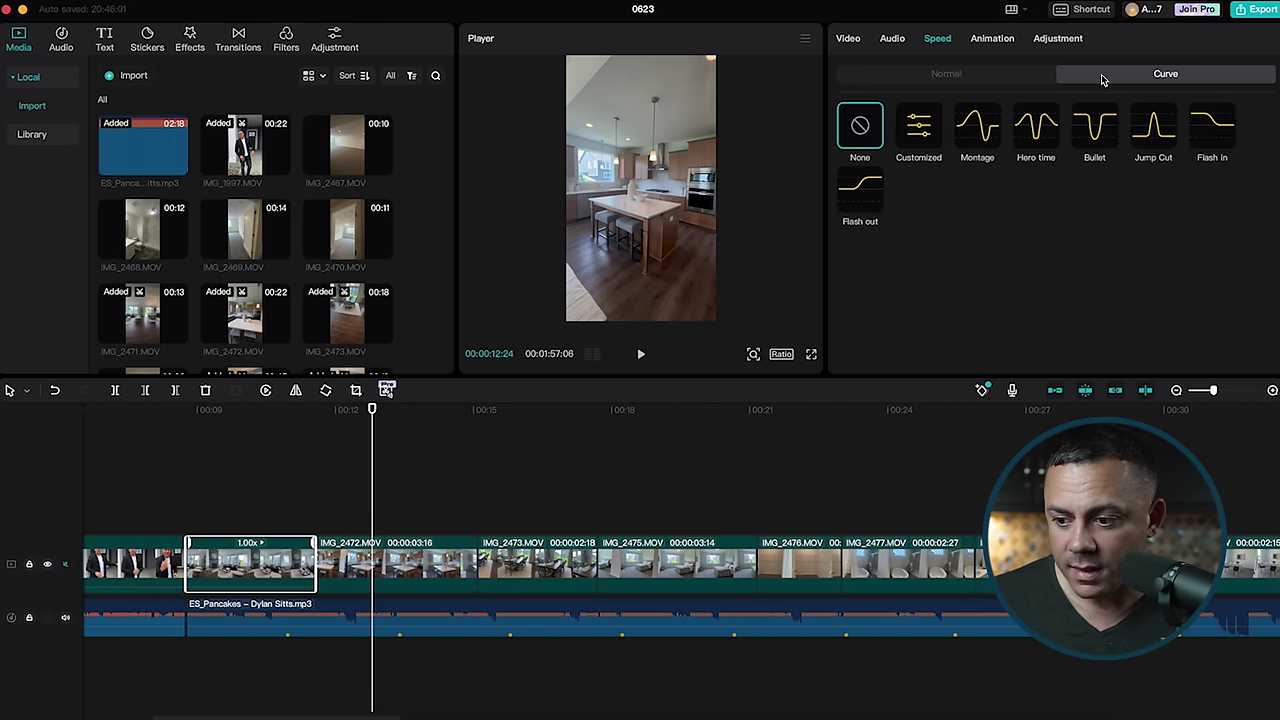
left_click(866, 202)
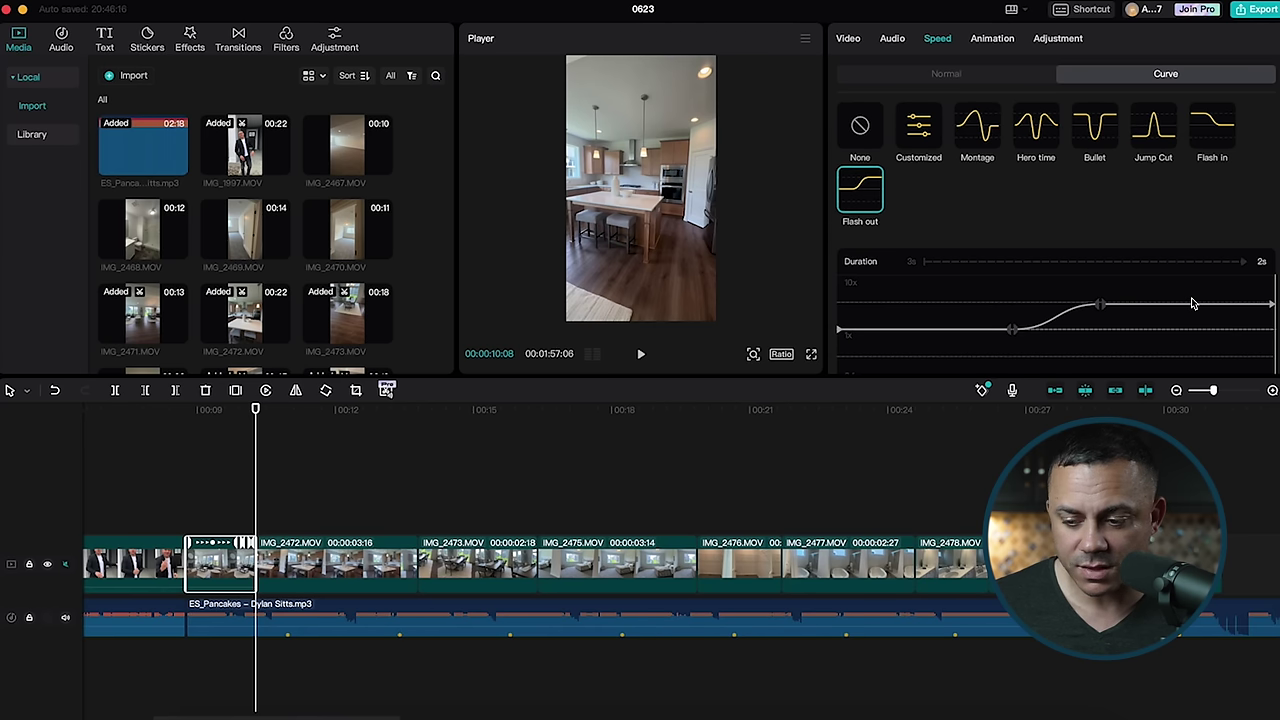
left_click(841, 338)
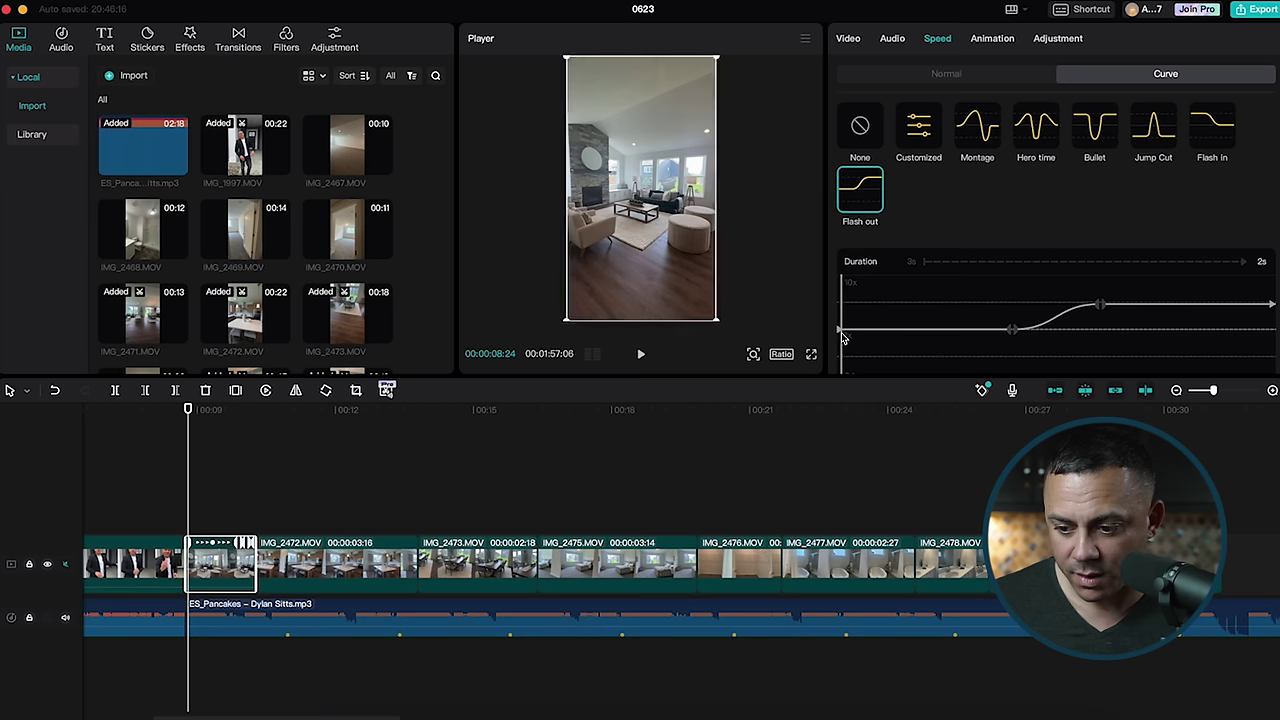
left_click_drag(841, 330, 841, 358)
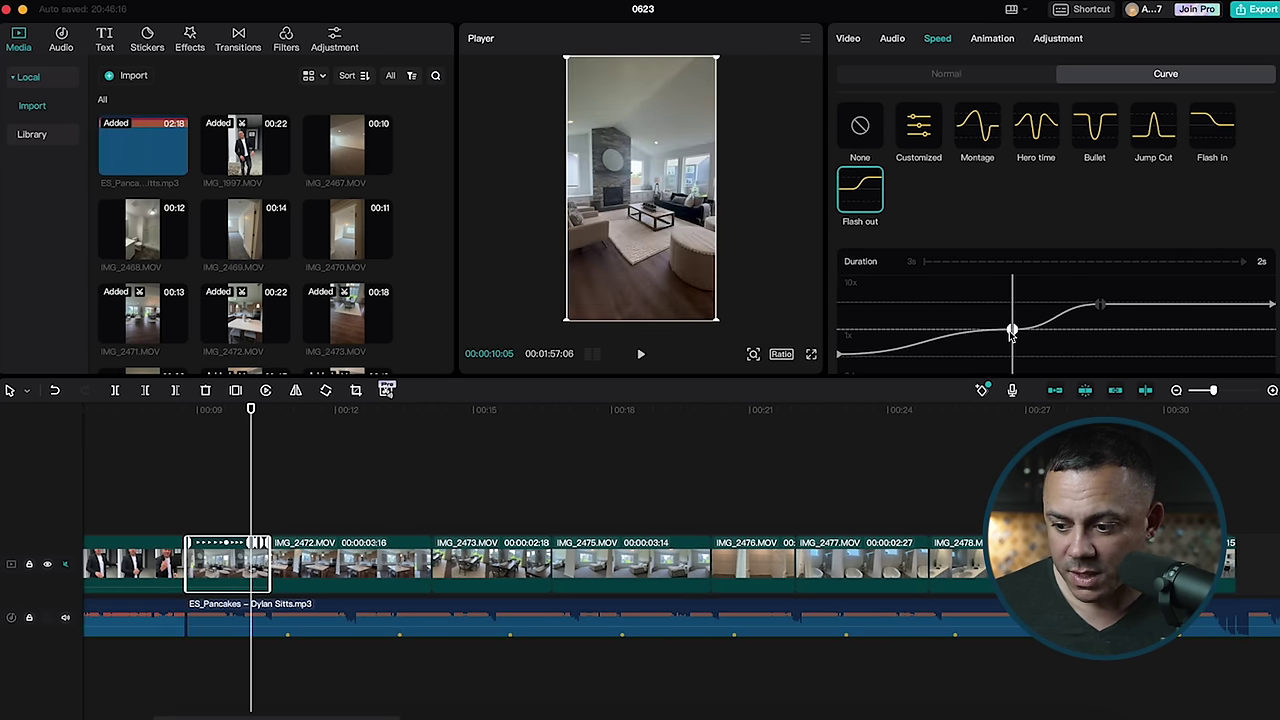
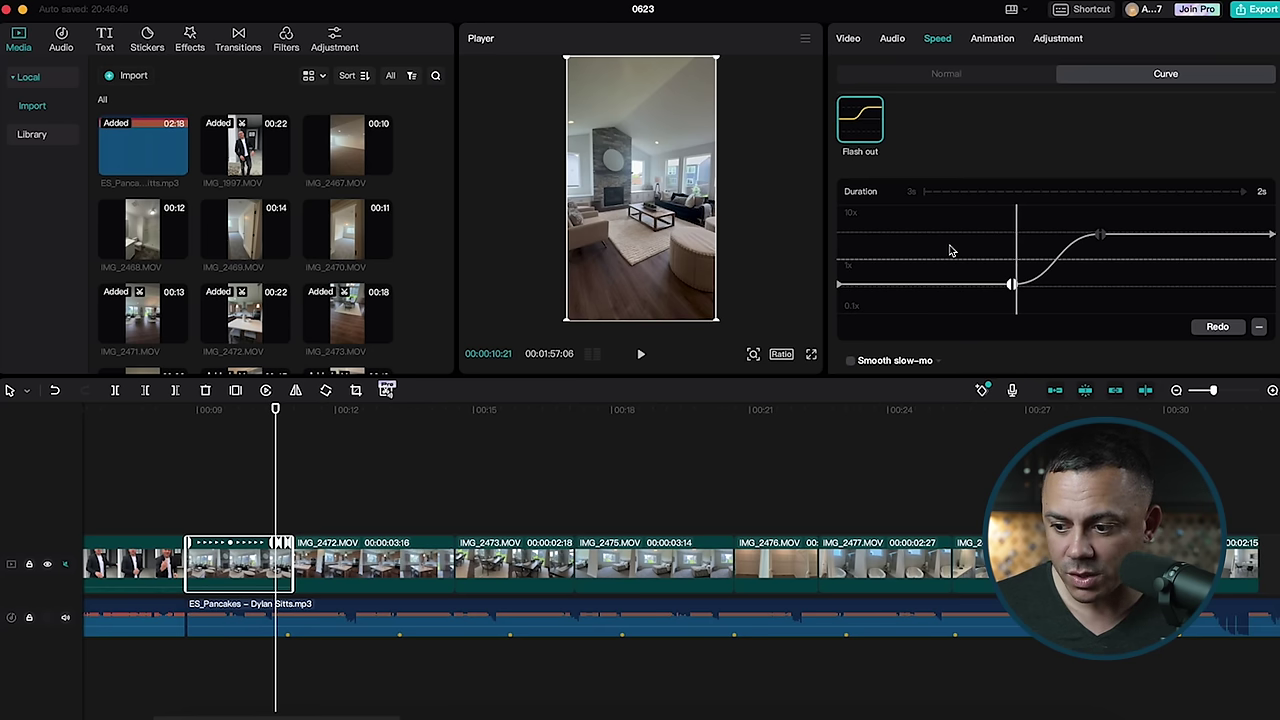
- Shift the Flash out curve's speed ramp toward the end of IMG_2471.MOV and extend the clip to 00:00:04:19 at the second beat marker
left_click_drag(1098, 236, 1192, 236)
left_click_drag(1013, 289, 1128, 286)
left_click_drag(1196, 238, 1229, 237)
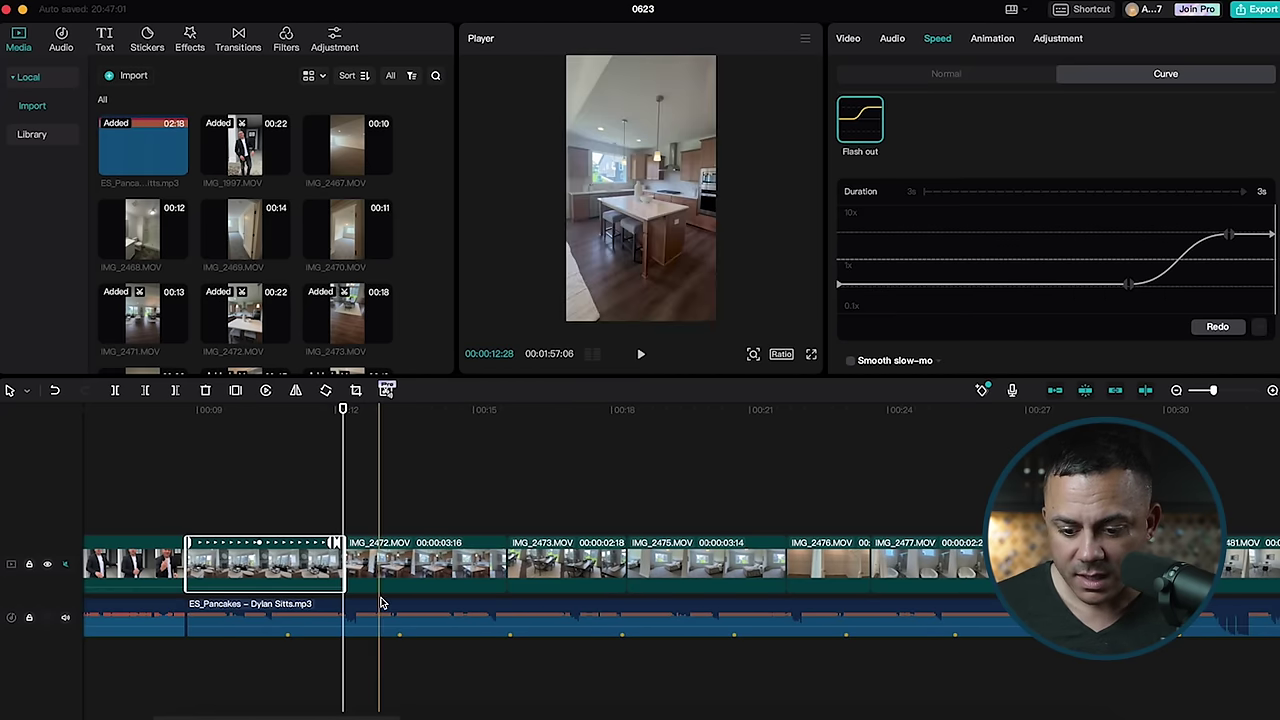
left_click_drag(345, 565, 393, 568)
left_click_drag(343, 412, 437, 405)
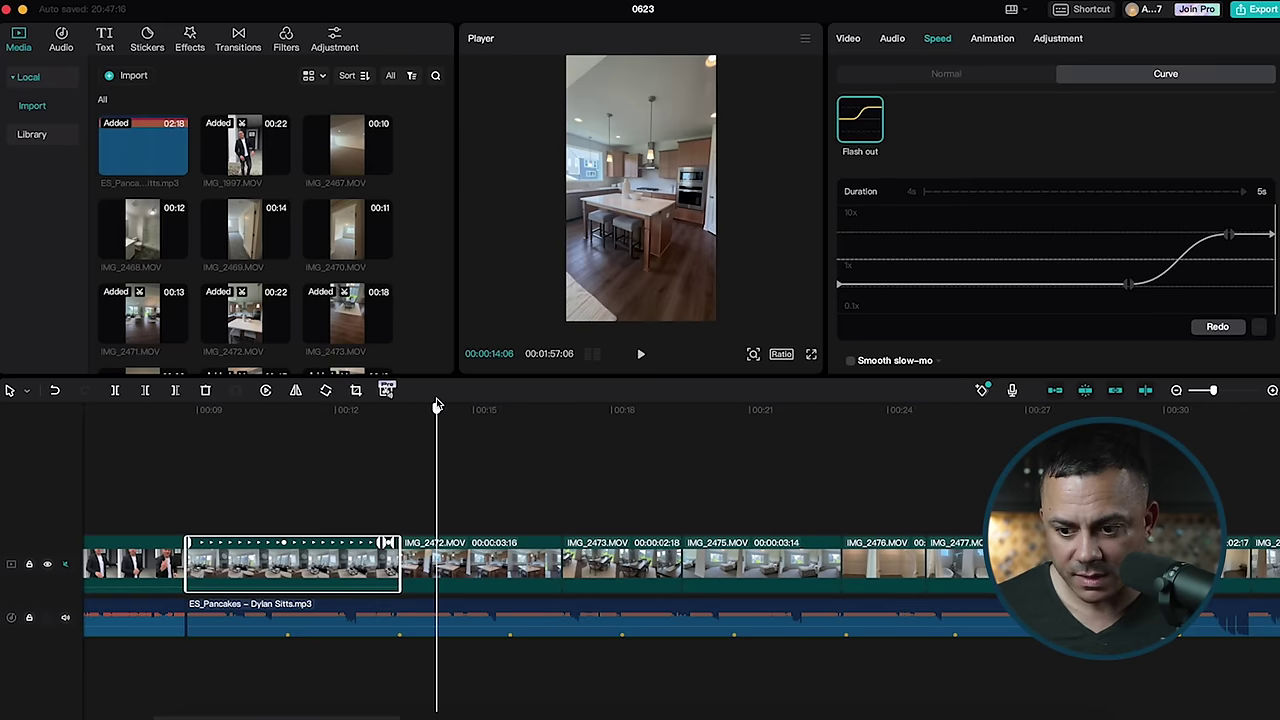
- Apply the Bullet speed curve to the IMG_2472.MOV clip and move the curve's two upper inner points outward
left_click(455, 570)
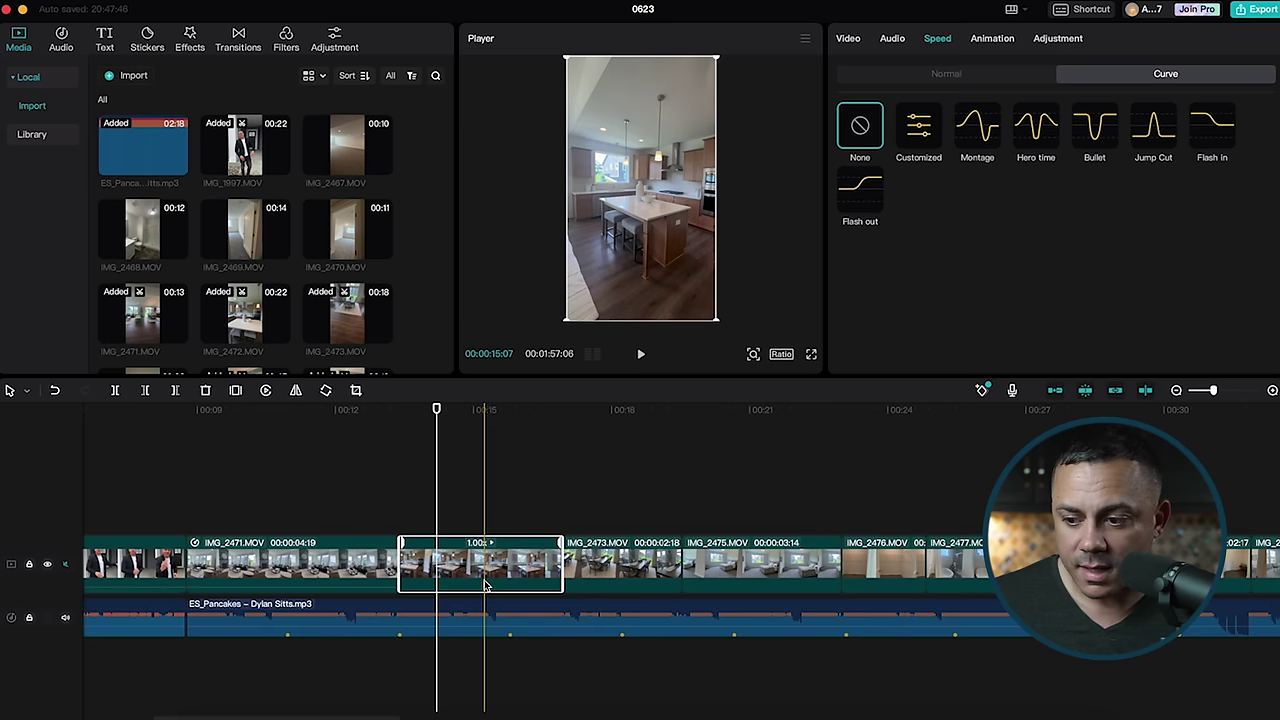
left_click(1100, 138)
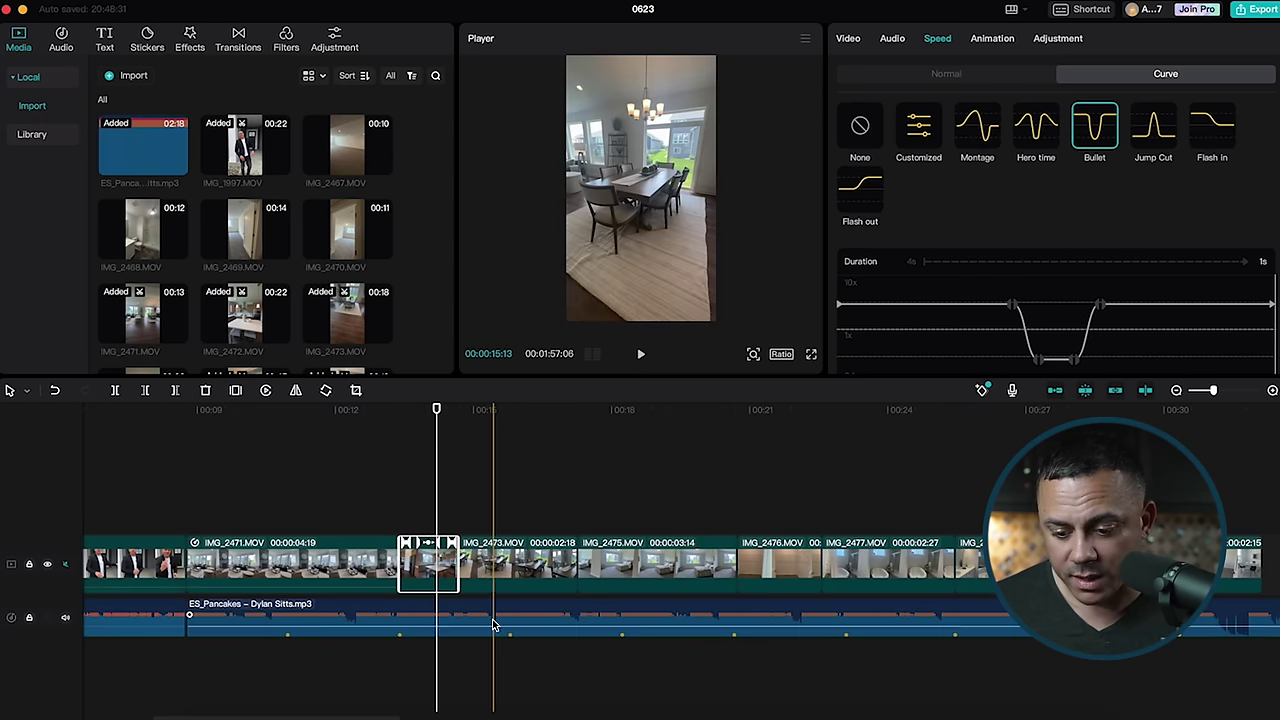
scroll(494, 620, "up", 1)
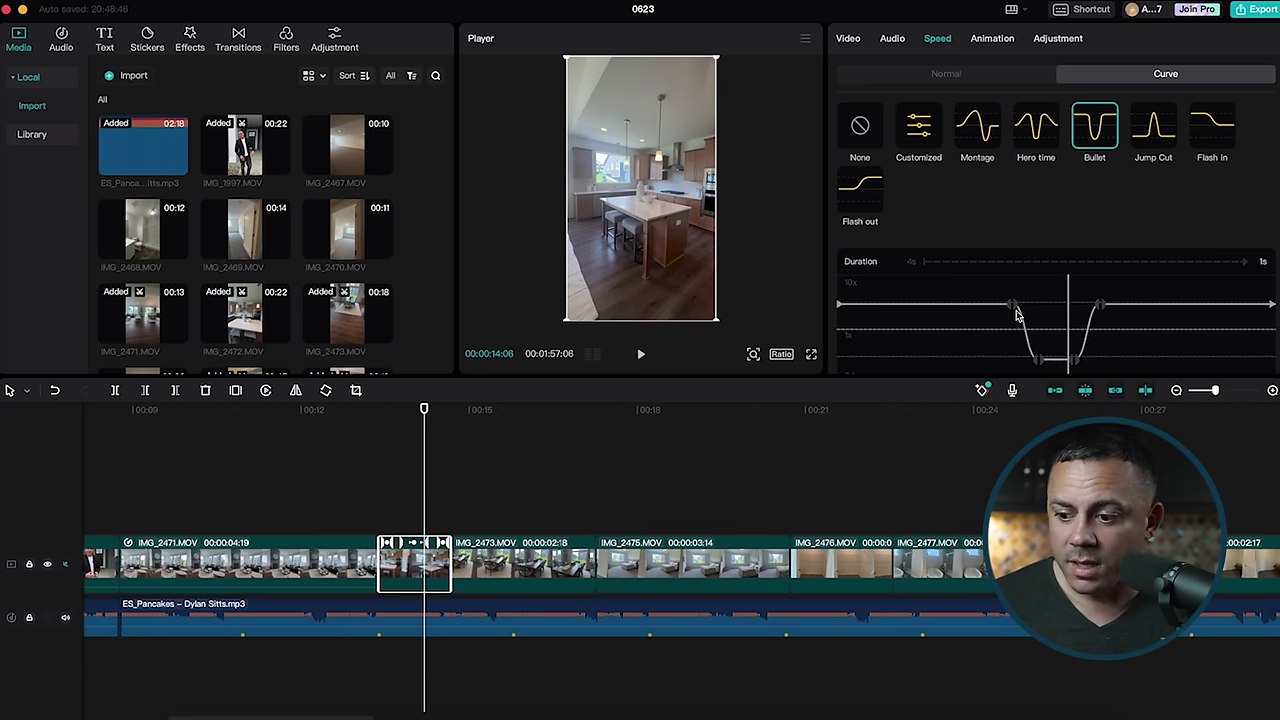
scroll(1043, 283, "down", 1)
left_click_drag(1012, 260, 932, 261)
left_click_drag(1104, 265, 1188, 261)
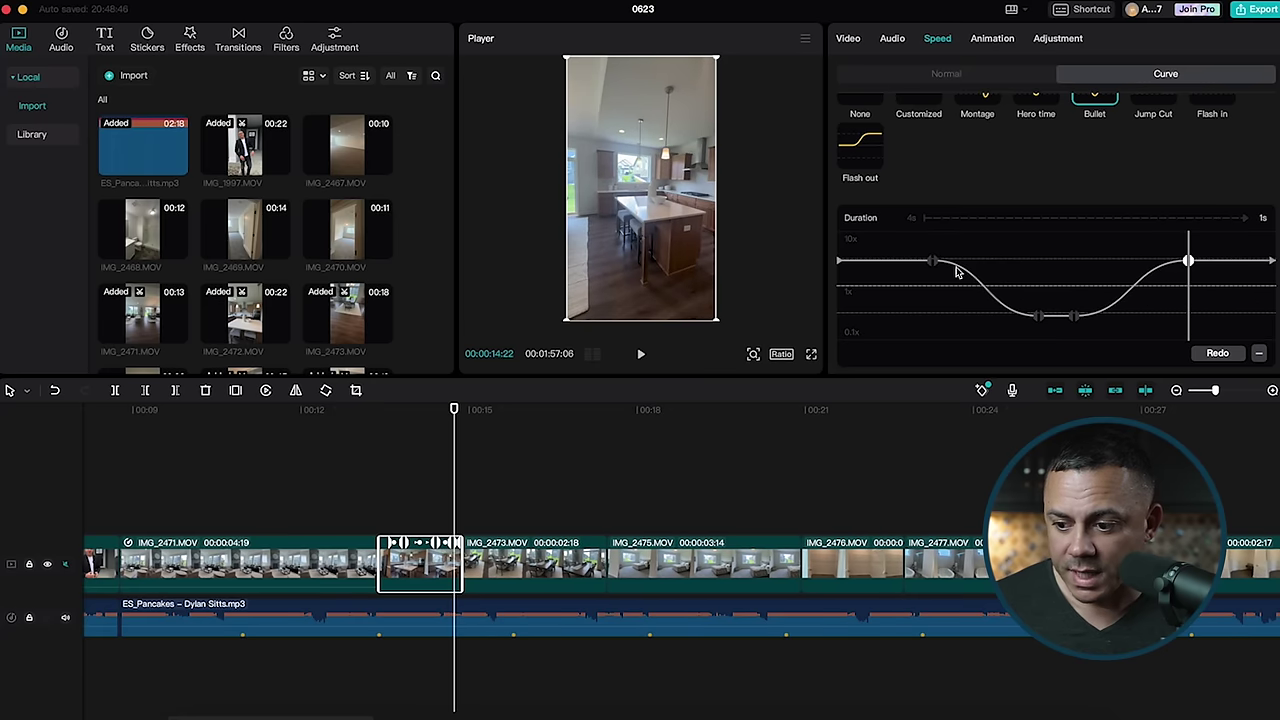
- Widen the slow section of IMG_2472.MOV's Bullet curve, steepen its ramps, and trim the clip to 00:00:02:11 at the third beat marker
left_click_drag(936, 262, 916, 261)
left_click_drag(1038, 318, 980, 317)
left_click(1074, 318)
left_click_drag(1074, 318, 1120, 319)
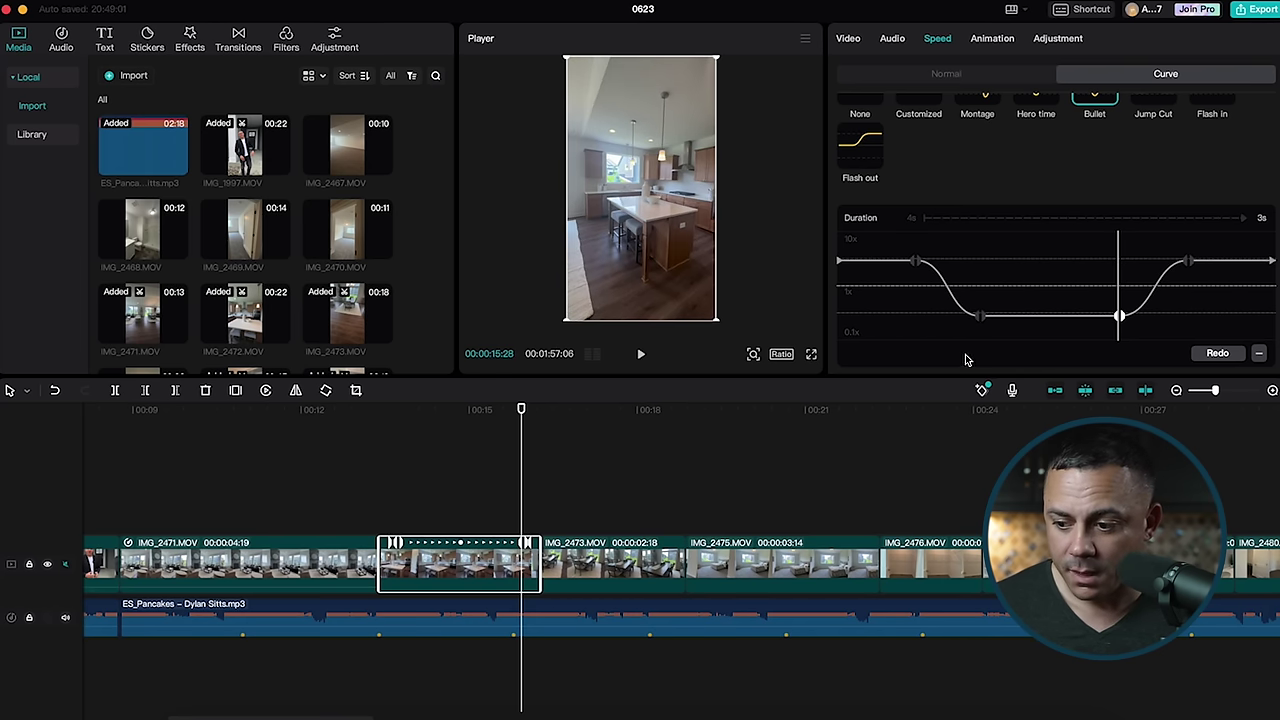
left_click_drag(1190, 262, 1172, 262)
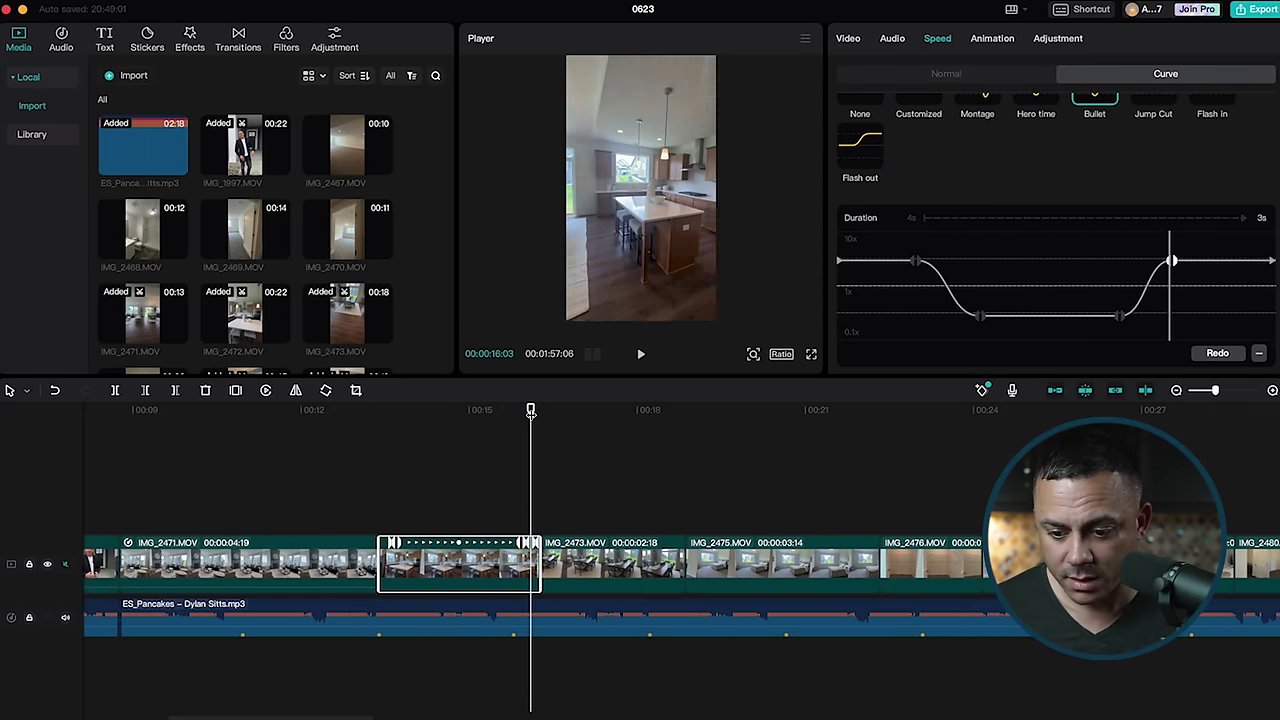
left_click_drag(530, 412, 515, 418)
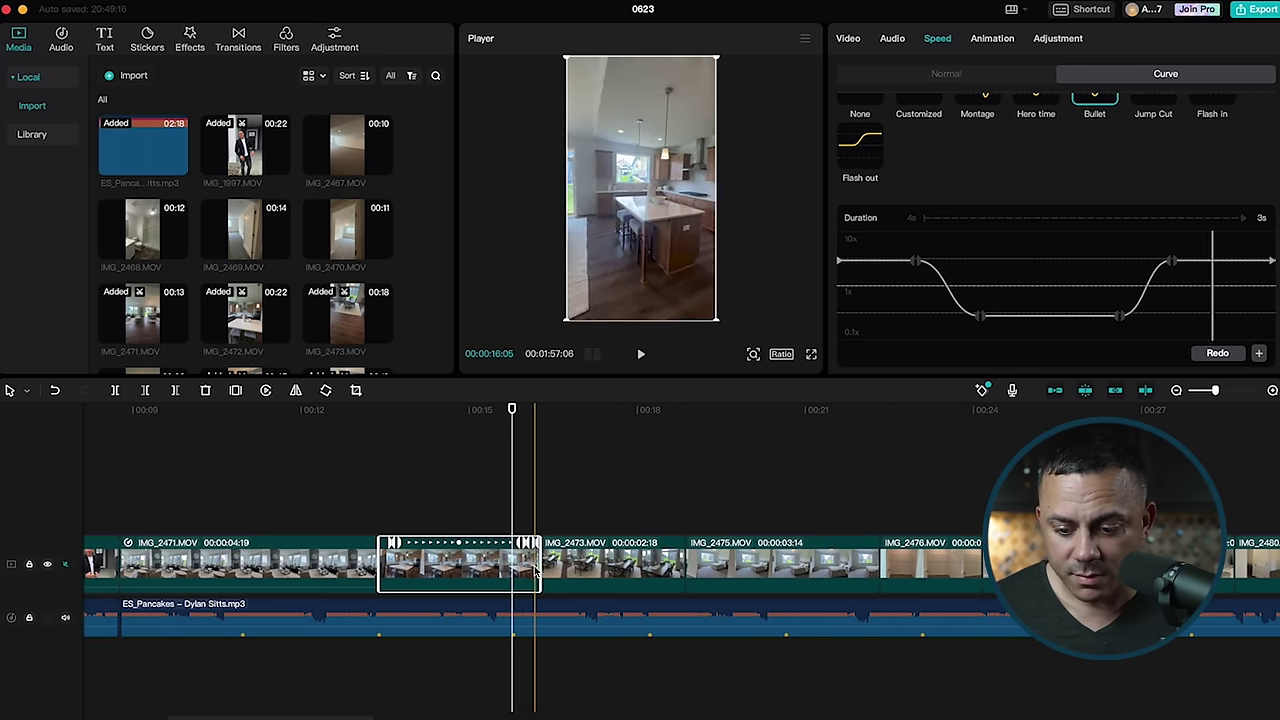
left_click_drag(540, 566, 514, 567)
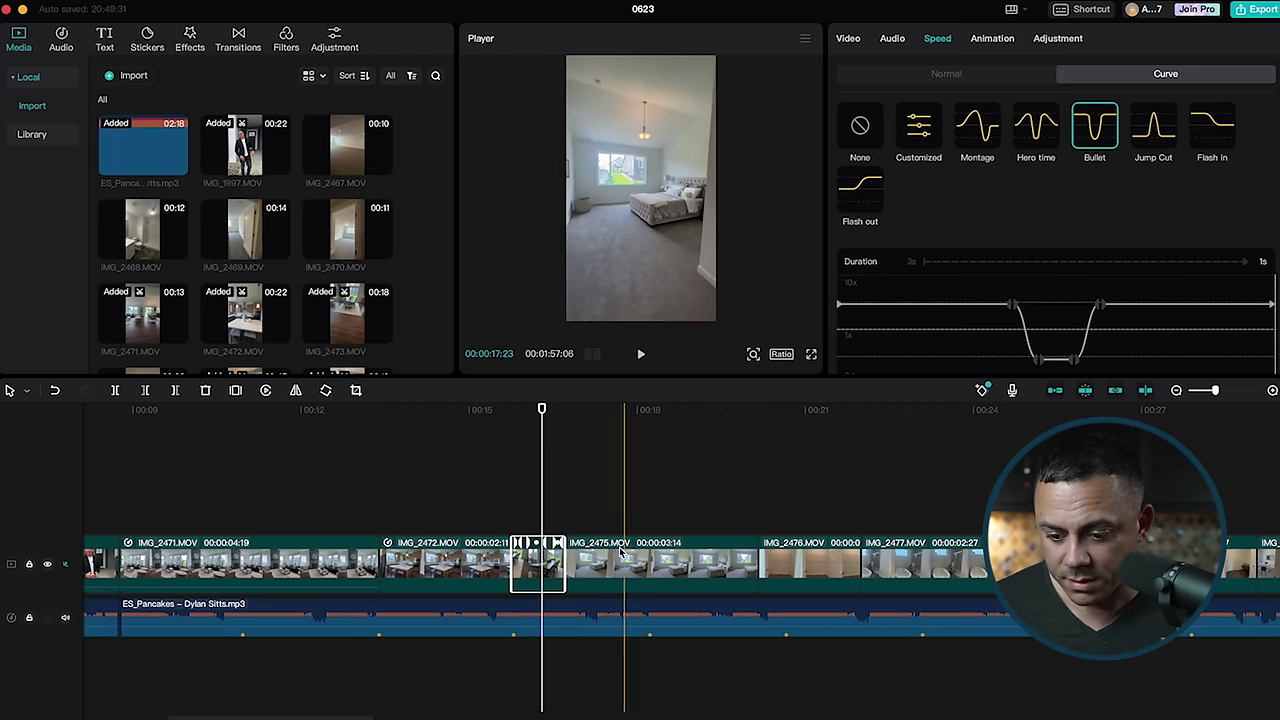
- Move the upper inner points of IMG_2473.MOV's Bullet curve outward and widen its slow section at 0.50x
scroll(1015, 310, "down", 1)
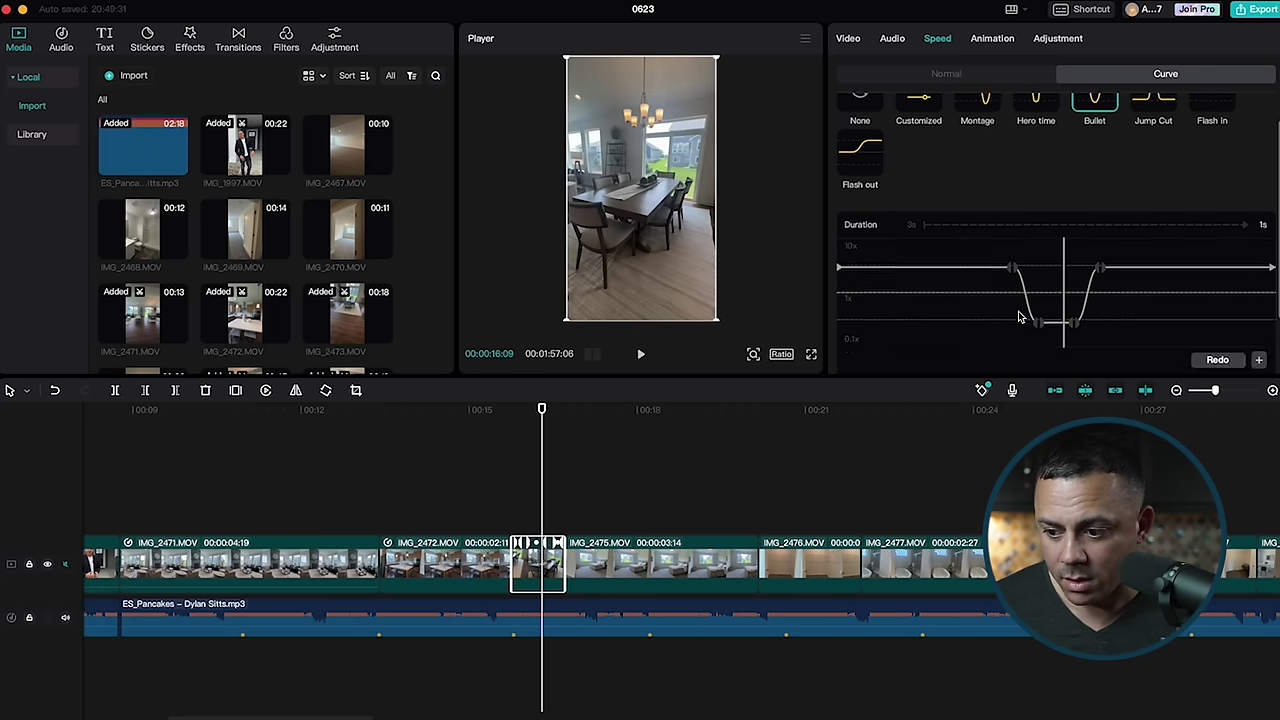
left_click_drag(1013, 285, 895, 285)
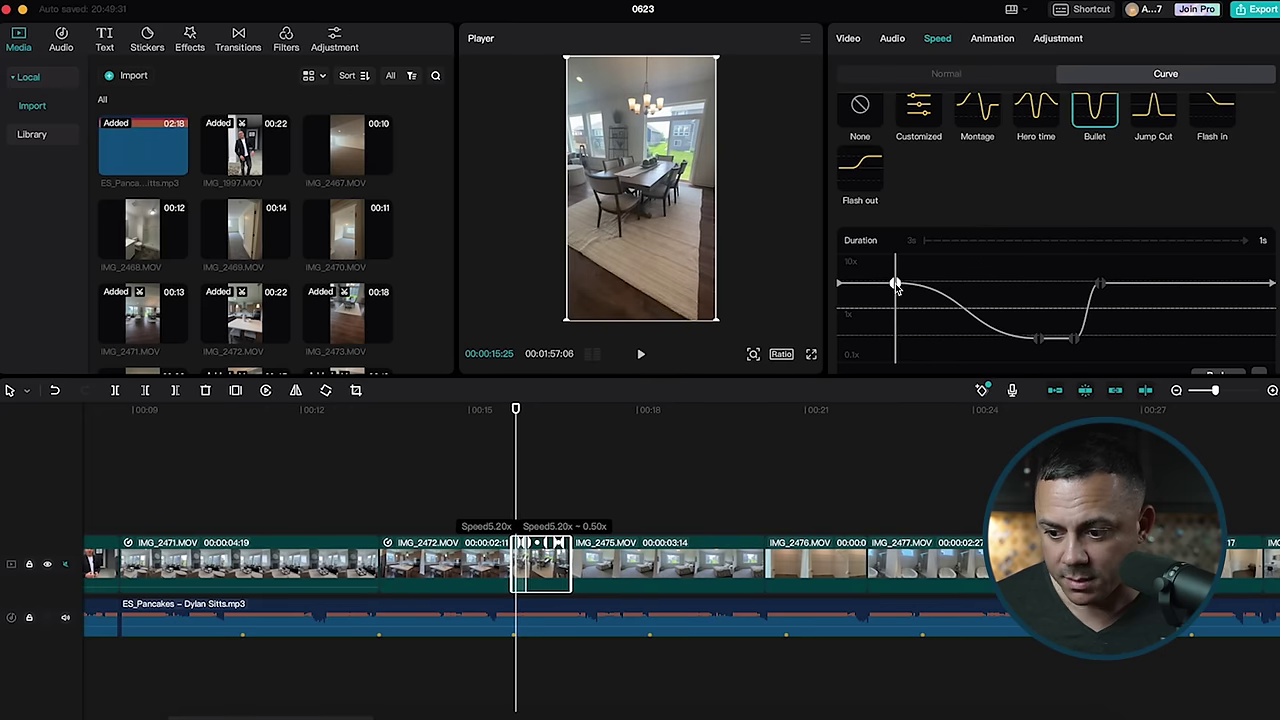
left_click_drag(1100, 288, 1212, 285)
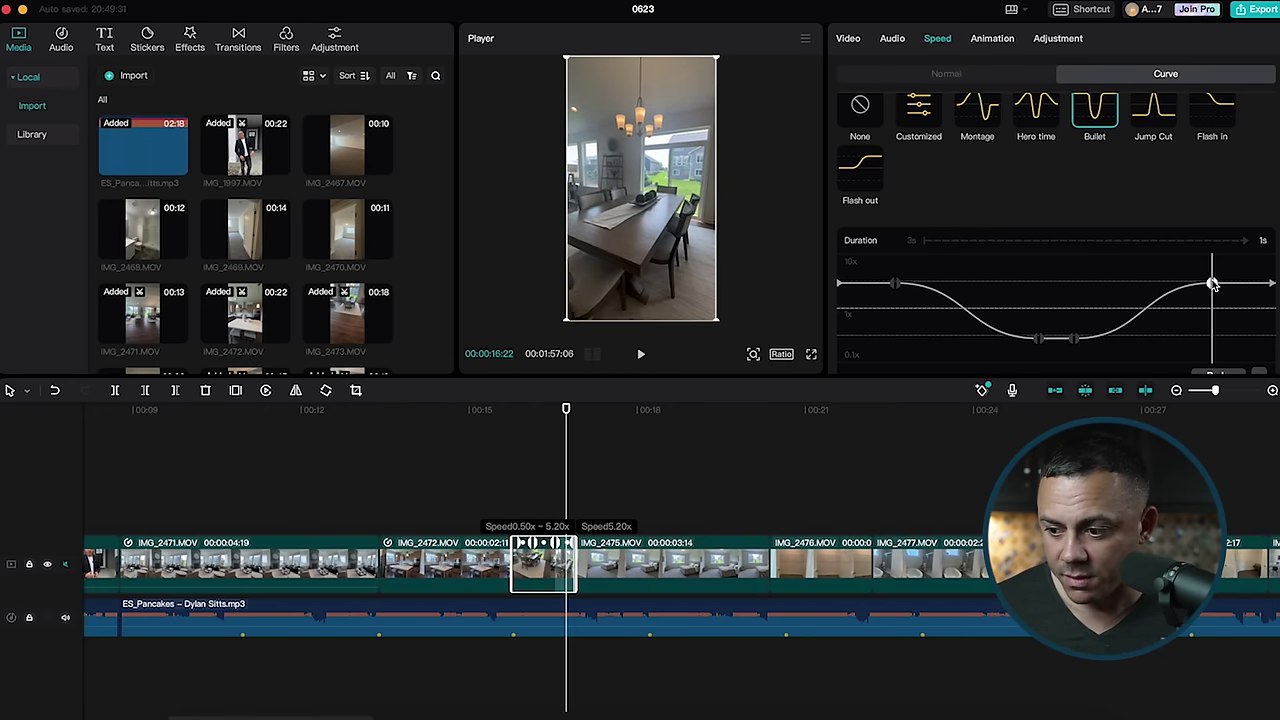
left_click_drag(1079, 345, 1131, 340)
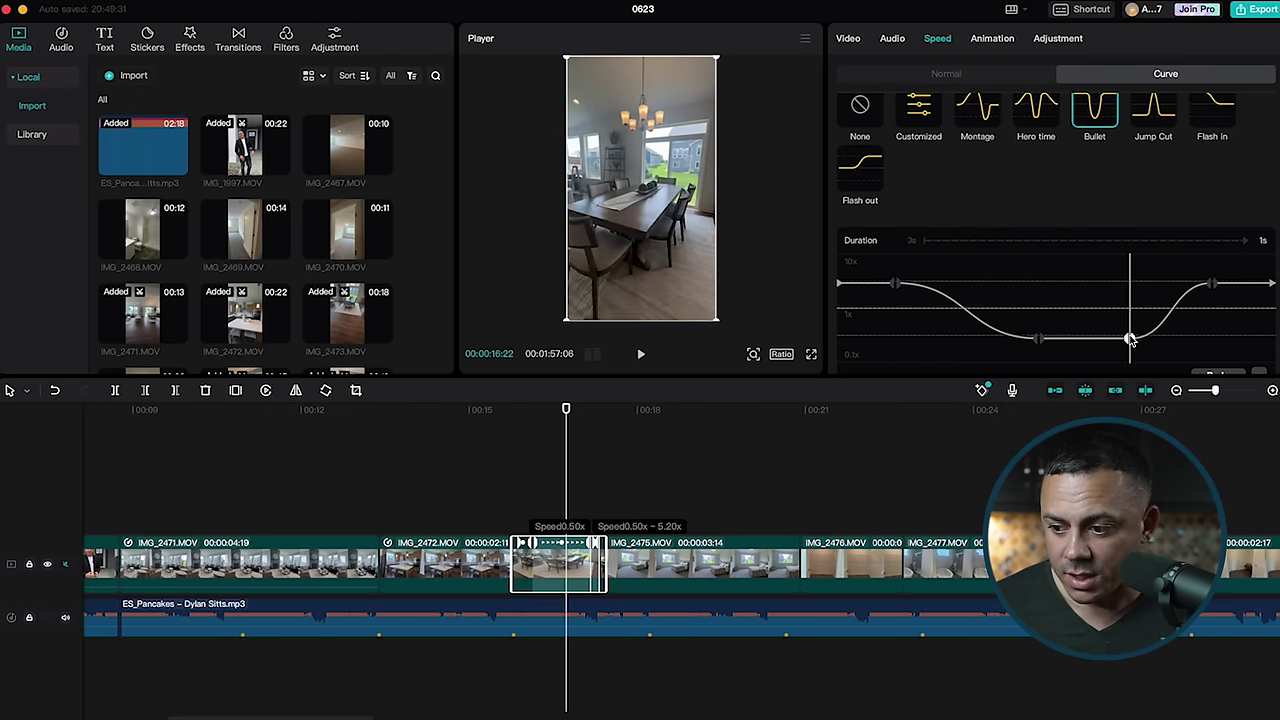
left_click(1035, 340)
left_click_drag(1035, 340, 968, 340)
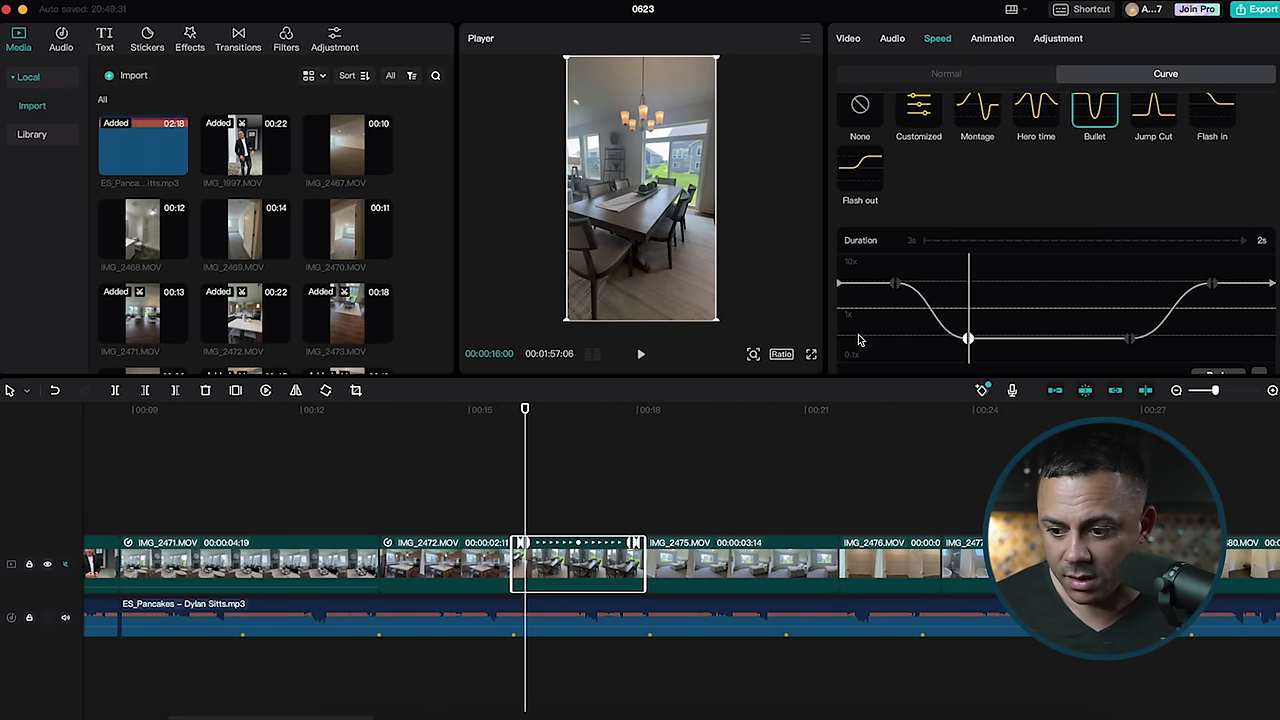
- Spread the upper points of IMG_2473.MOV's Bullet curve slightly further outward and trim the clip to the fourth beat marker
left_click(897, 287)
left_click_drag(896, 284, 884, 283)
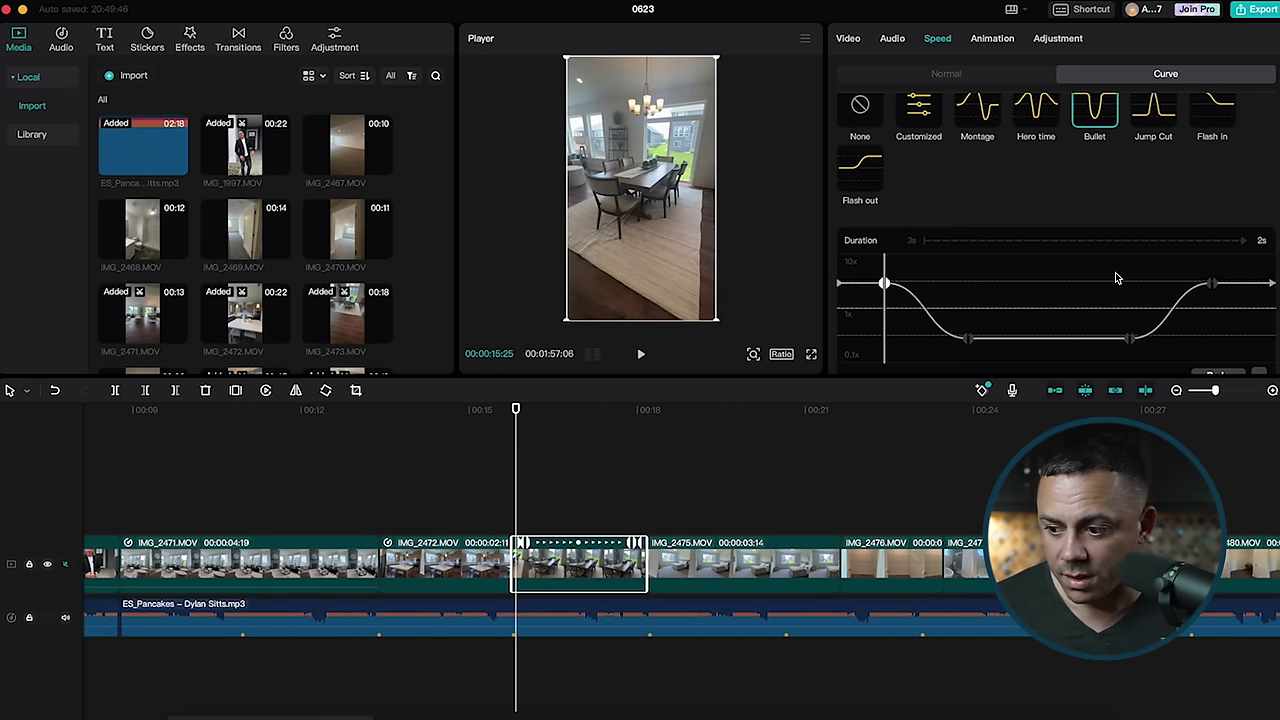
left_click_drag(1214, 285, 1222, 284)
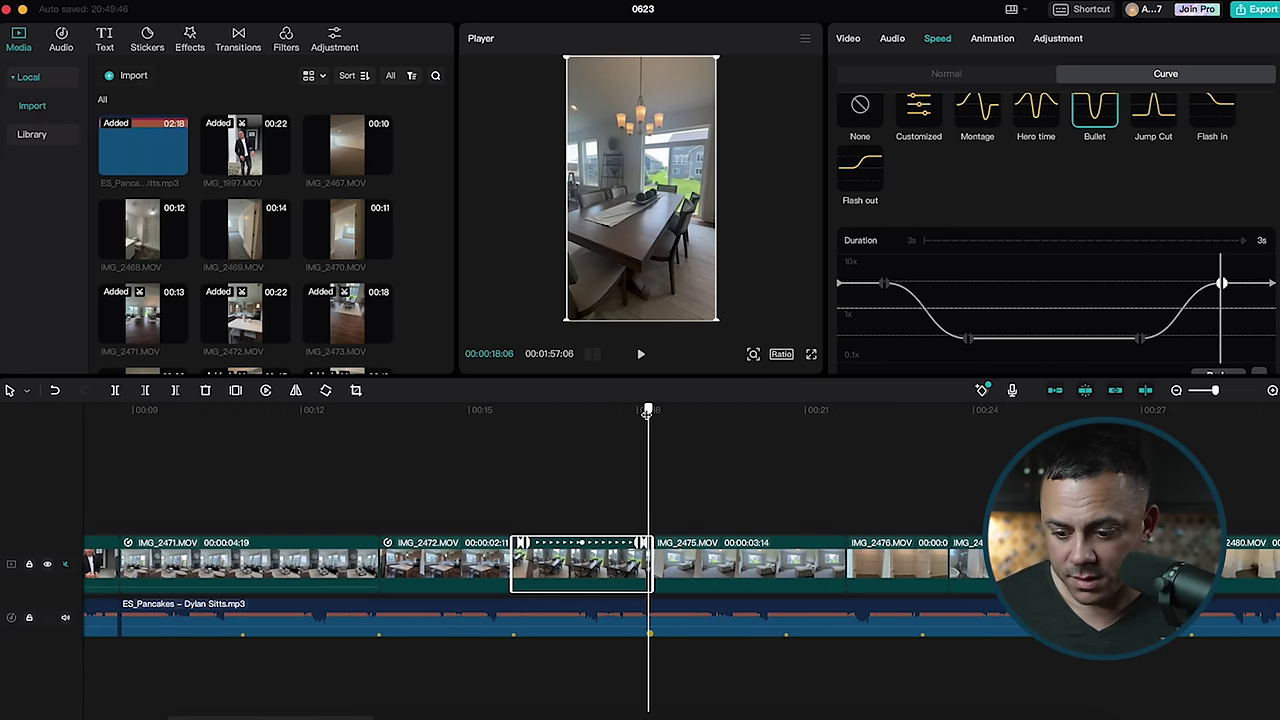
scroll(606, 460, "up", 5)
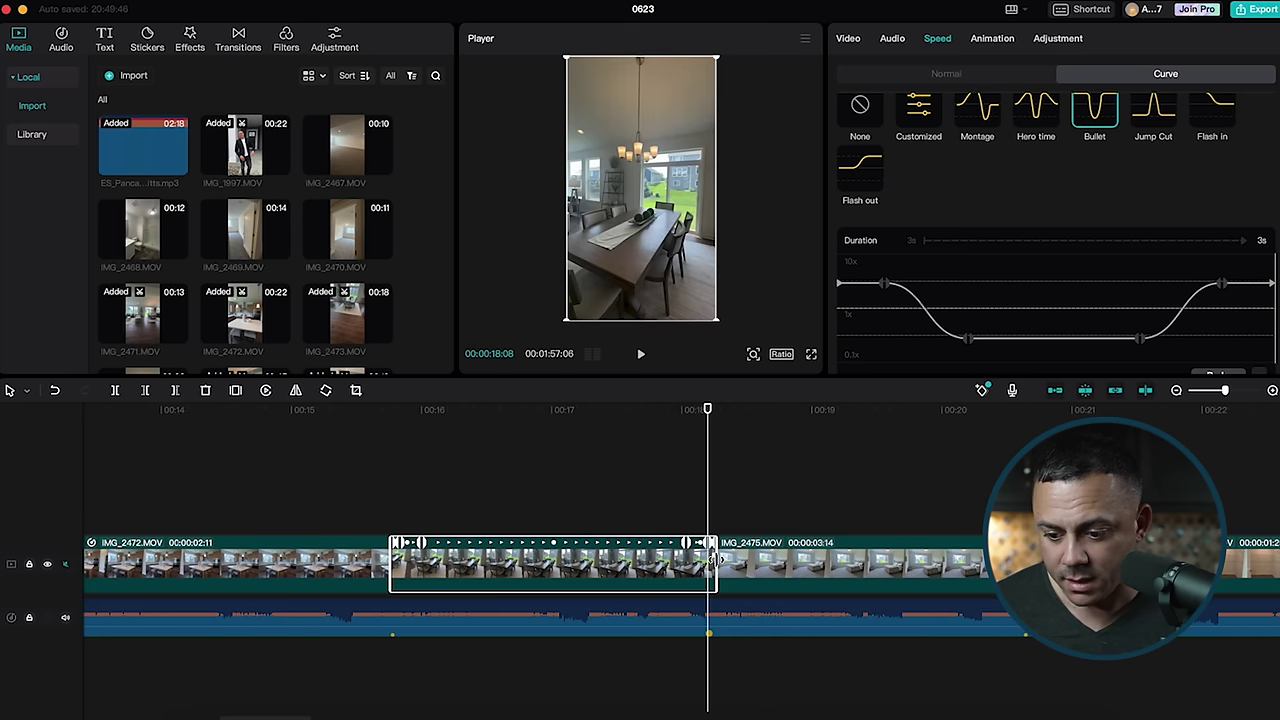
left_click_drag(712, 560, 703, 560)
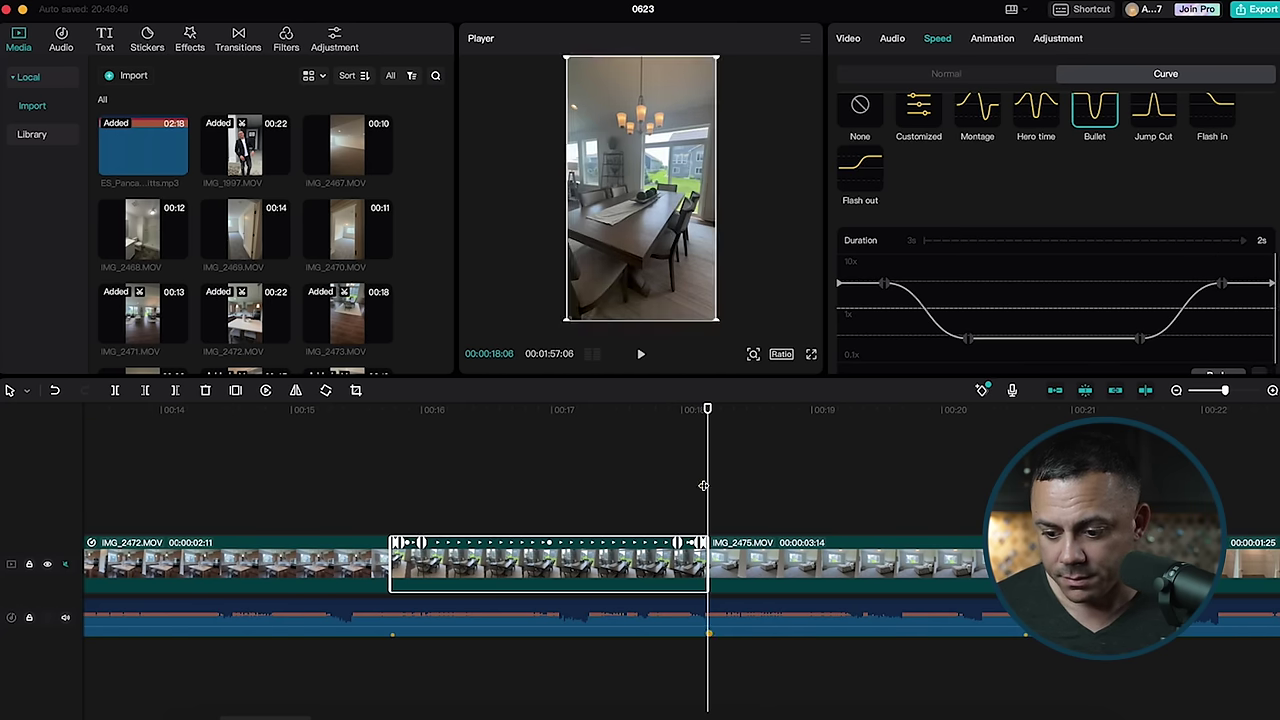
- Apply the Bullet speed curve to IMG_2475.MOV, widen its slow section, and trim the clip to the fifth beat marker
scroll(523, 514, "down", 6)
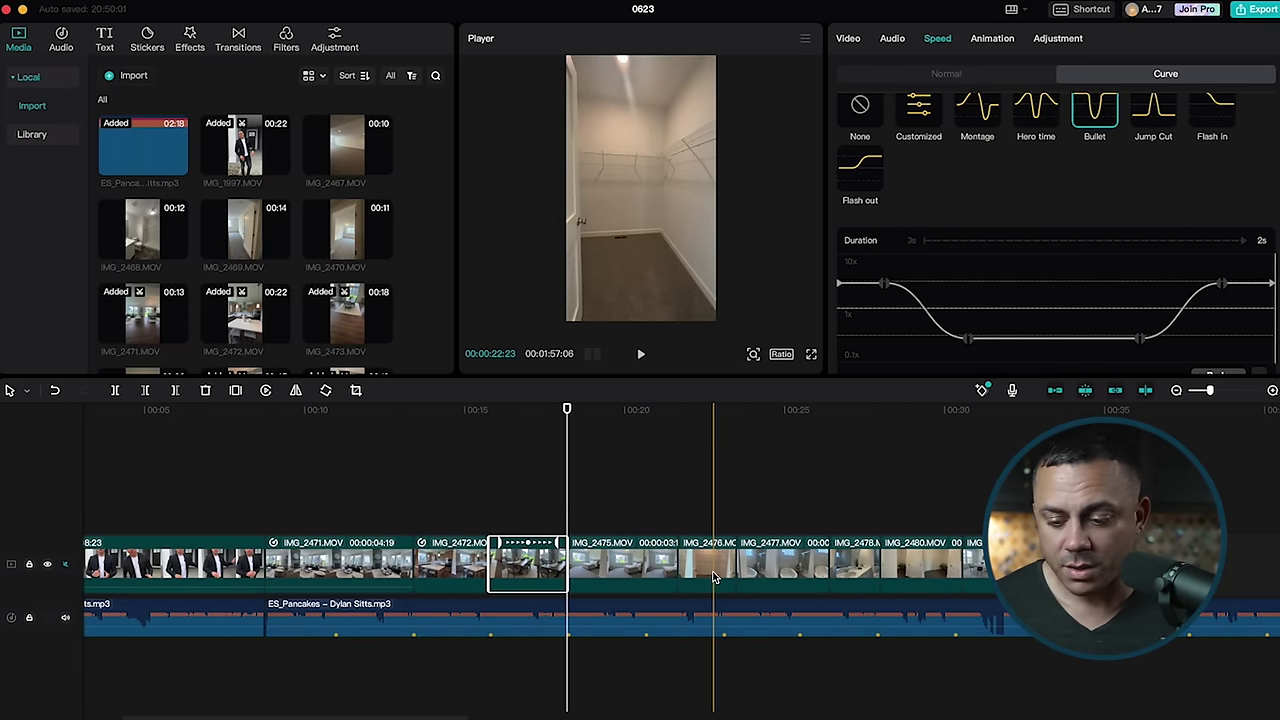
left_click(645, 565)
left_click(1094, 125)
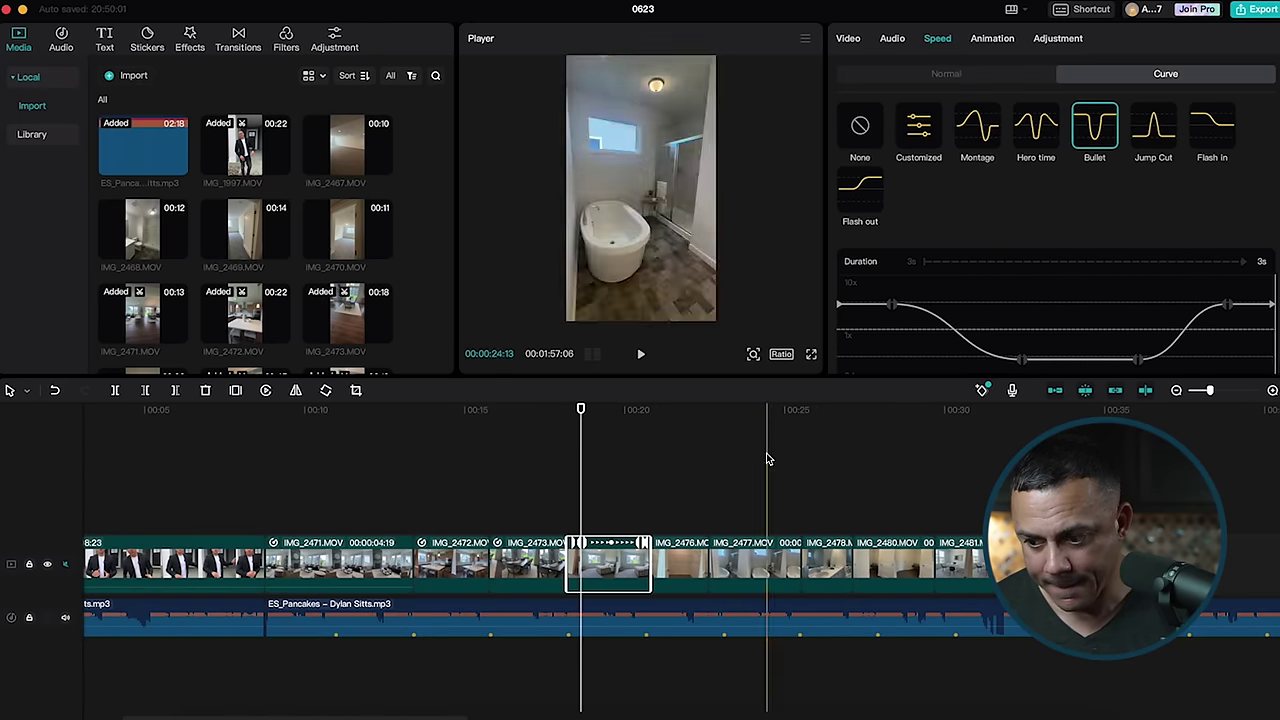
key("super+z")
key("super+z")
- Set IMG_2476.MOV to a constant speed of 0.5x and trim the clip to the sixth beat marker
left_click(555, 427)
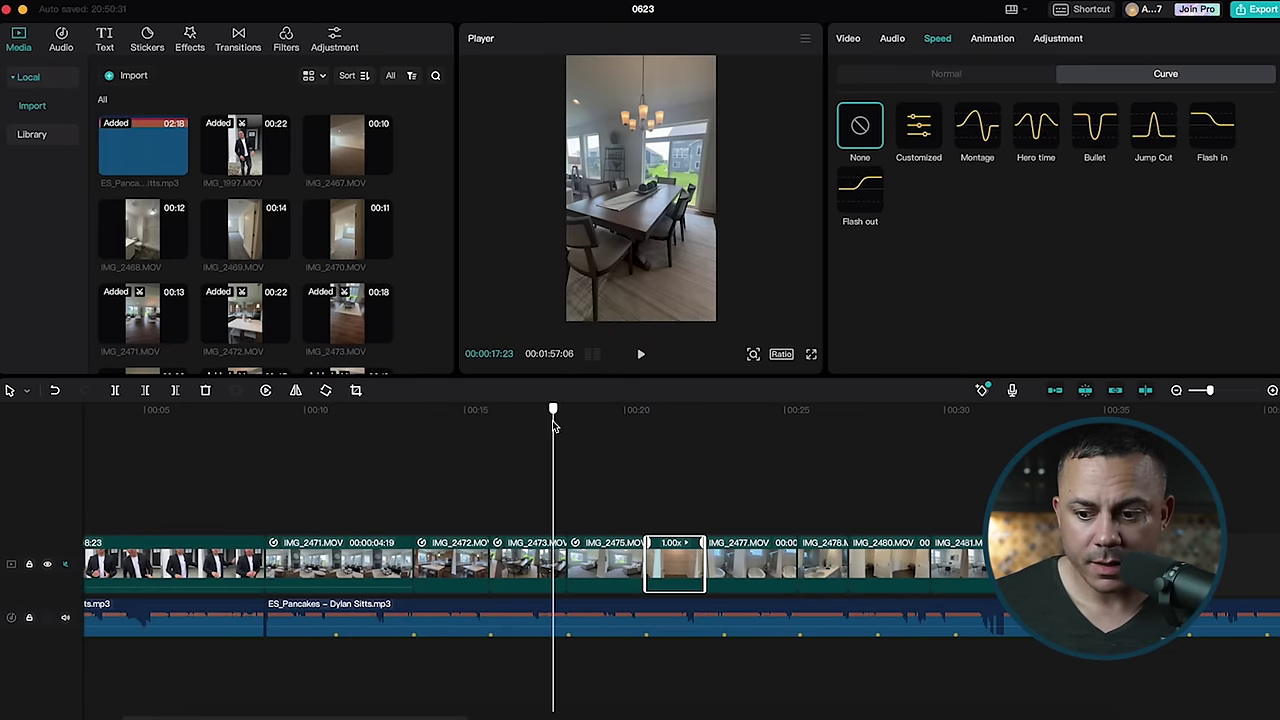
left_click_drag(556, 427, 667, 412)
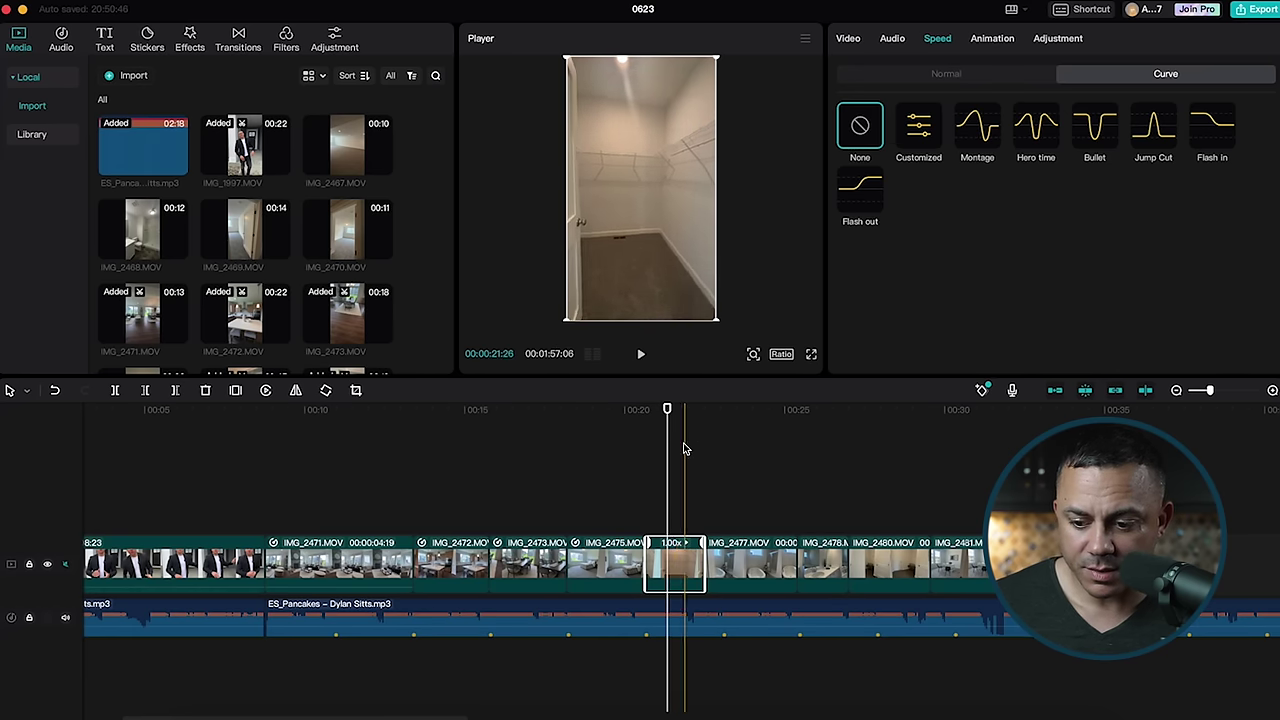
left_click_drag(668, 411, 740, 412)
left_click_drag(738, 412, 810, 418)
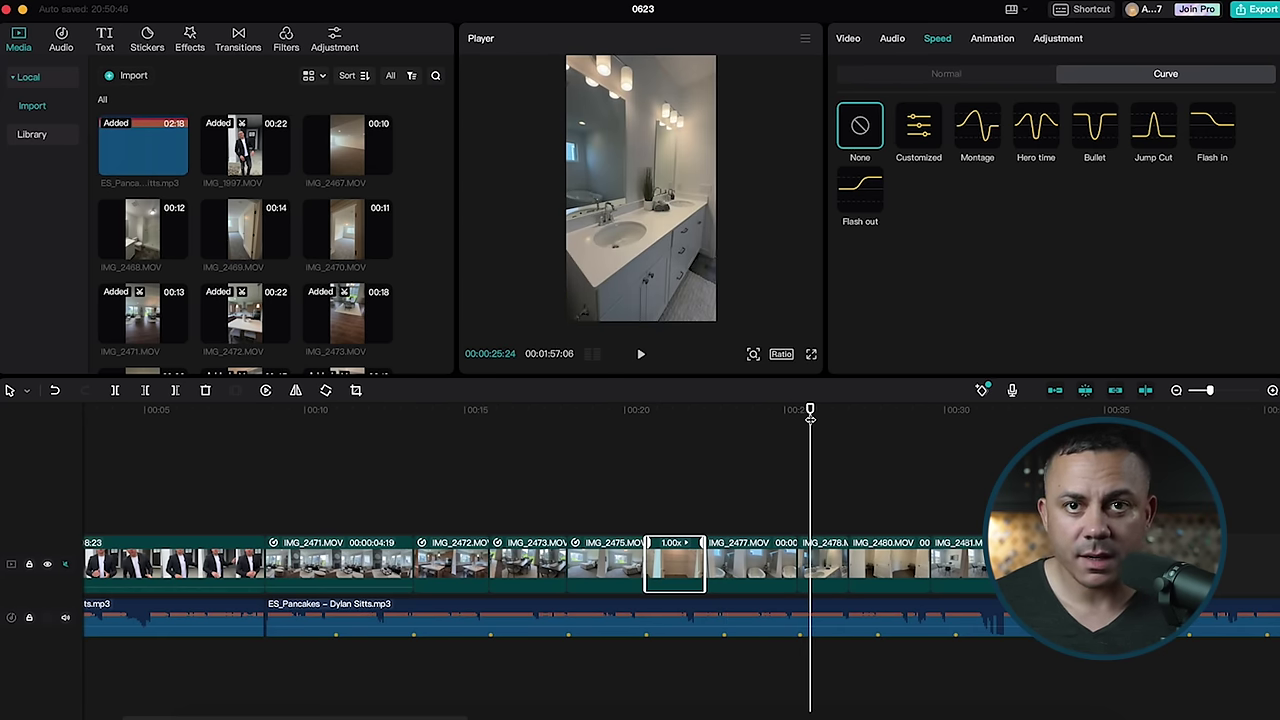
left_click_drag(810, 418, 683, 420)
left_click(674, 571)
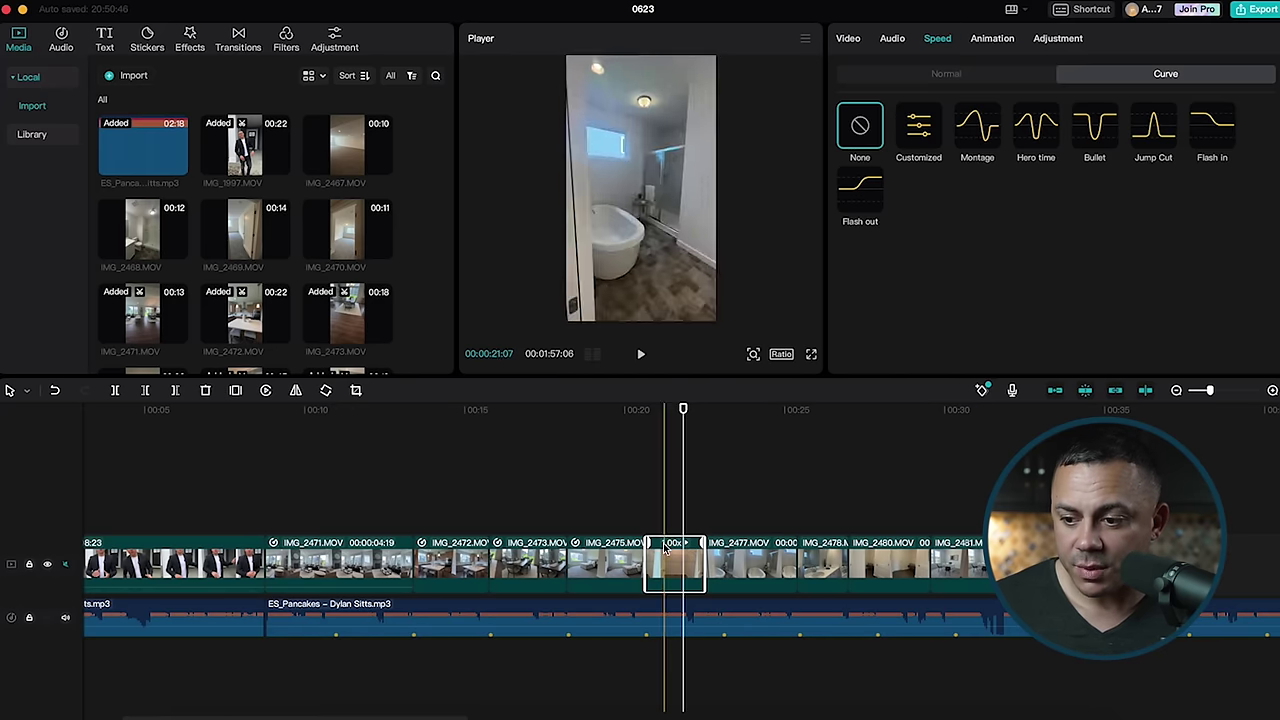
left_click(946, 74)
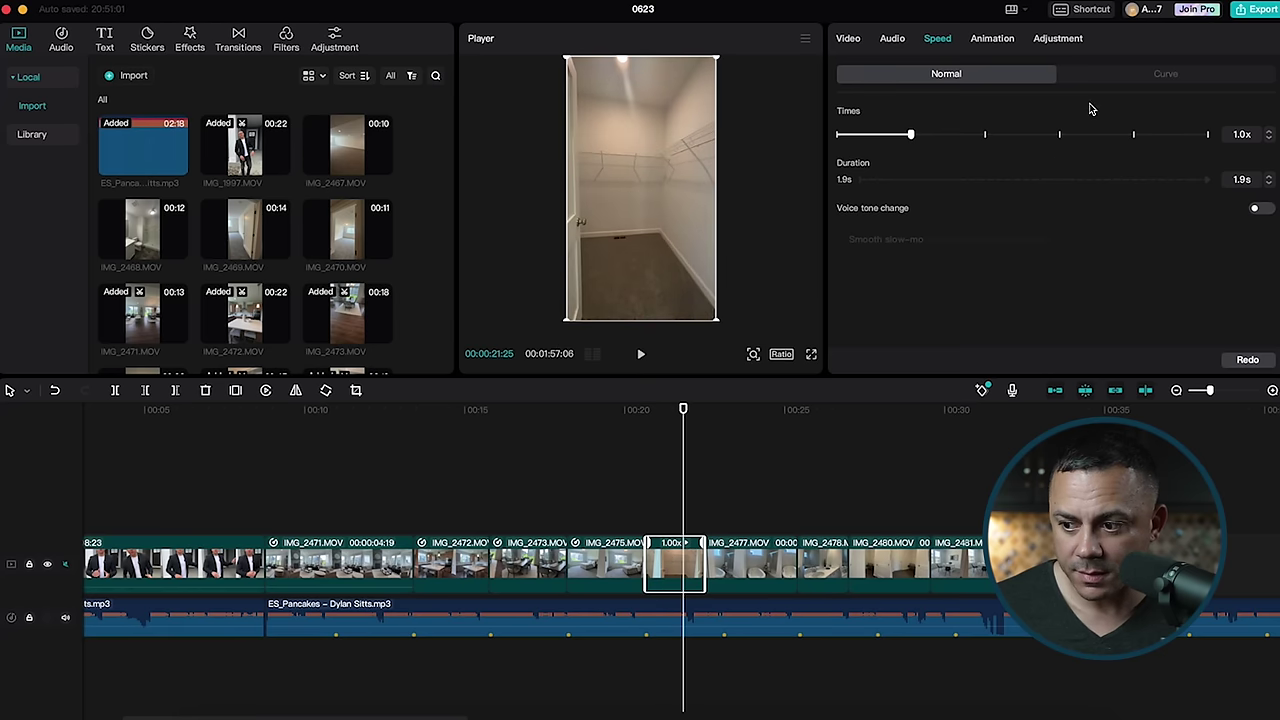
left_click(1093, 73)
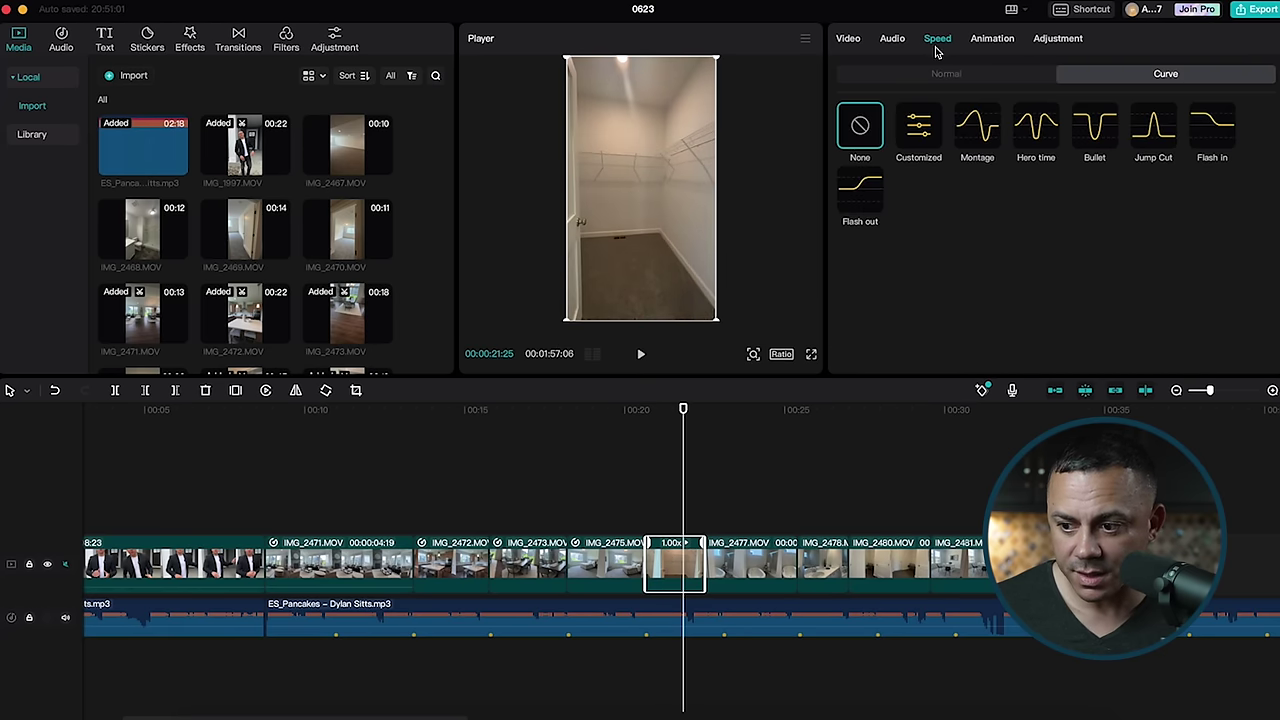
left_click(936, 76)
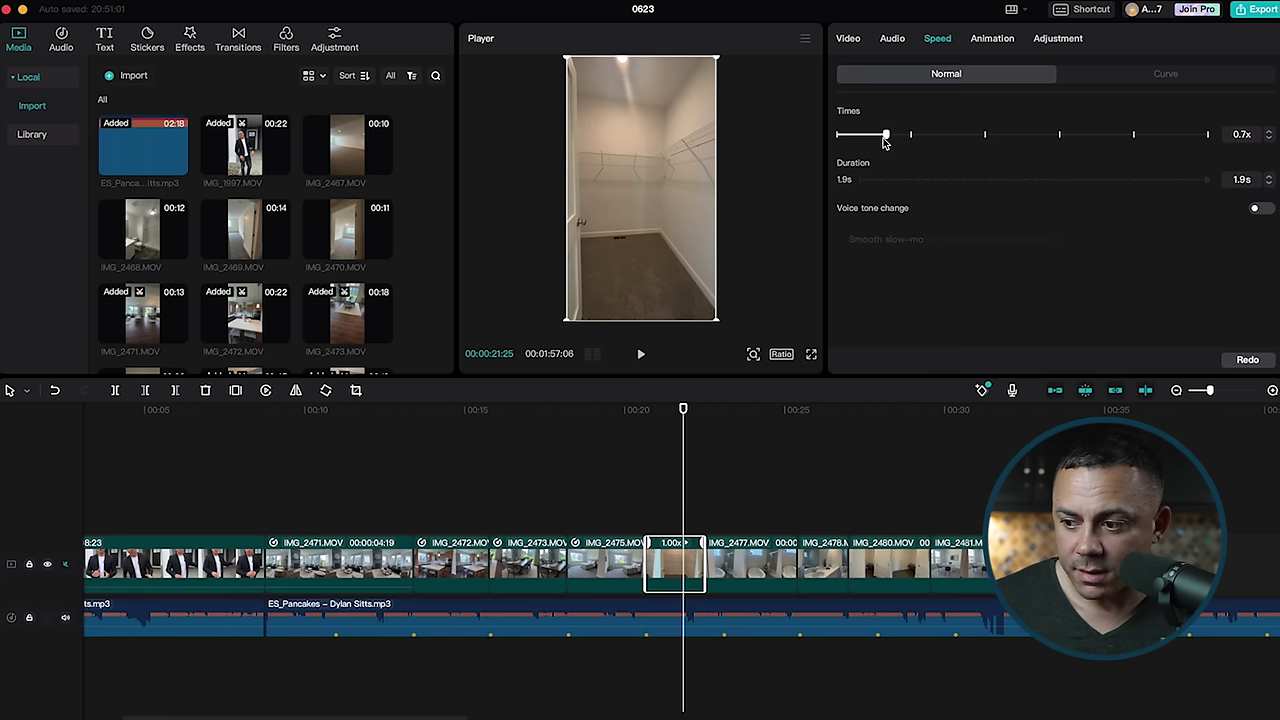
left_click(1270, 133)
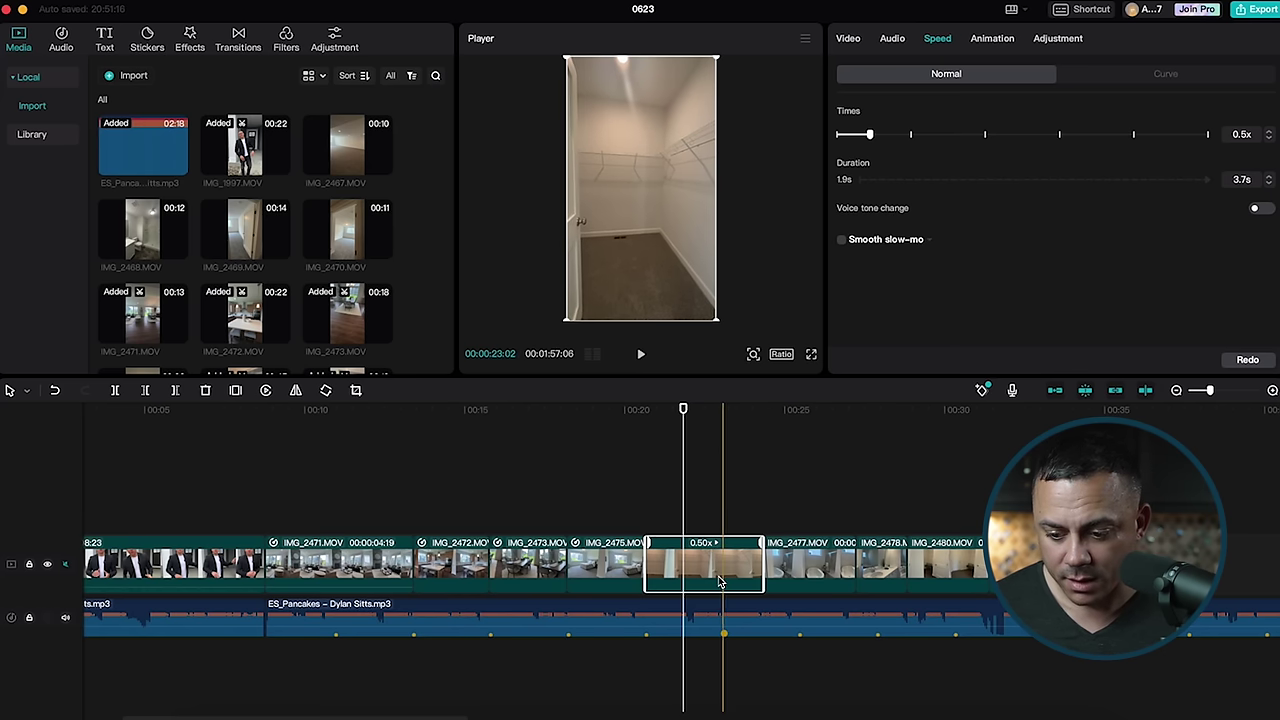
left_click_drag(760, 567, 722, 567)
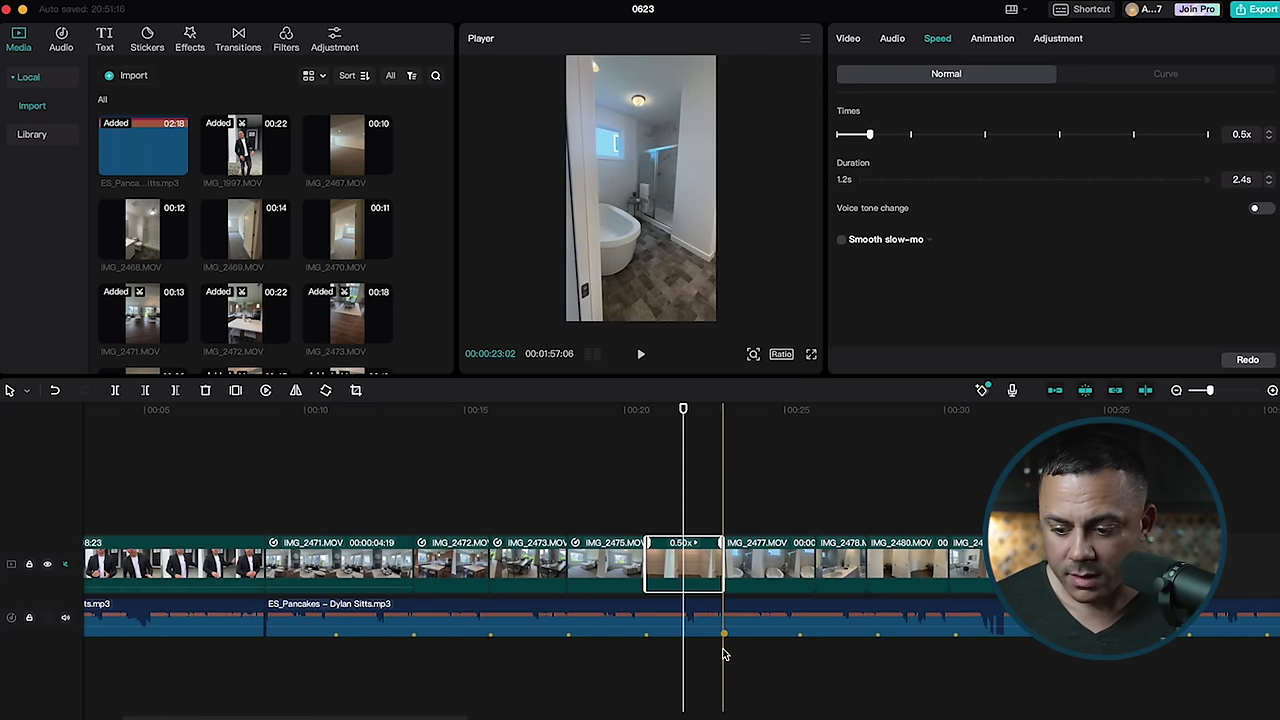
- Set IMG_2477.MOV to a constant speed of 0.5x and trim the clip to the seventh beat marker
left_click(686, 424)
left_click_drag(686, 424, 746, 427)
left_click(768, 565)
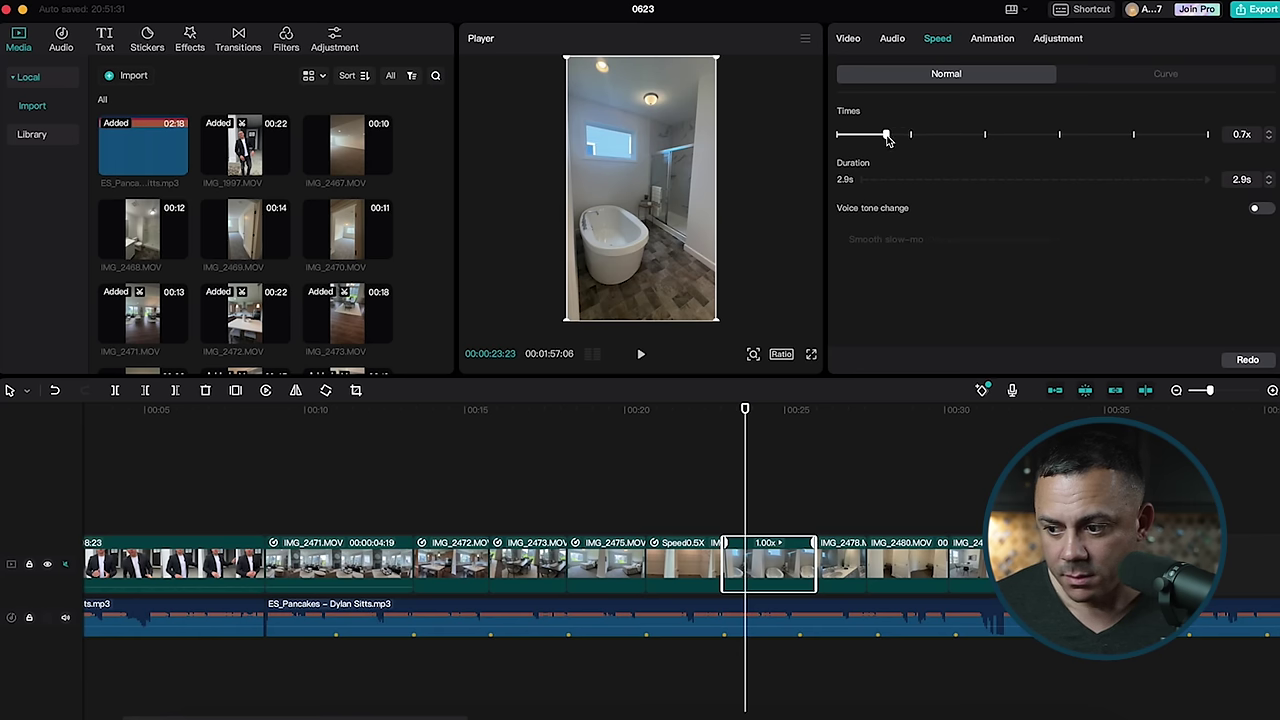
left_click_drag(873, 140, 872, 139)
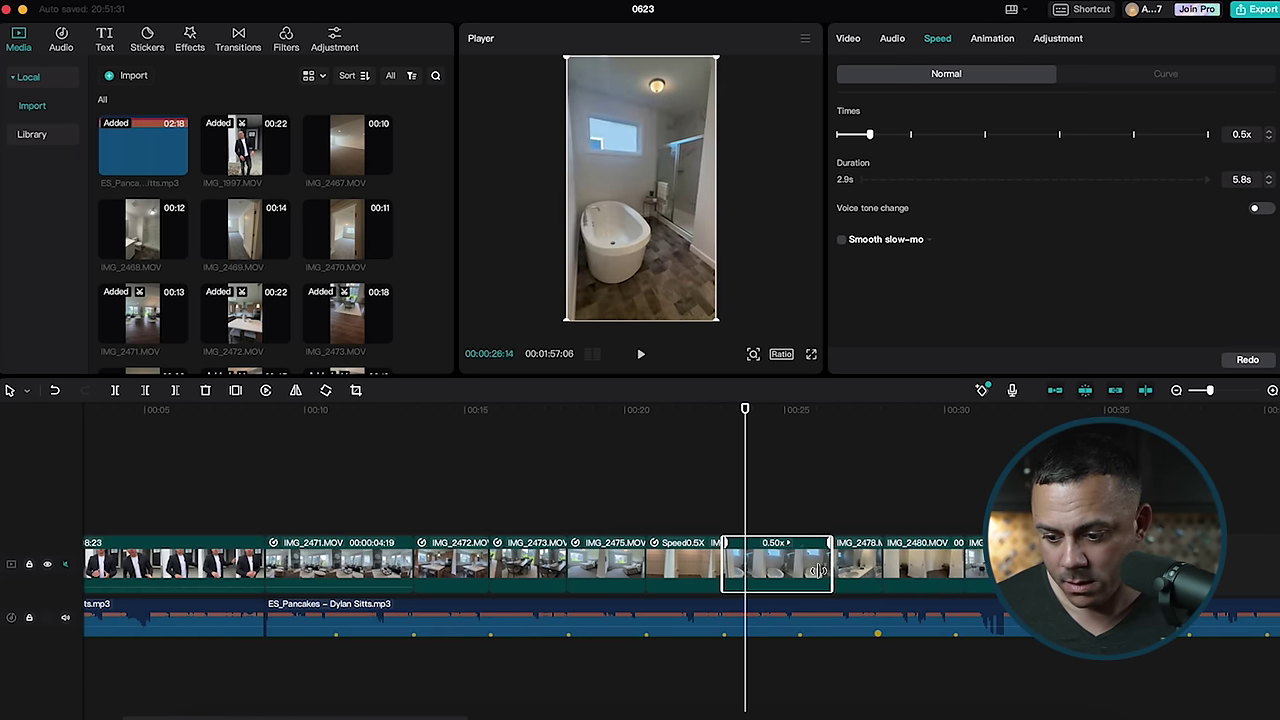
- Apply the Flash out speed curve to IMG_2478.MOV and lower its starting and first inner points to about 0.53x
left_click_drag(746, 413, 831, 411)
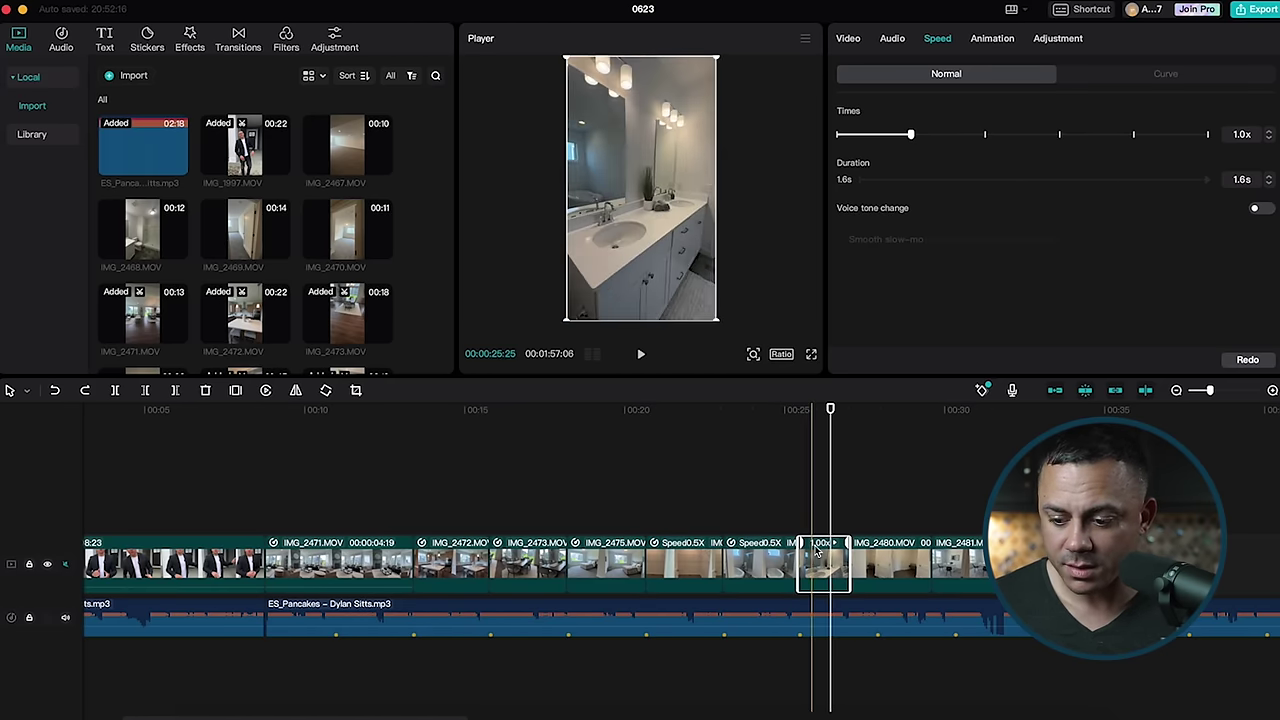
left_click(1160, 75)
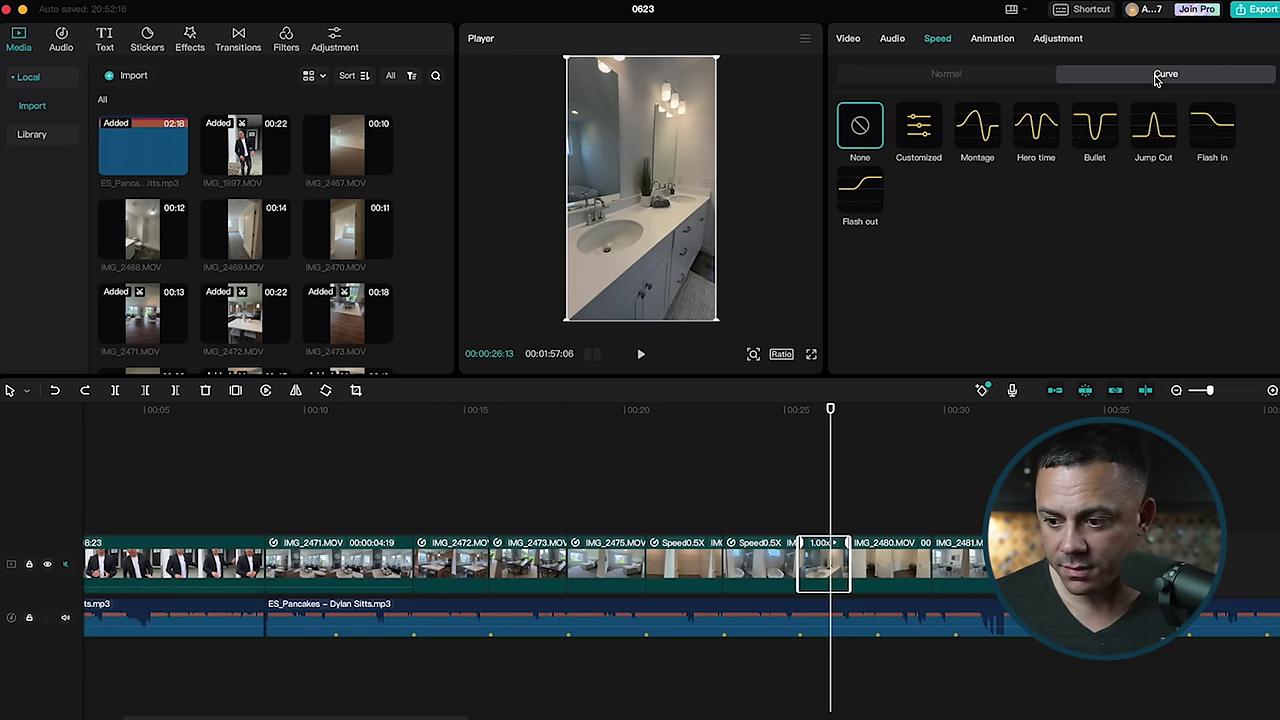
left_click(855, 207)
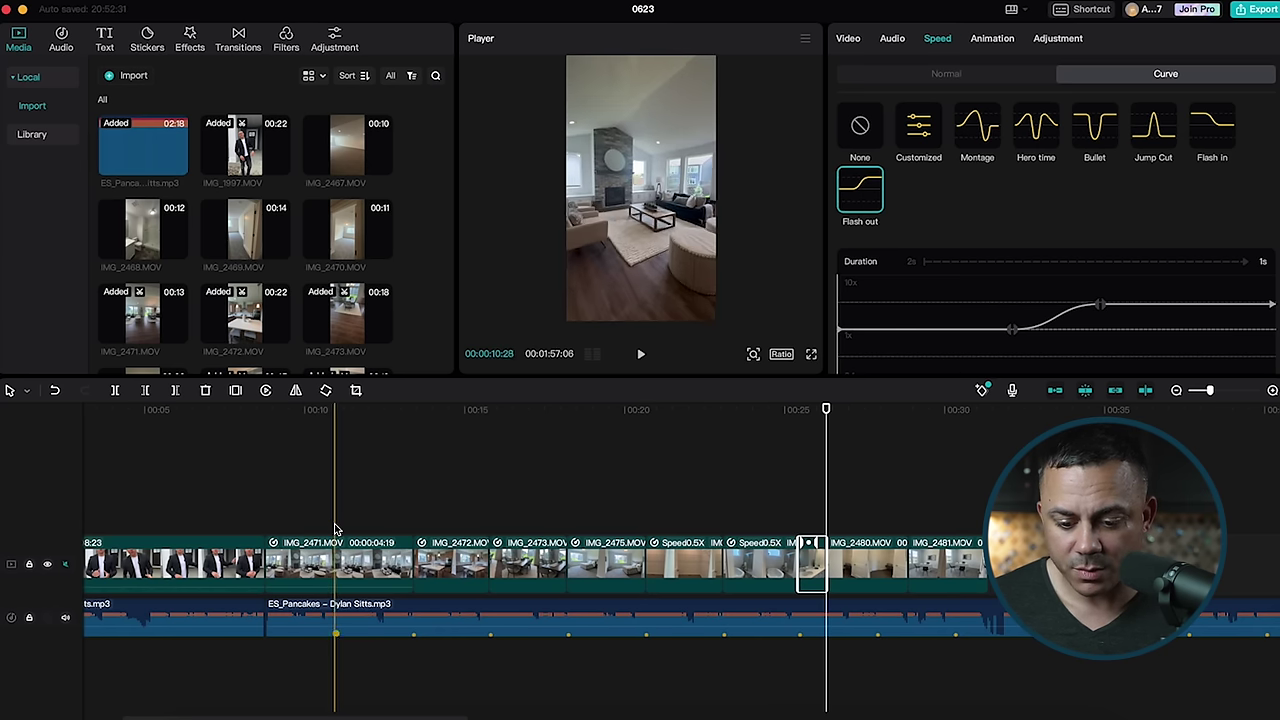
left_click(843, 337)
left_click_drag(843, 337, 843, 356)
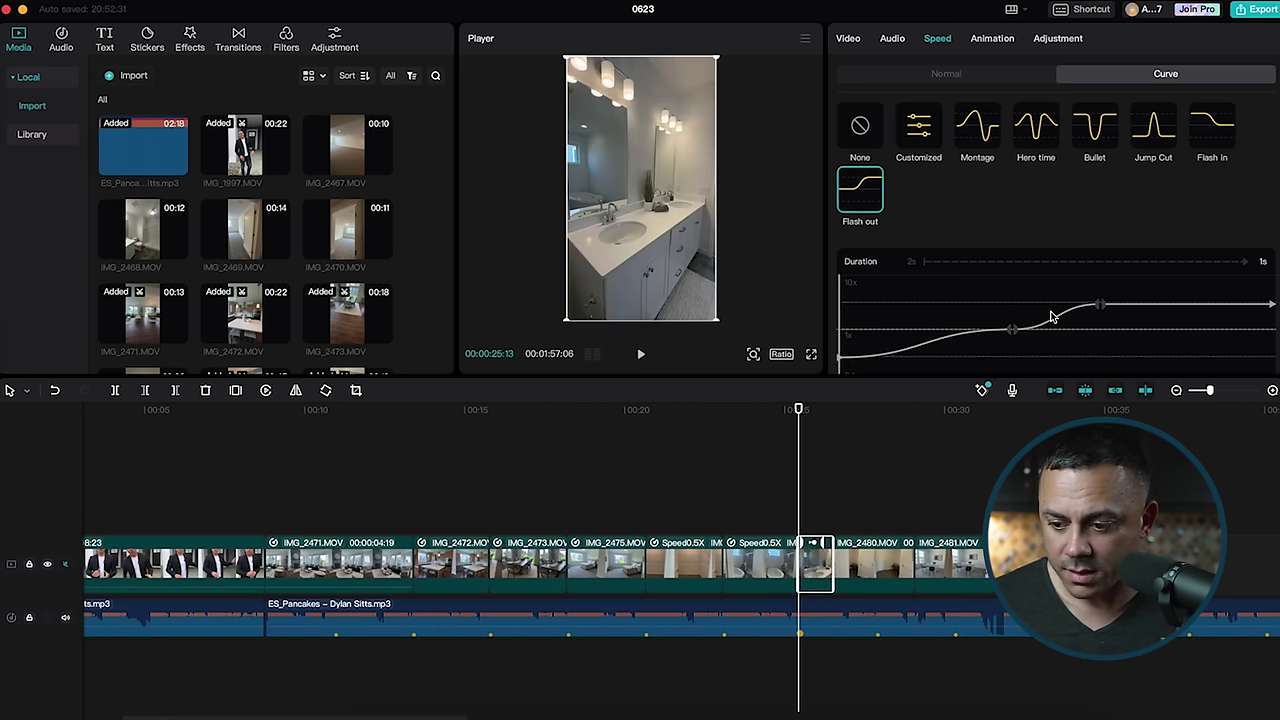
left_click_drag(1012, 335, 1017, 357)
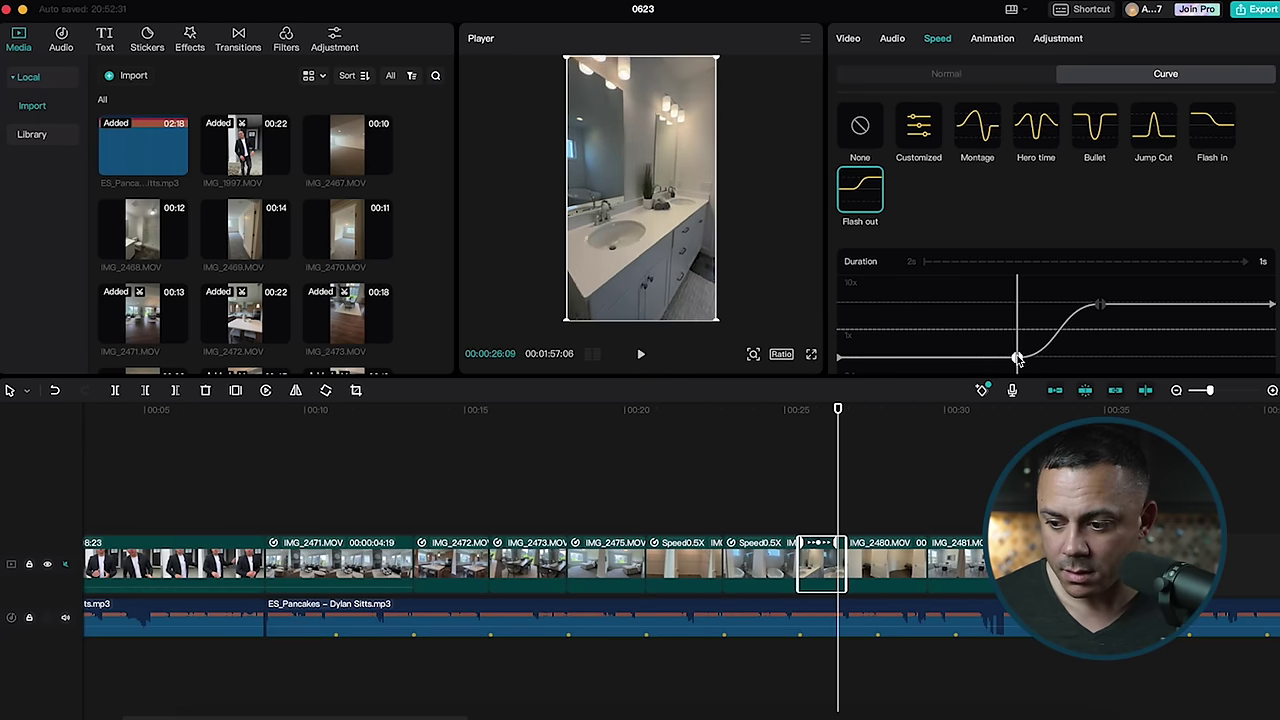
- Shift both inner points of IMG_2478.MOV's Flash out curve progressively later to lengthen the slow section
left_click_drag(1103, 306, 1137, 304)
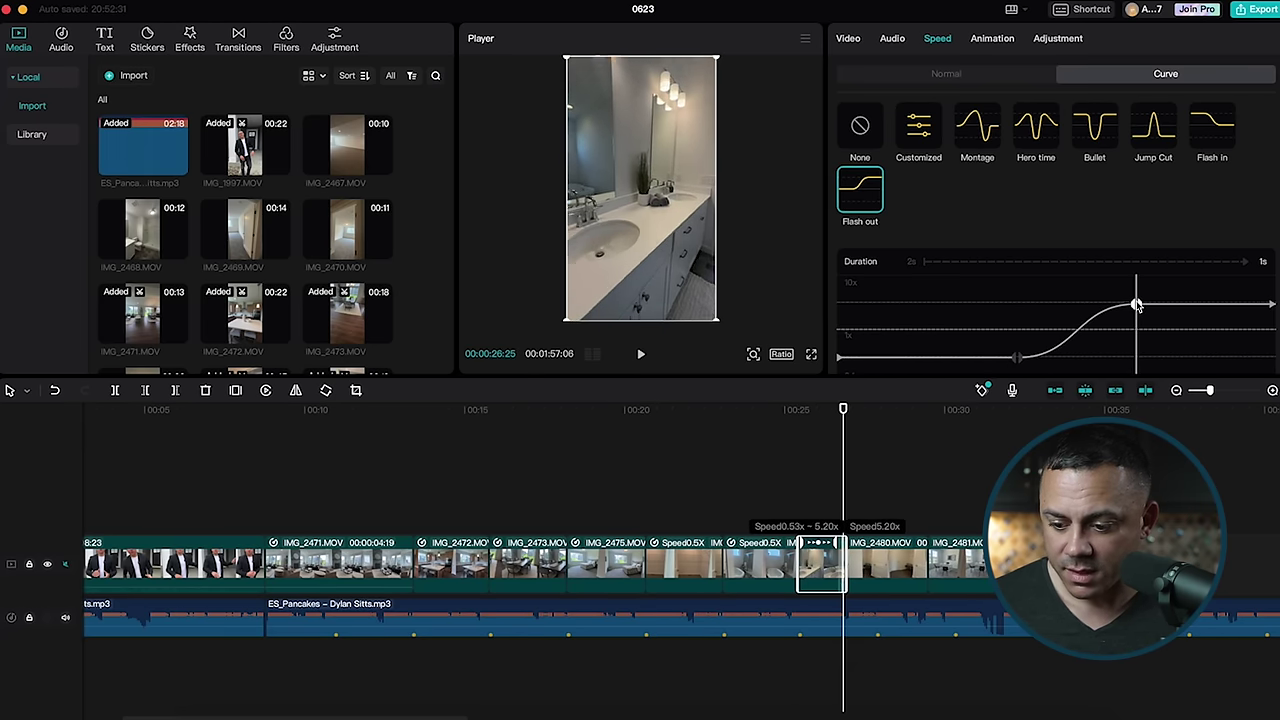
left_click_drag(1018, 360, 1080, 357)
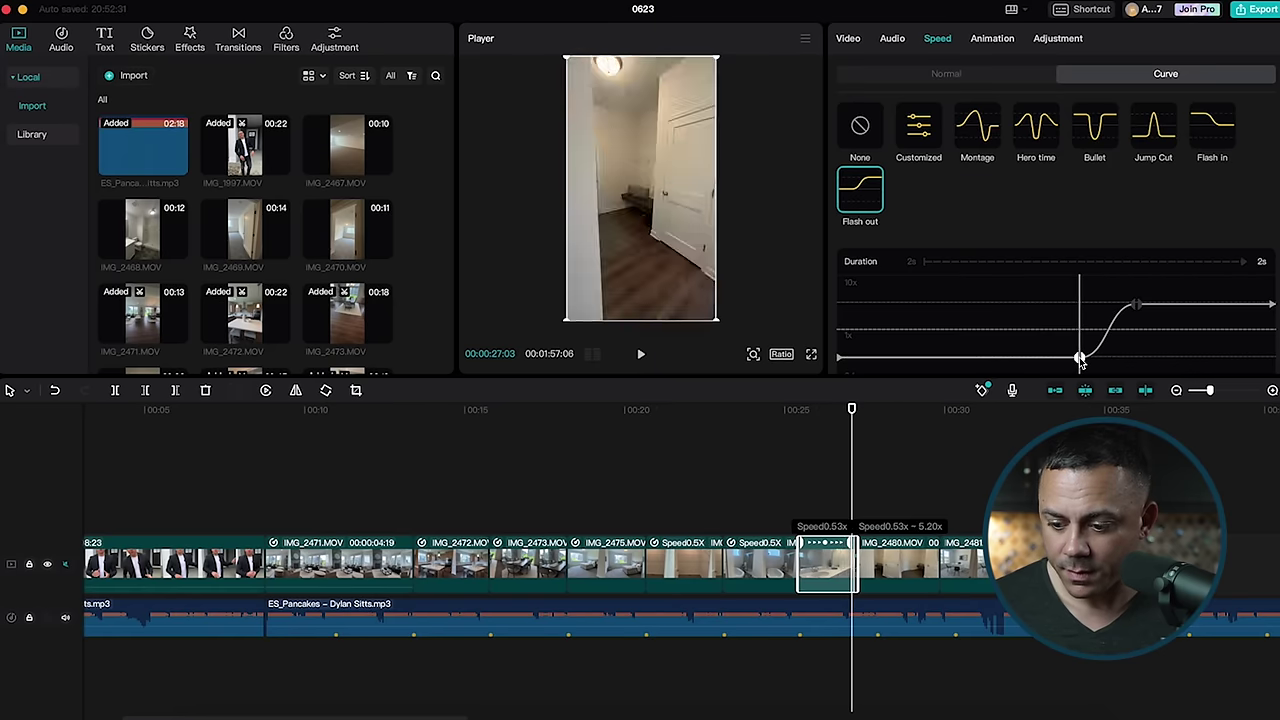
left_click_drag(1137, 305, 1172, 304)
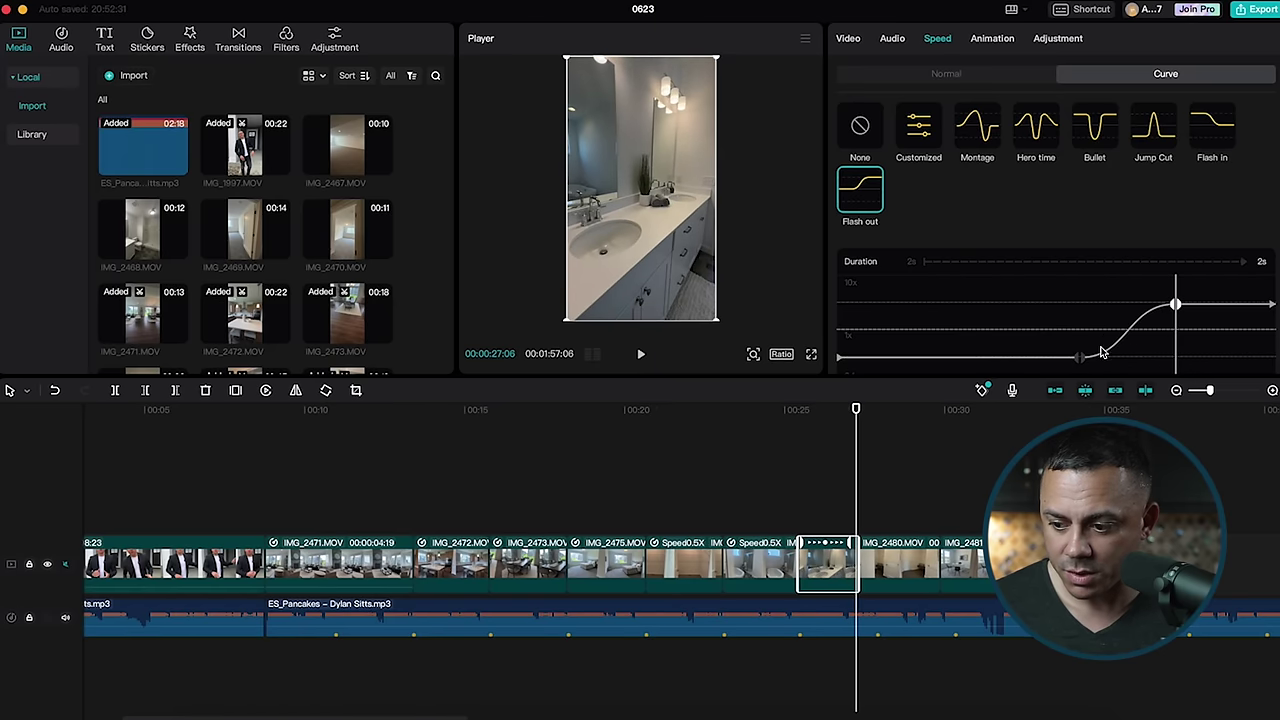
left_click_drag(1081, 358, 1110, 358)
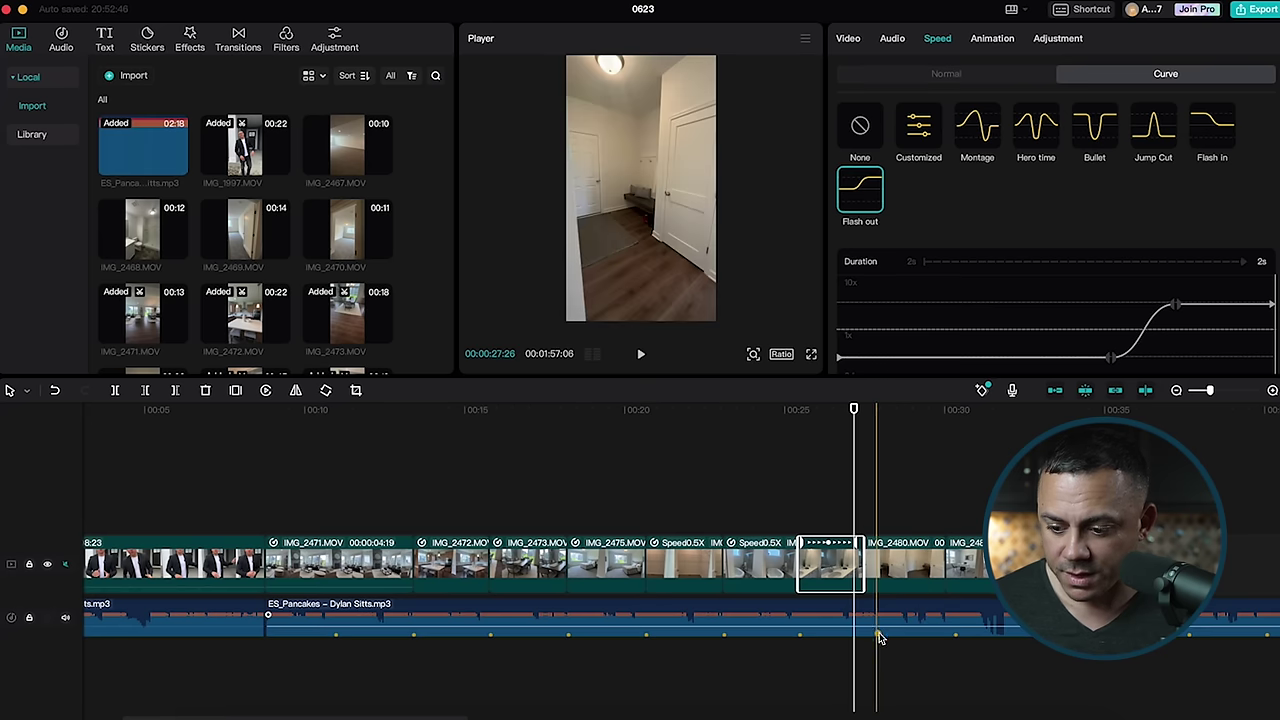
left_click(1177, 305)
left_click_drag(1177, 305, 1212, 304)
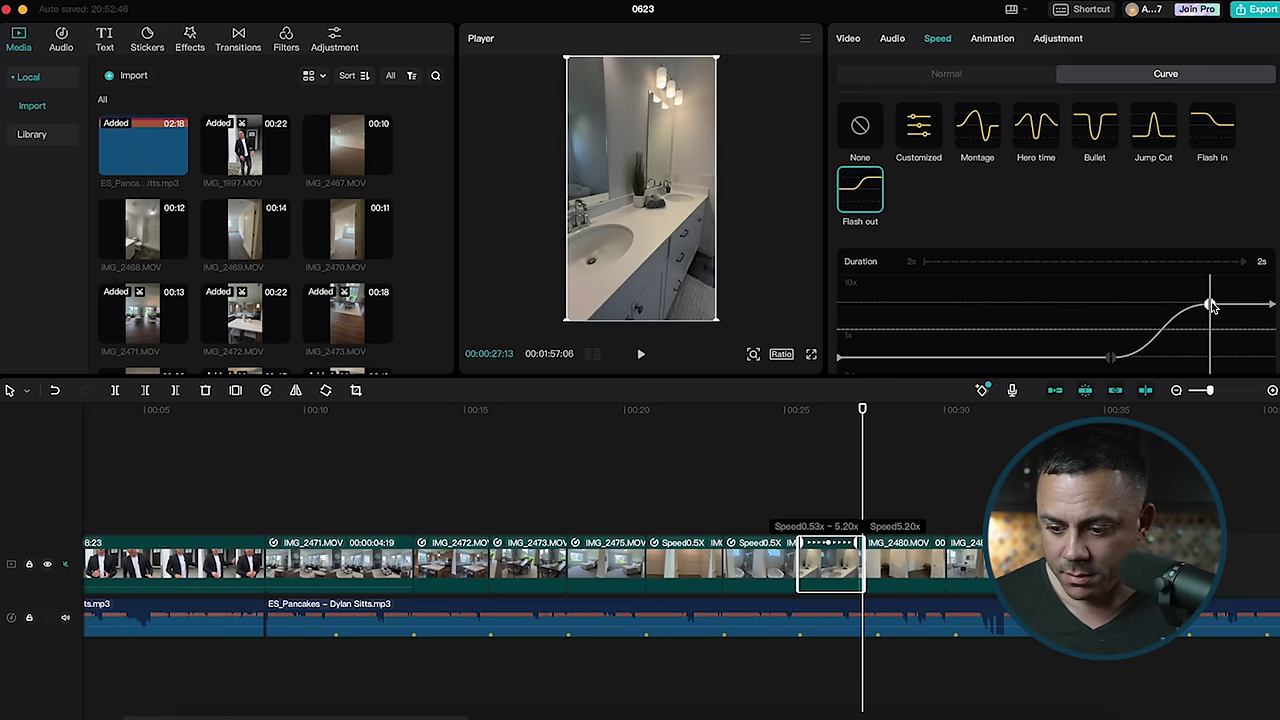
left_click_drag(1110, 365, 1147, 368)
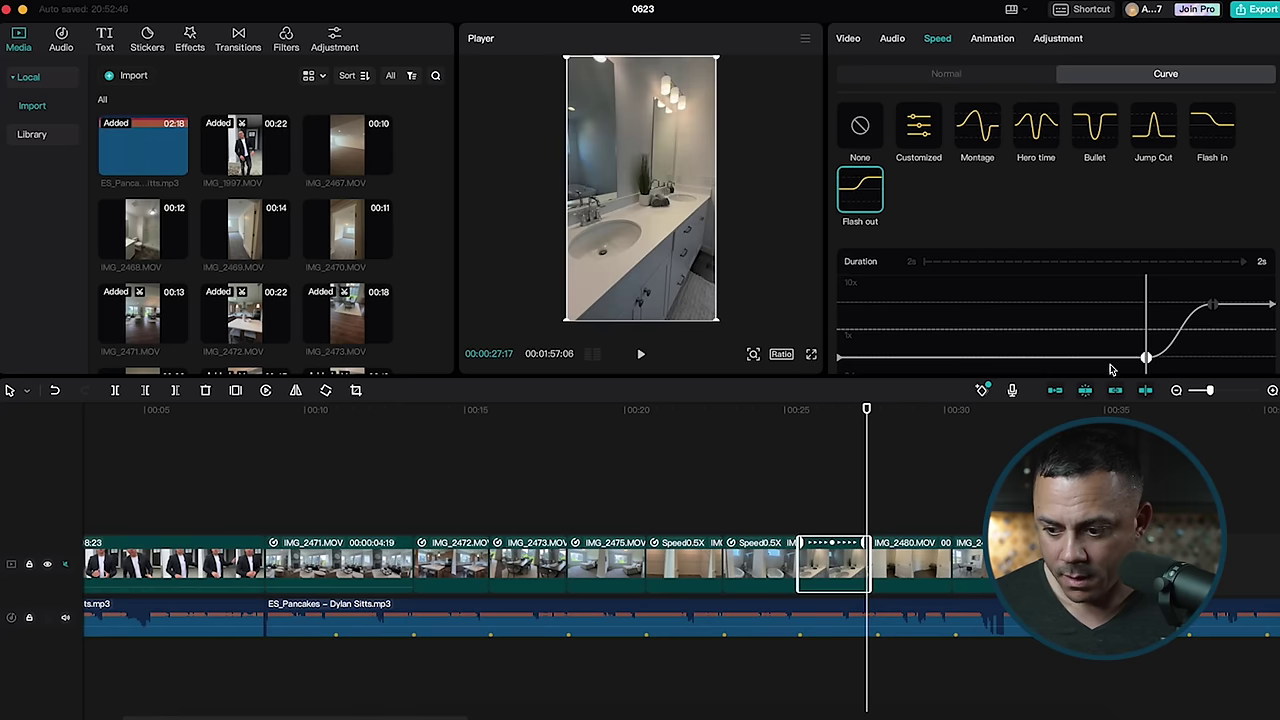
- Lower the starting point and first inner point of IMG_2478.MOV's speed curve further to slow its opening section
scroll(1067, 321, "down", 2)
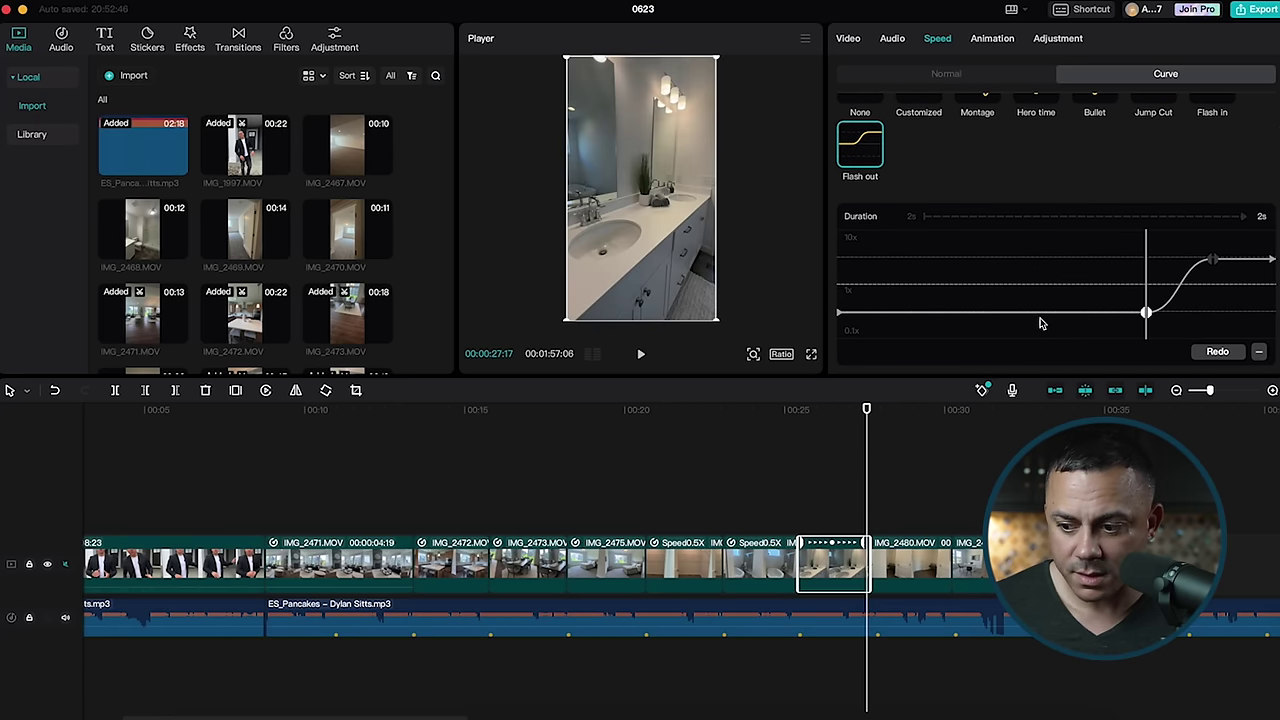
left_click(838, 320)
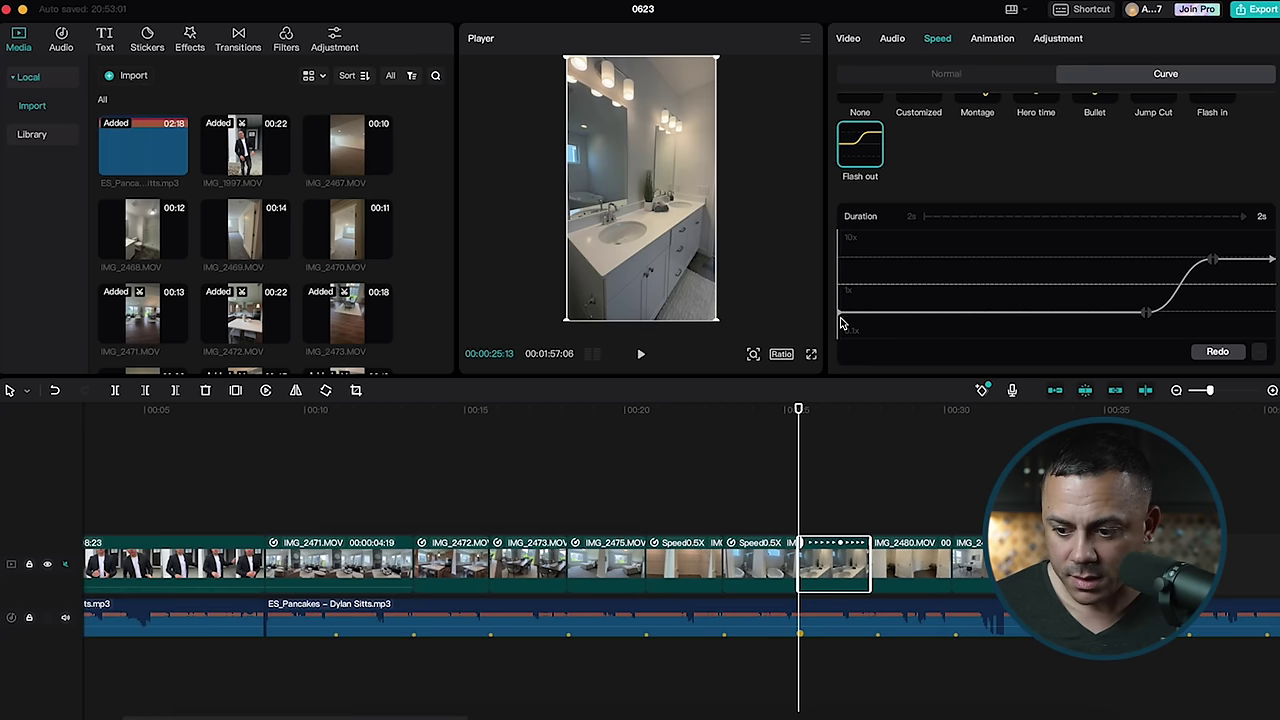
left_click_drag(840, 322, 842, 323)
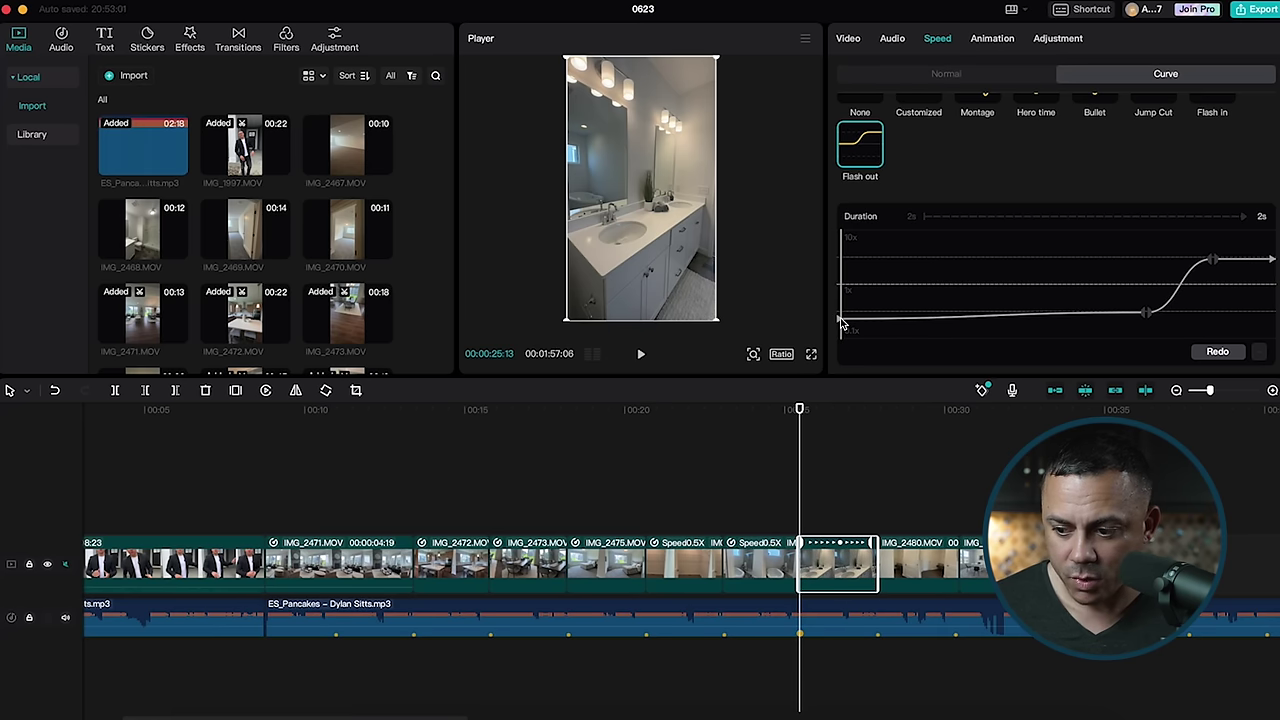
left_click(1147, 316)
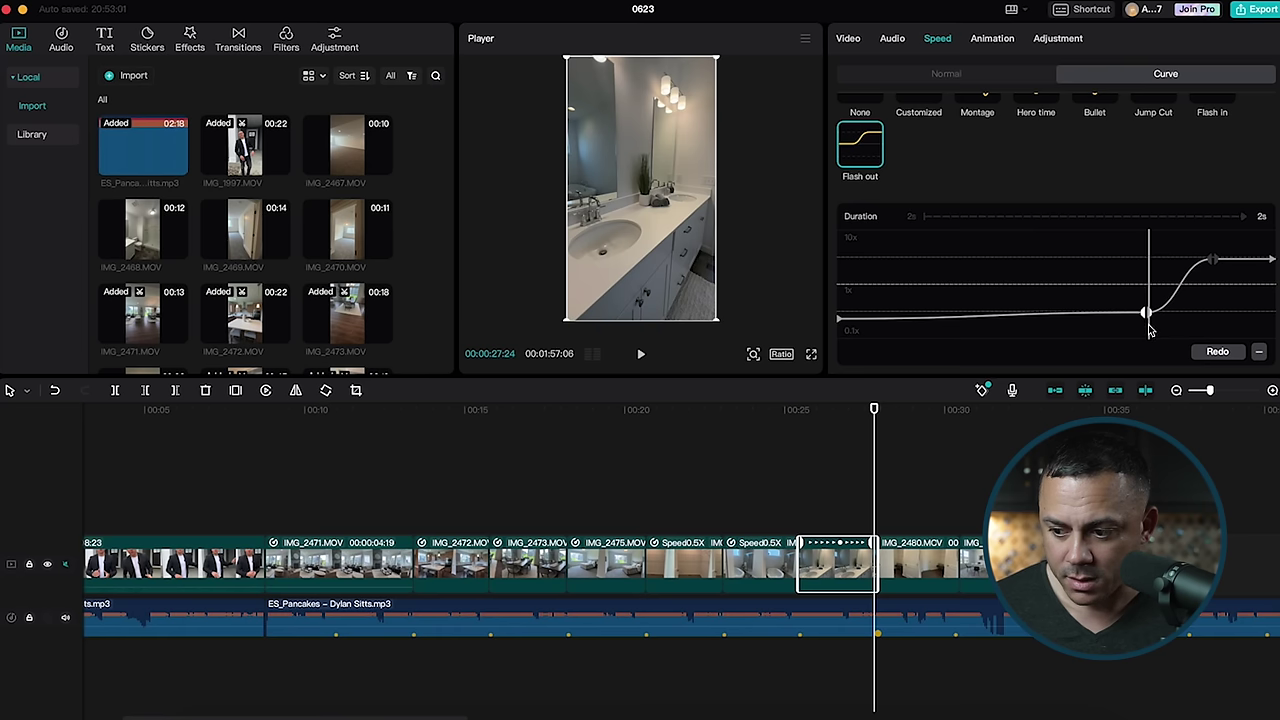
left_click_drag(1147, 320, 1146, 324)
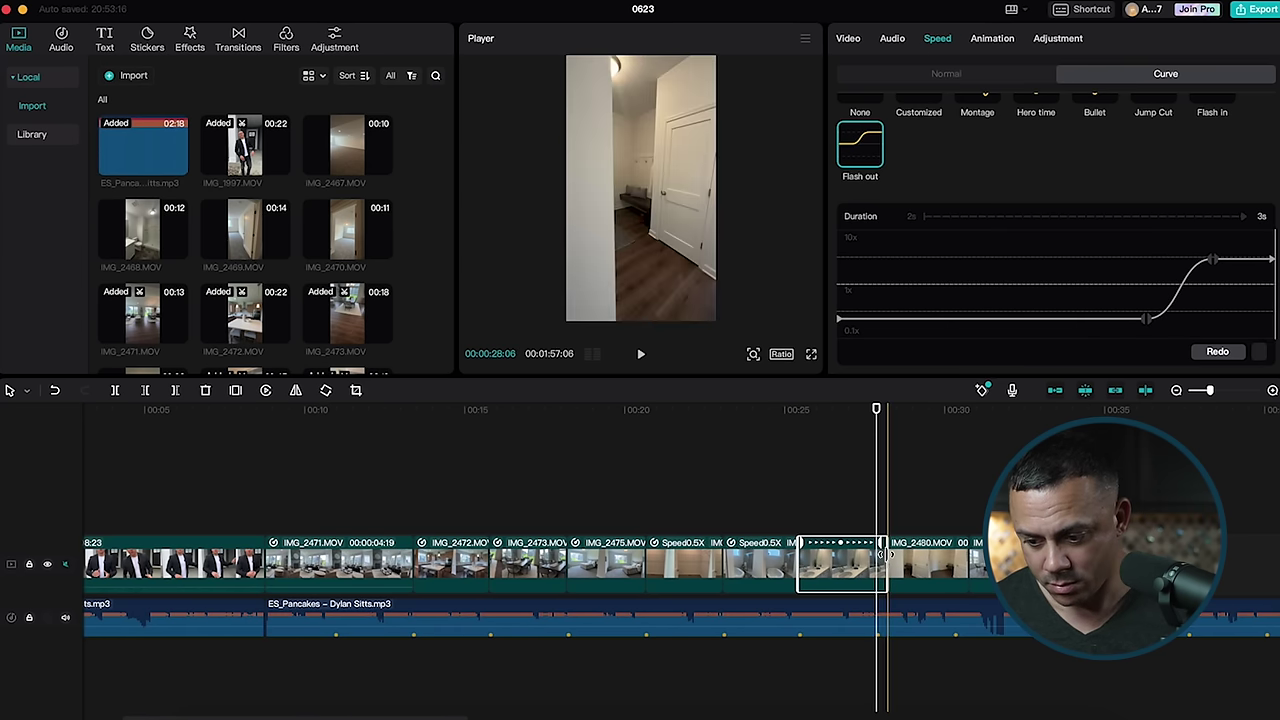
- Apply the Flash in speed curve to the last clip, IMG_2481.MOV, and move its first inner point earlier
left_click(956, 413)
scroll(956, 413, "up", 2)
left_click_drag(956, 413, 985, 412)
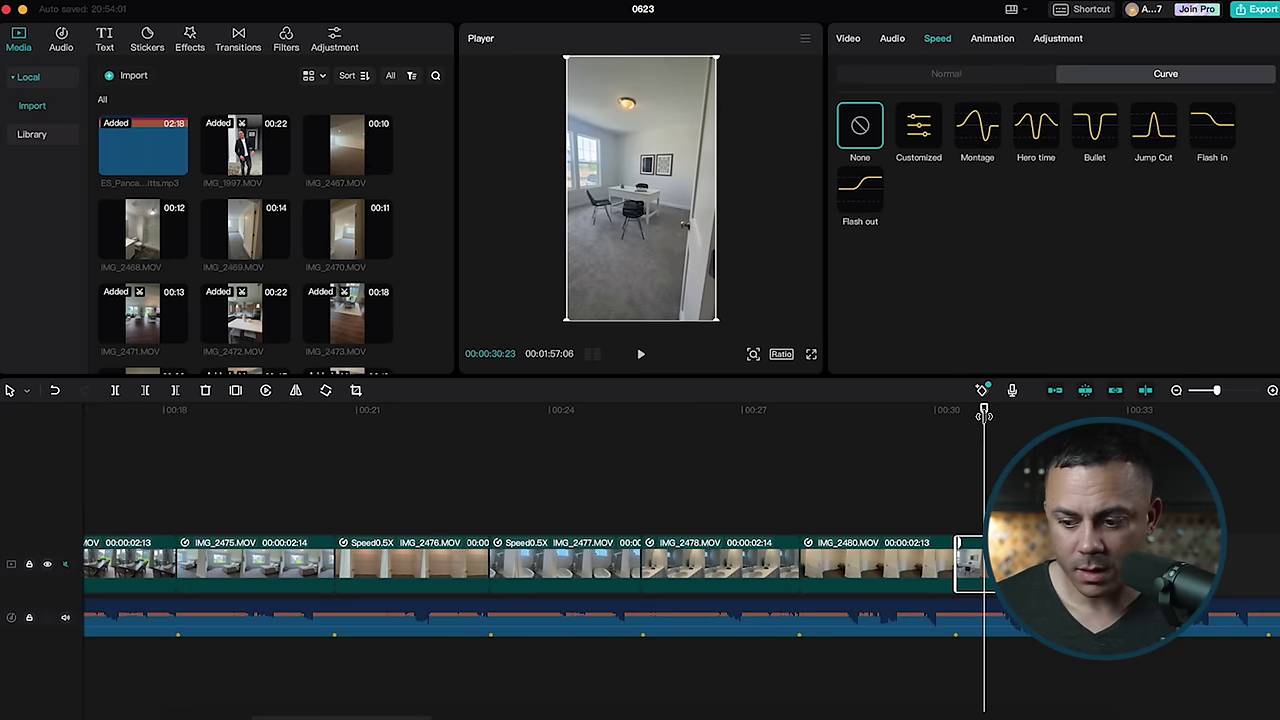
left_click(1215, 138)
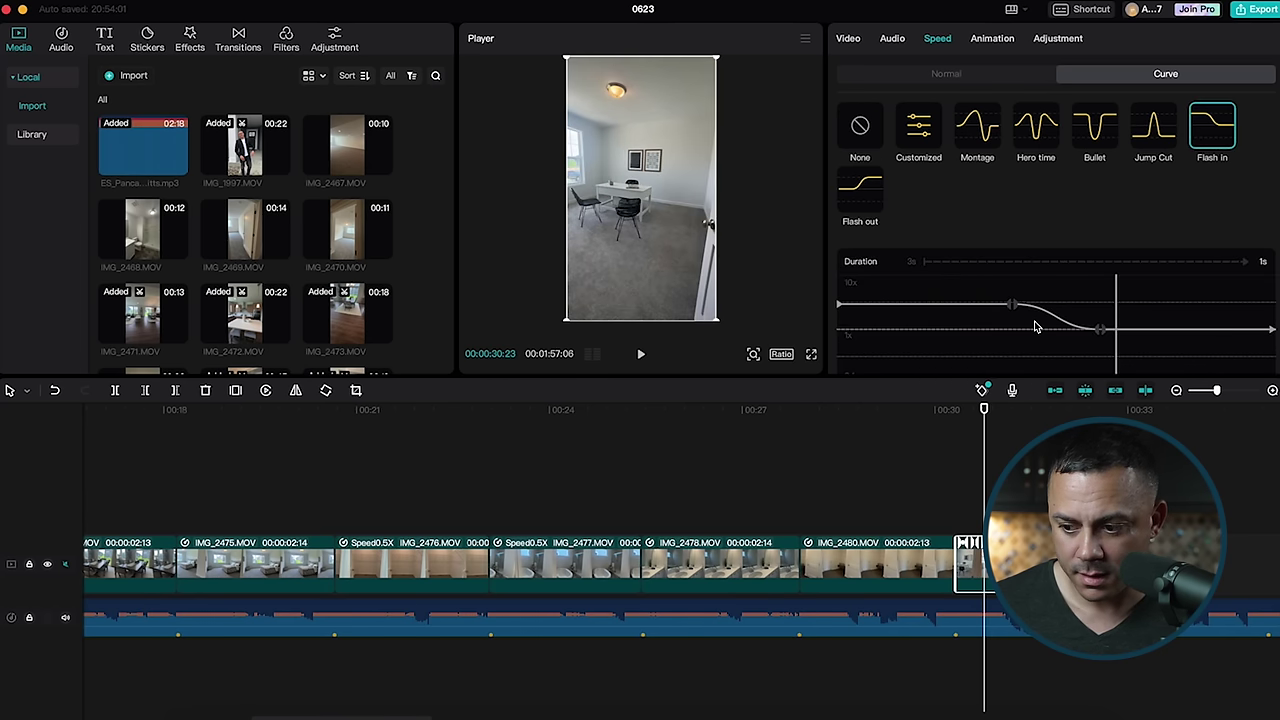
left_click_drag(1018, 313, 977, 312)
- Lower the second inner point and end point of IMG_2481.MOV's curve below 1x, and move that inner point earlier
mouse_move(1101, 330)
left_mouse_down()
mouse_move(1103, 362)
mouse_move(1096, 352)
left_mouse_up()
left_click(1097, 332)
left_click(1274, 337)
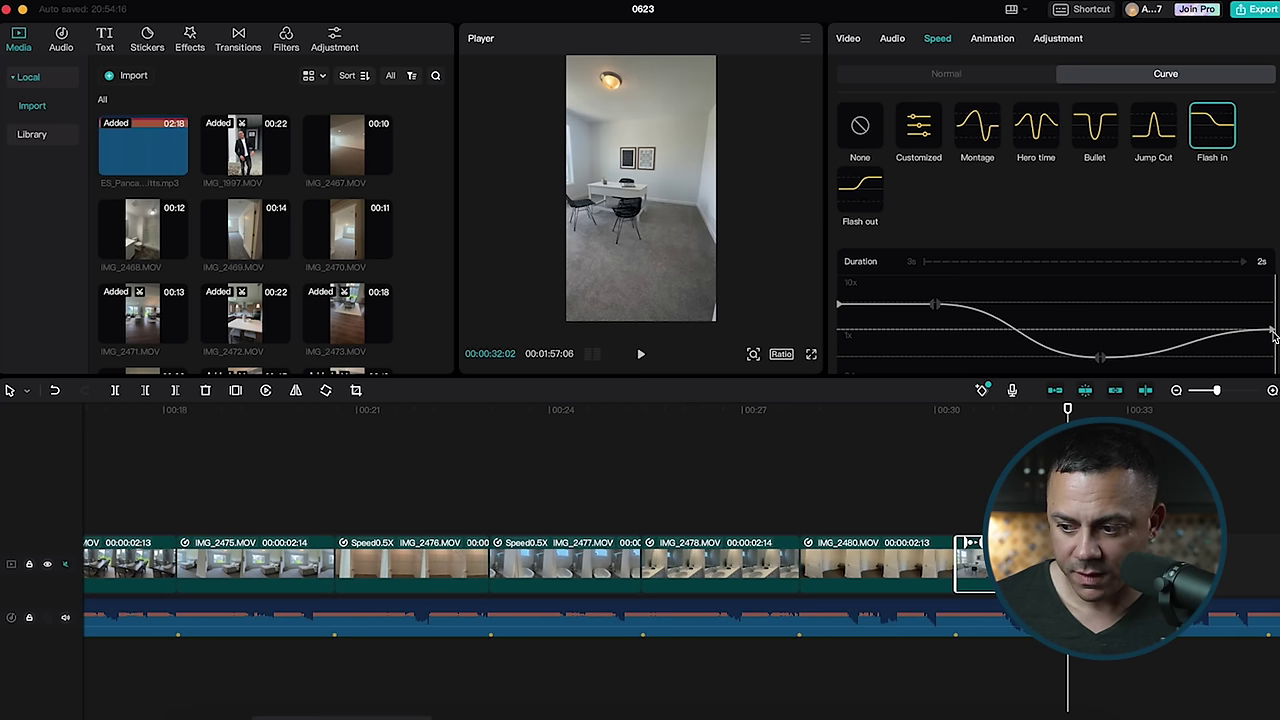
left_click(1100, 358)
left_click_drag(1100, 358, 1023, 358)
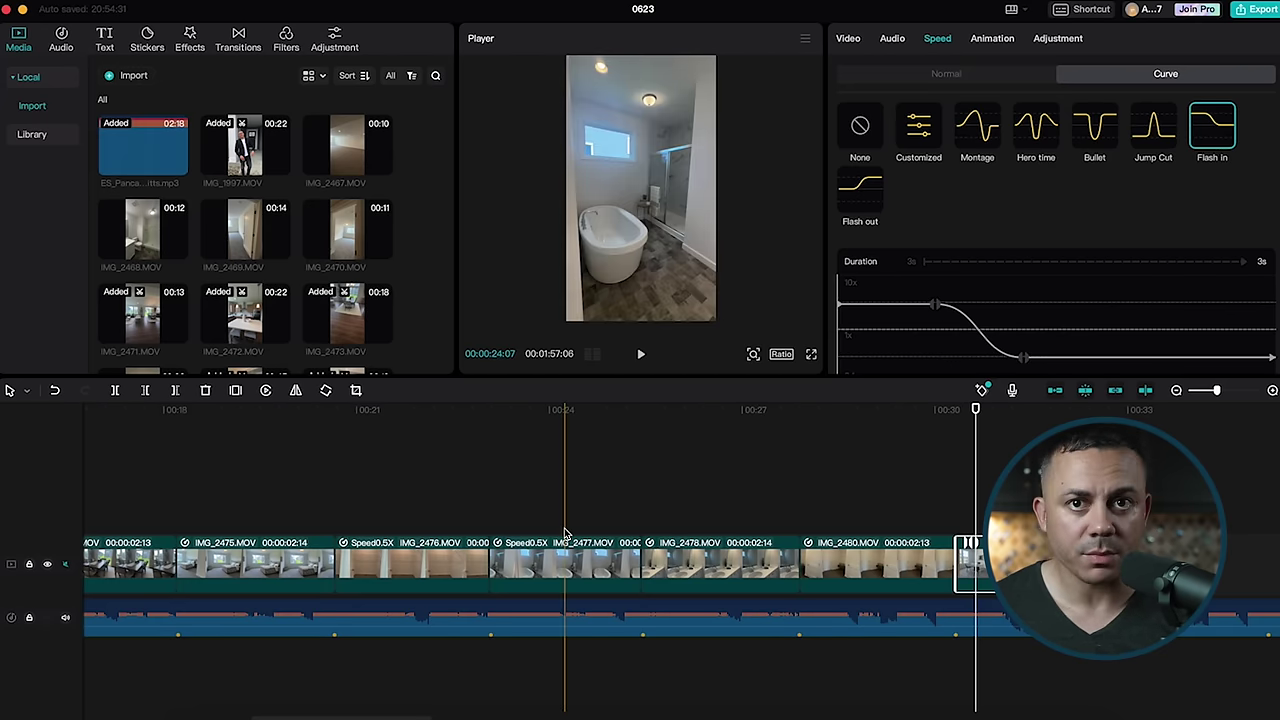
- Add the Pull in transition between IMG_1997.MOV and IMG_2471.MOV and play the cut back
scroll(565, 535, "down", 5)
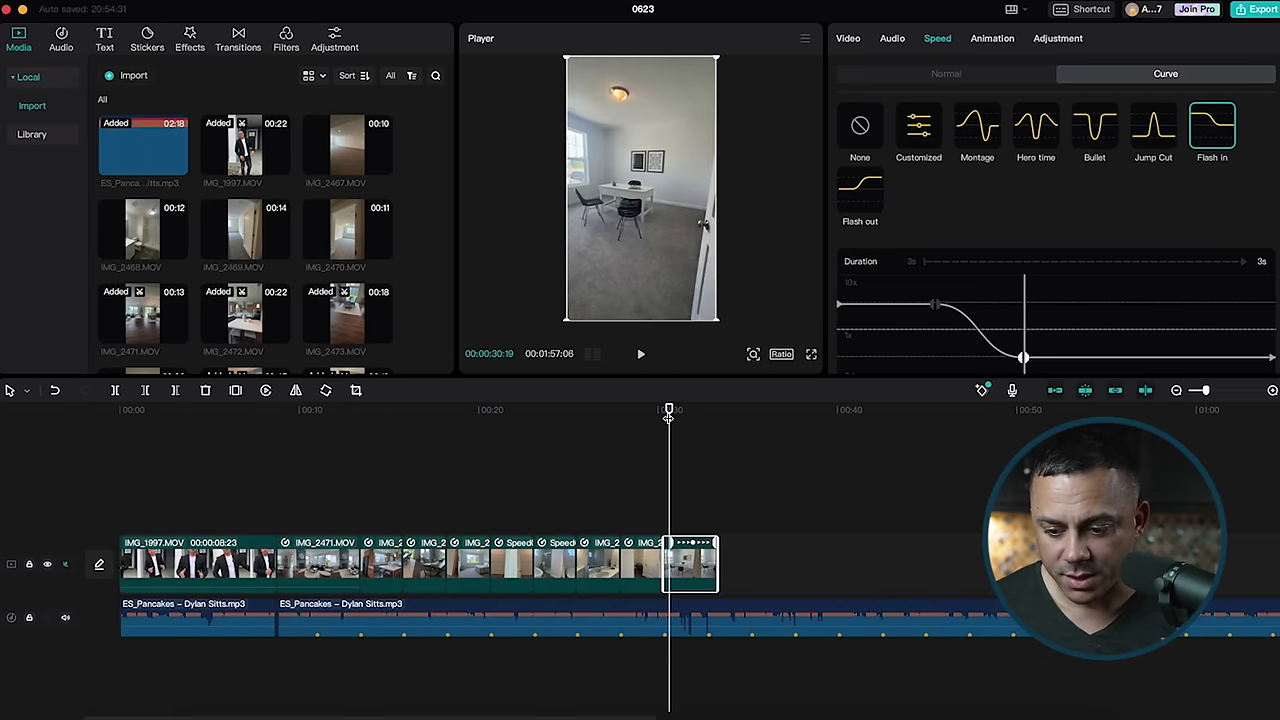
left_click_drag(668, 415, 281, 401)
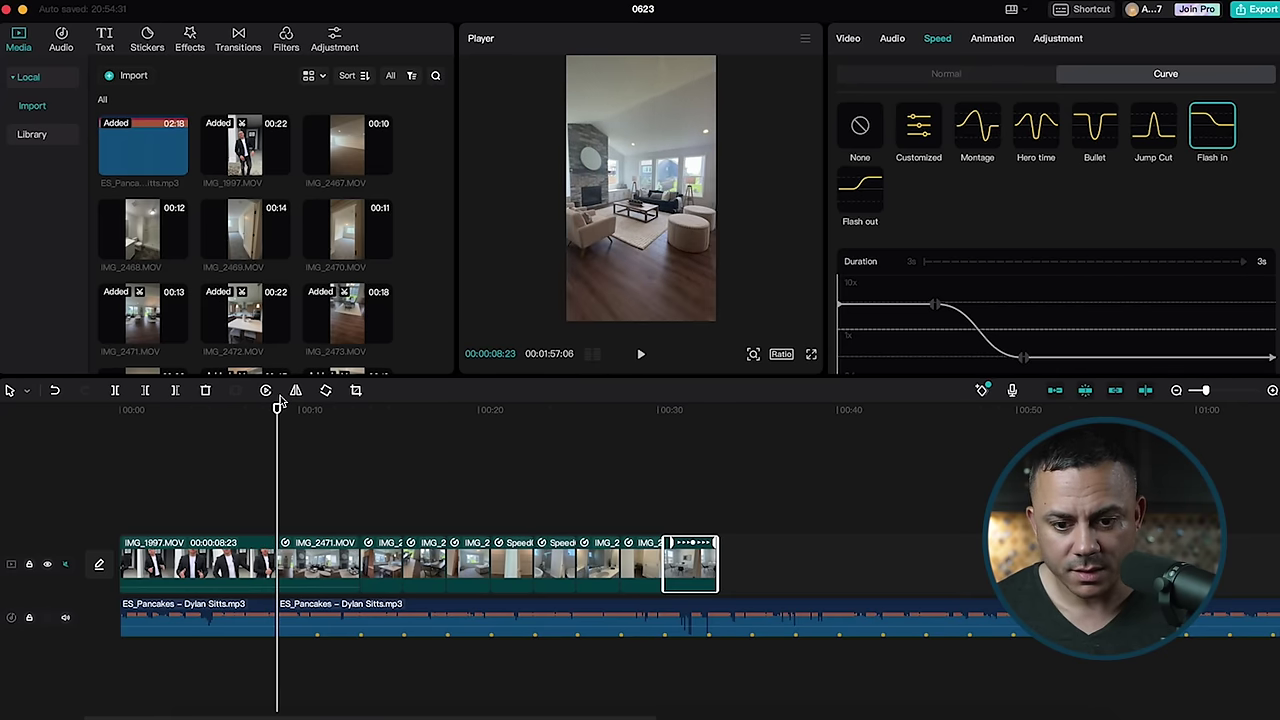
left_click(232, 40)
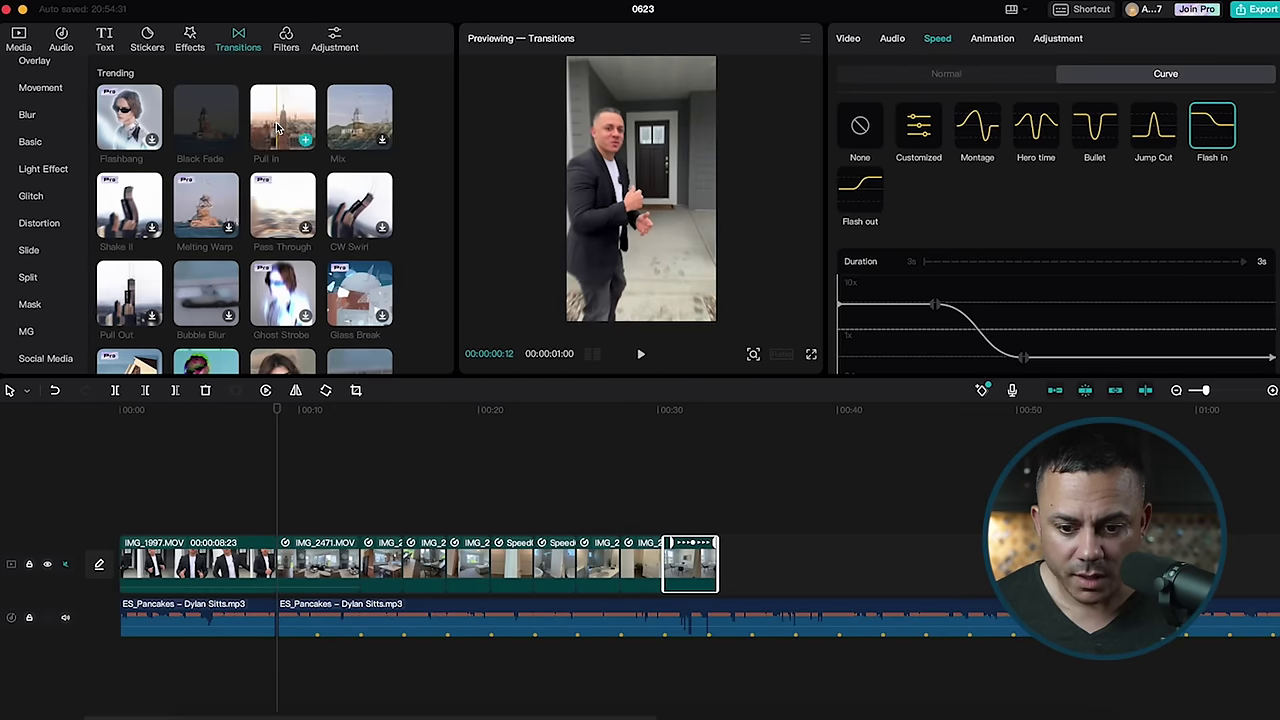
left_click_drag(215, 120, 273, 566)
left_click_drag(276, 410, 258, 411)
key("space")
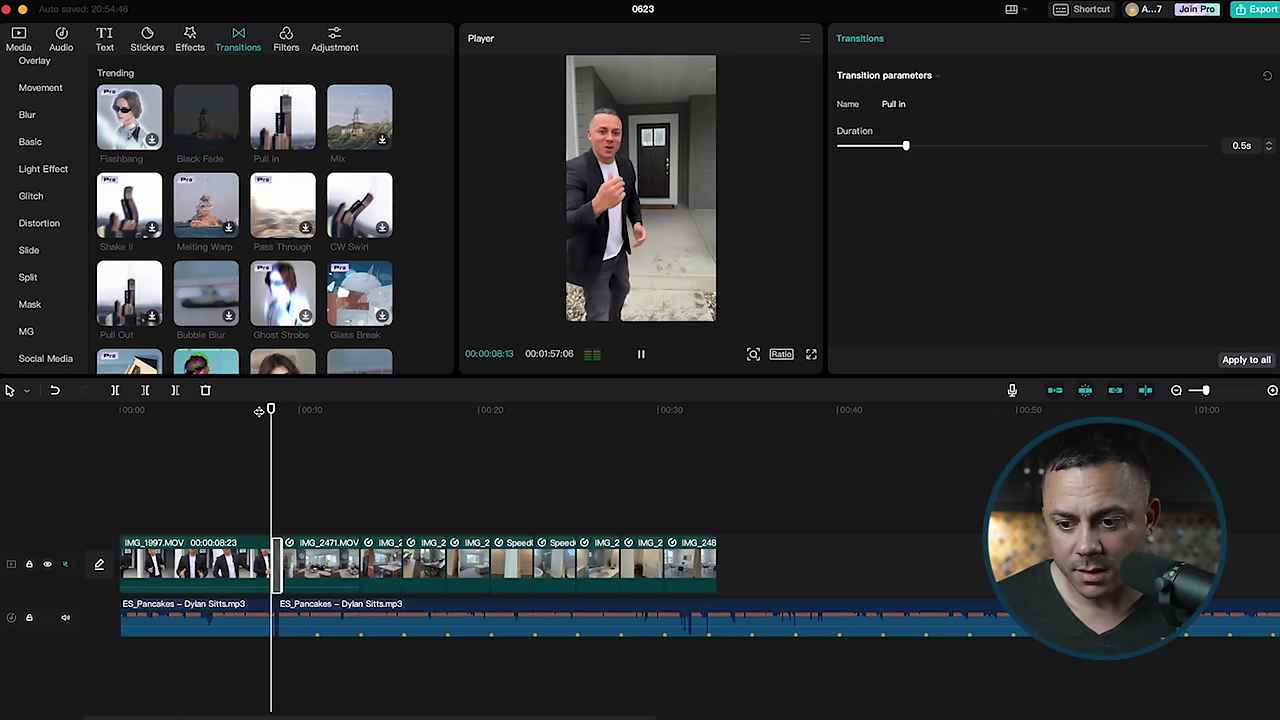
key("space")
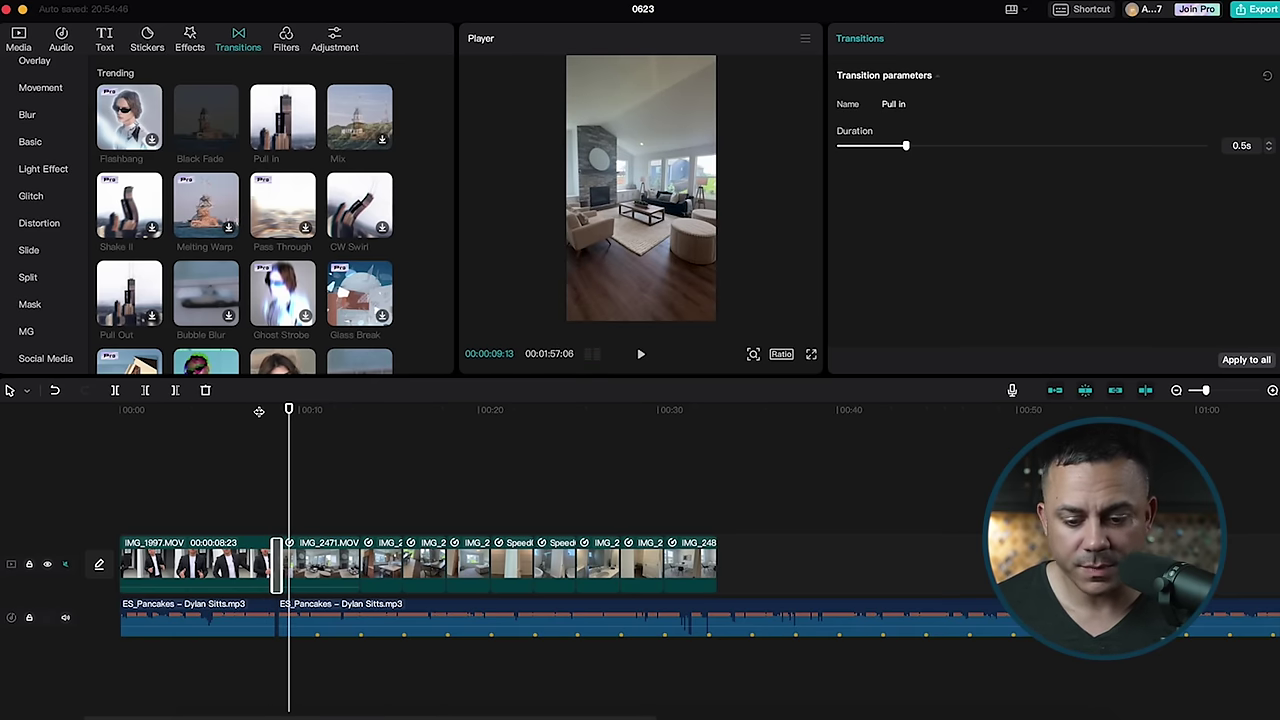
- Apply the Tv Off opening and closing effect to the last clip, IMG_2481.MOV
left_click_drag(289, 411, 705, 423)
left_click(690, 565)
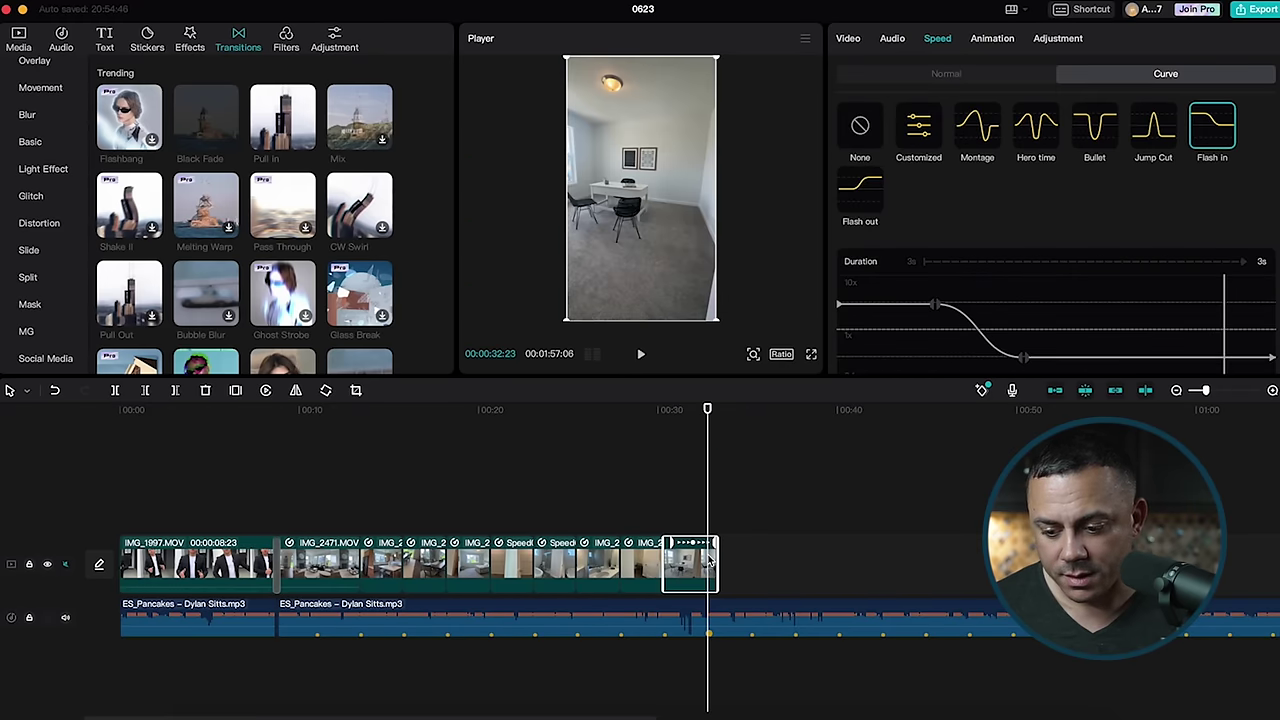
left_click(189, 35)
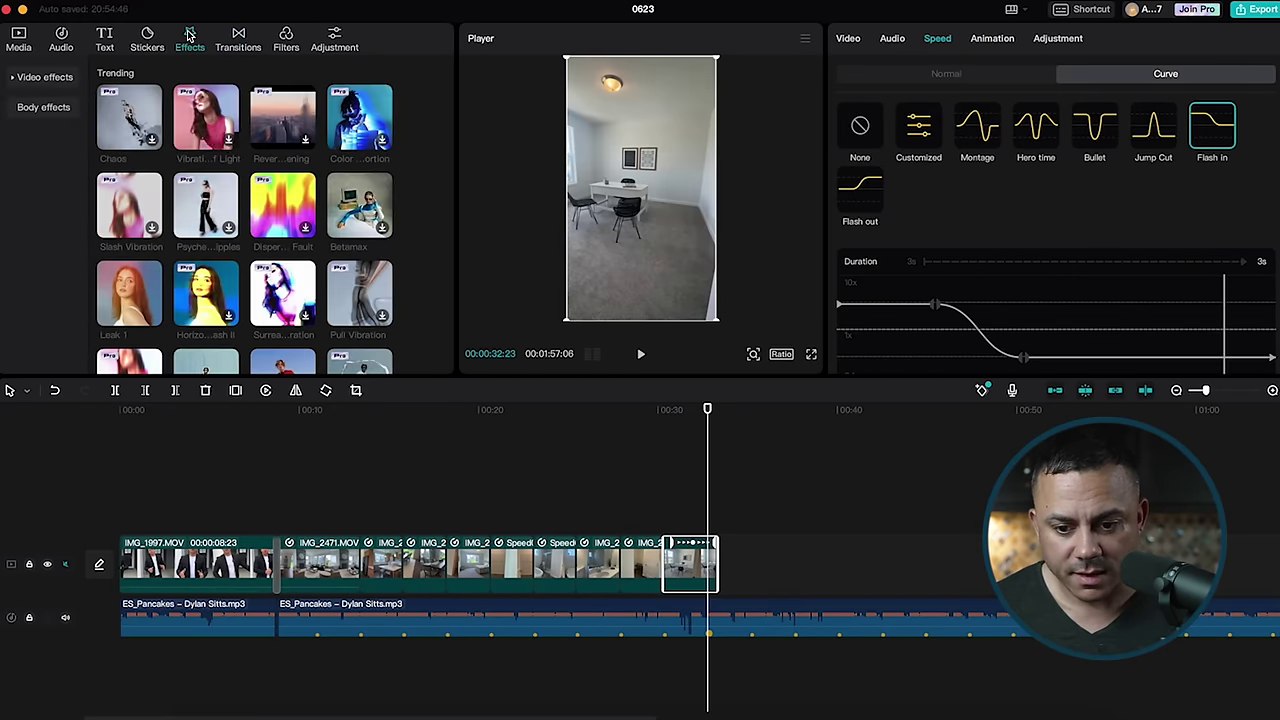
scroll(163, 97, "down", 5)
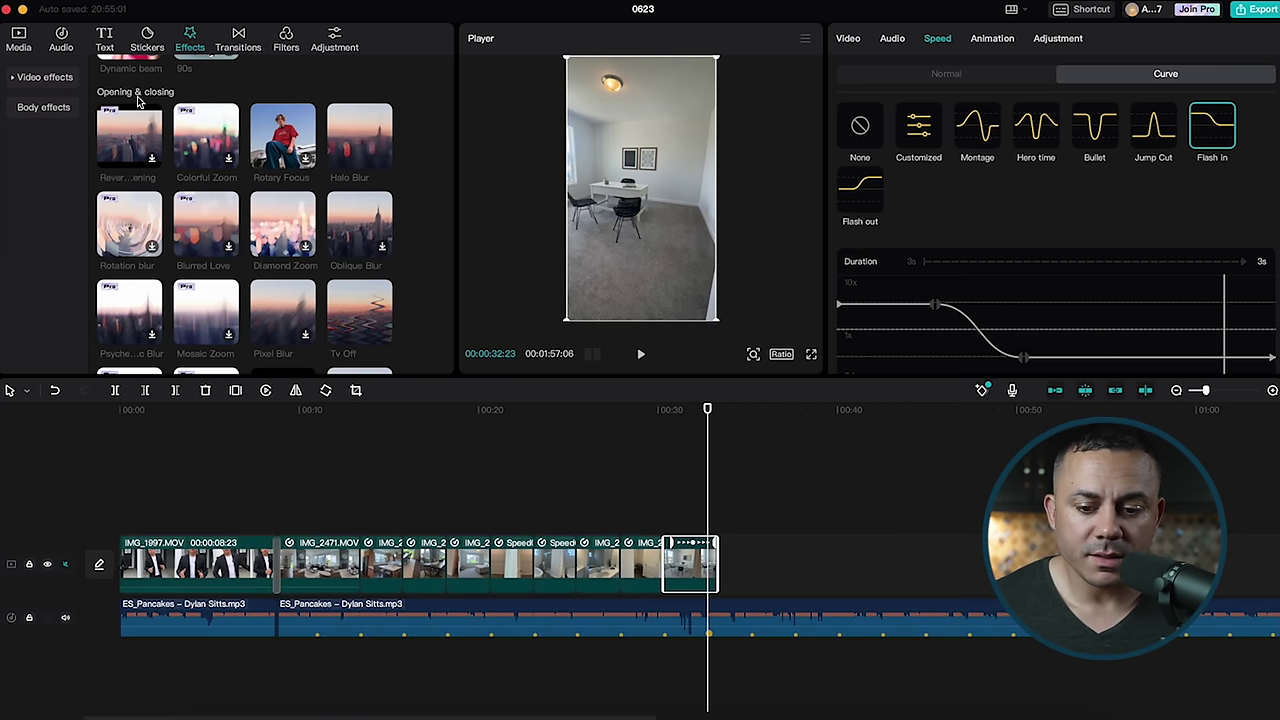
scroll(226, 162, "down", 3)
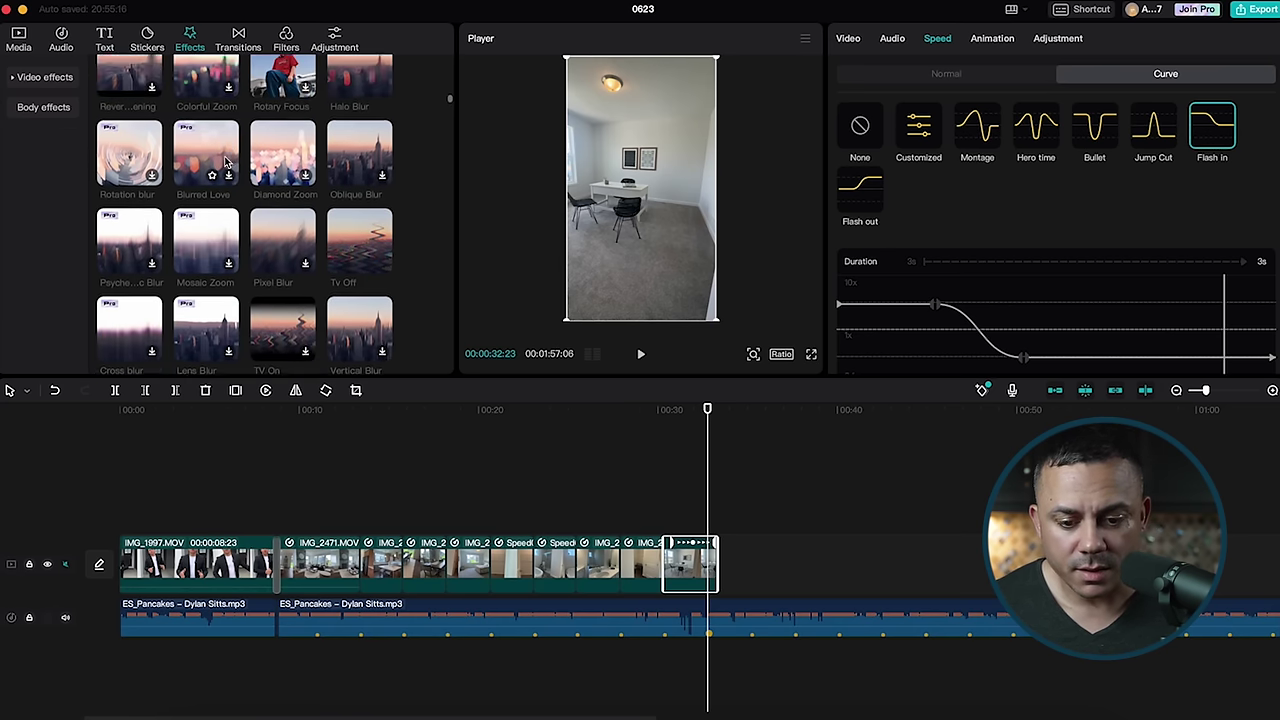
scroll(226, 162, "up", 2)
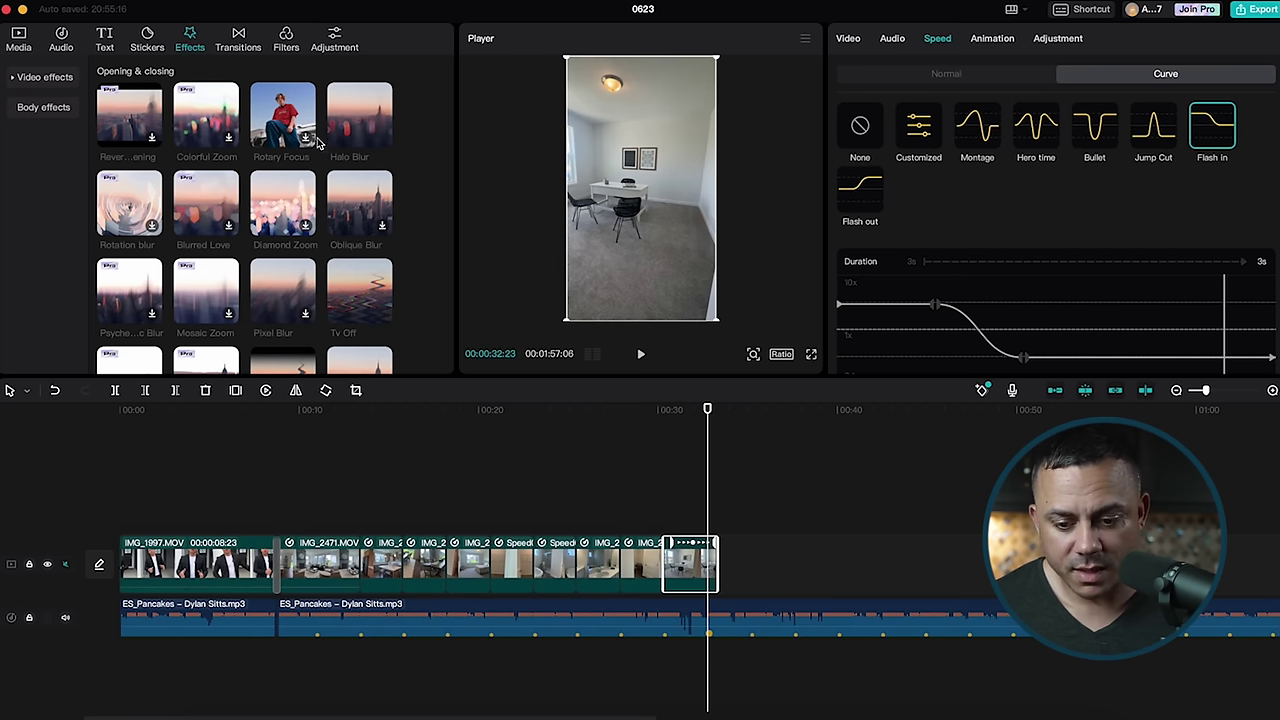
scroll(300, 160, "down", 1)
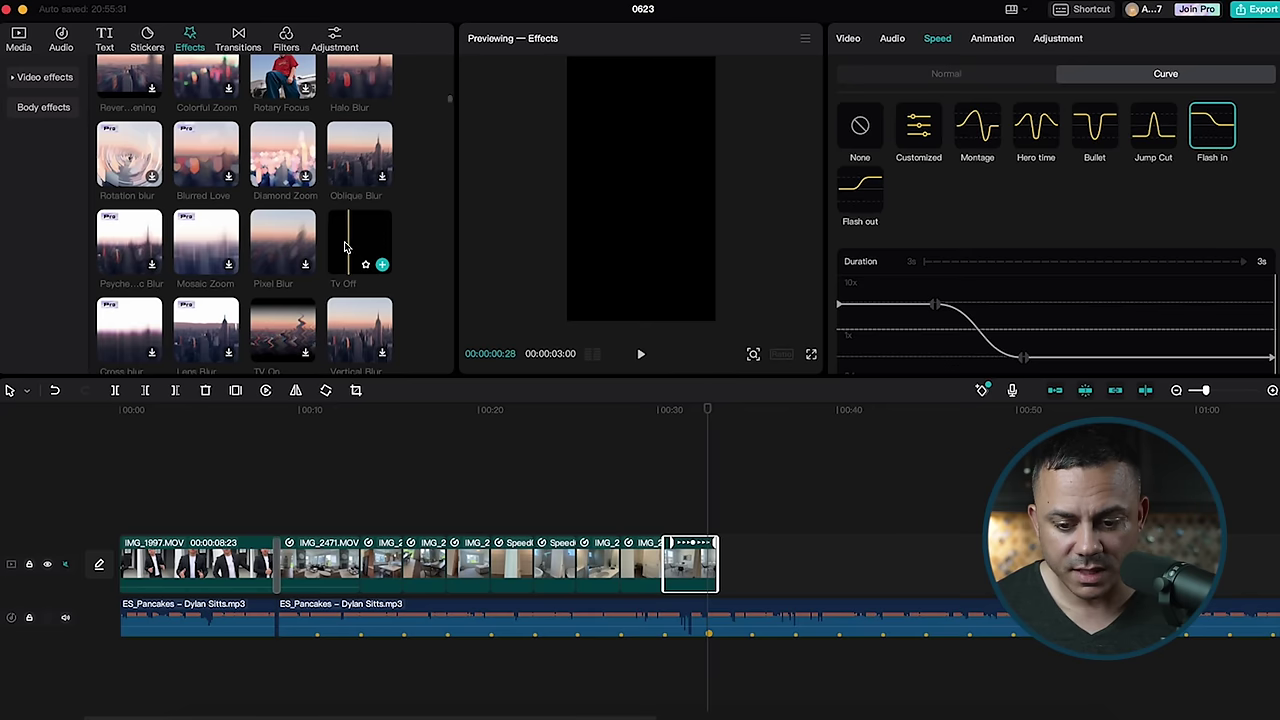
left_click_drag(349, 258, 687, 569)
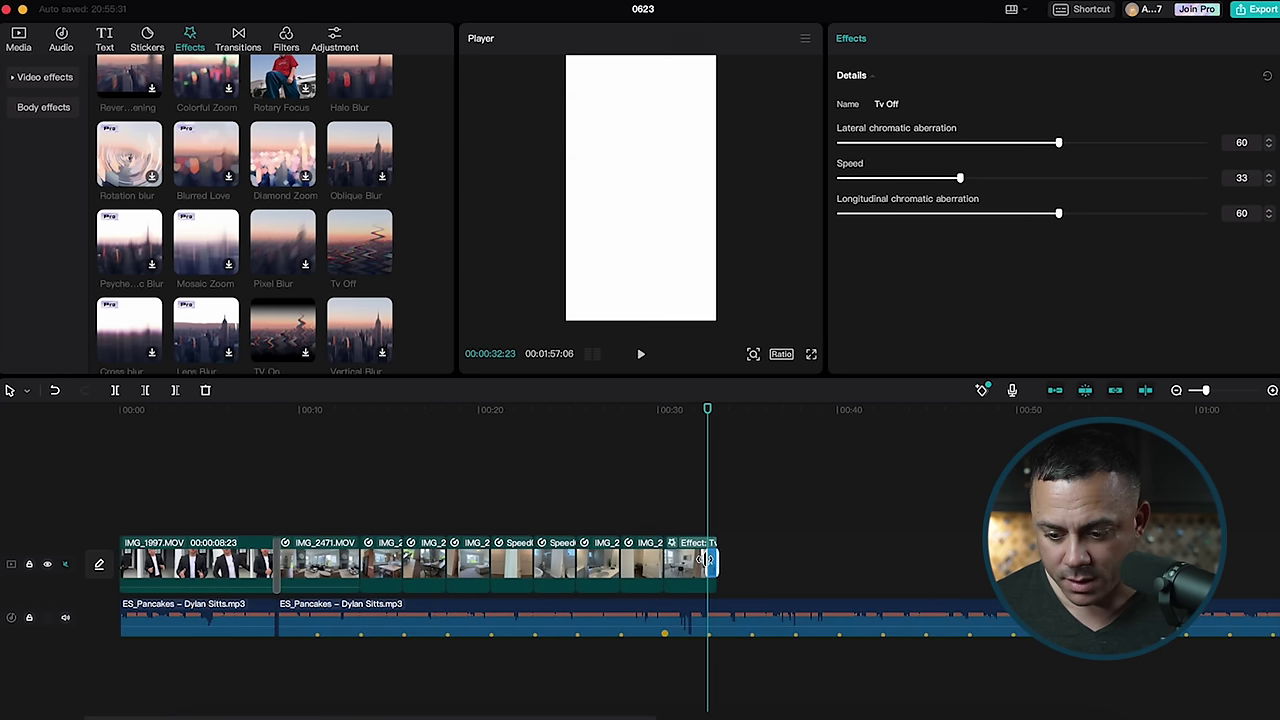
- Play the end of the timeline to review the Tv Off effect on the last clip
left_click_drag(708, 412, 642, 412)
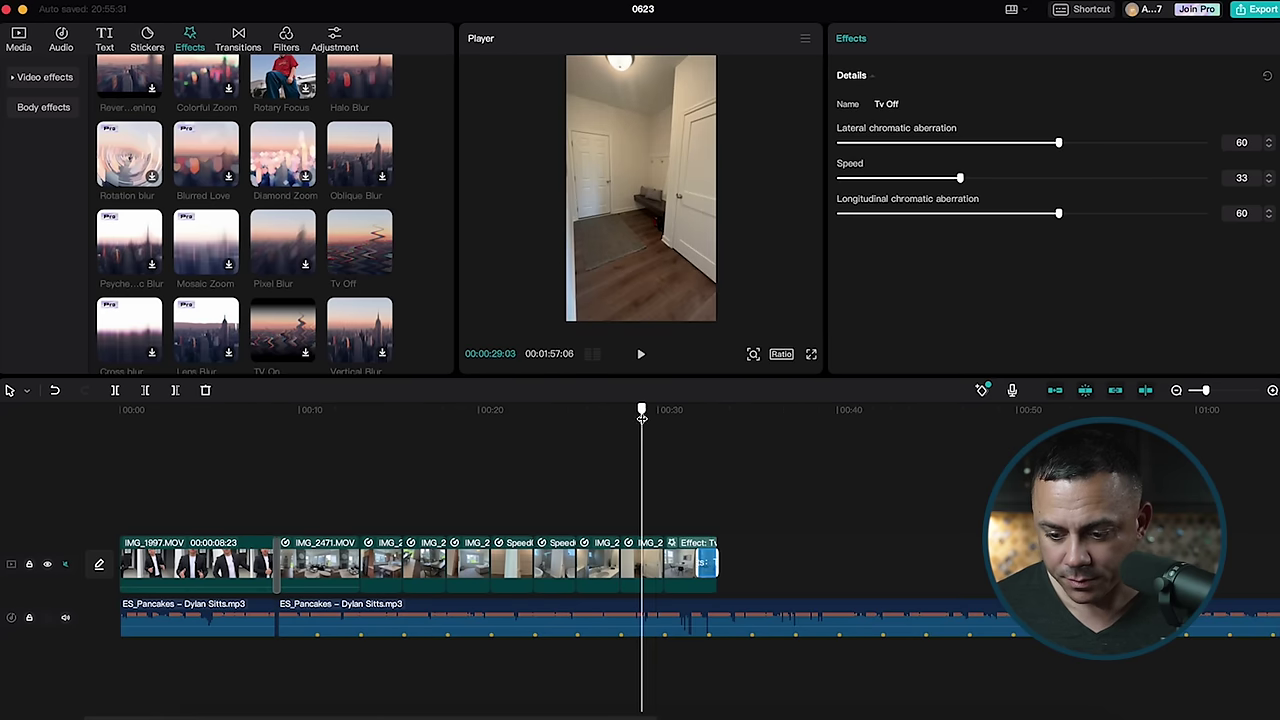
left_click(656, 481)
key("space")
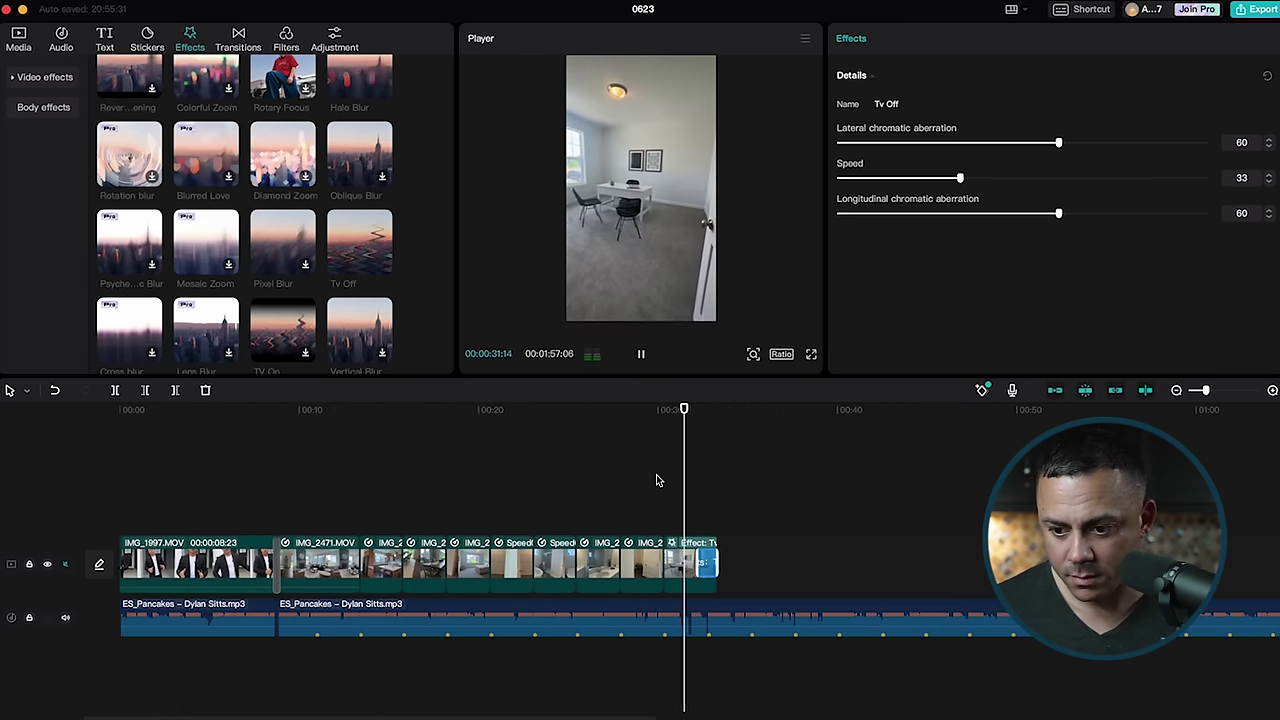
key("space")
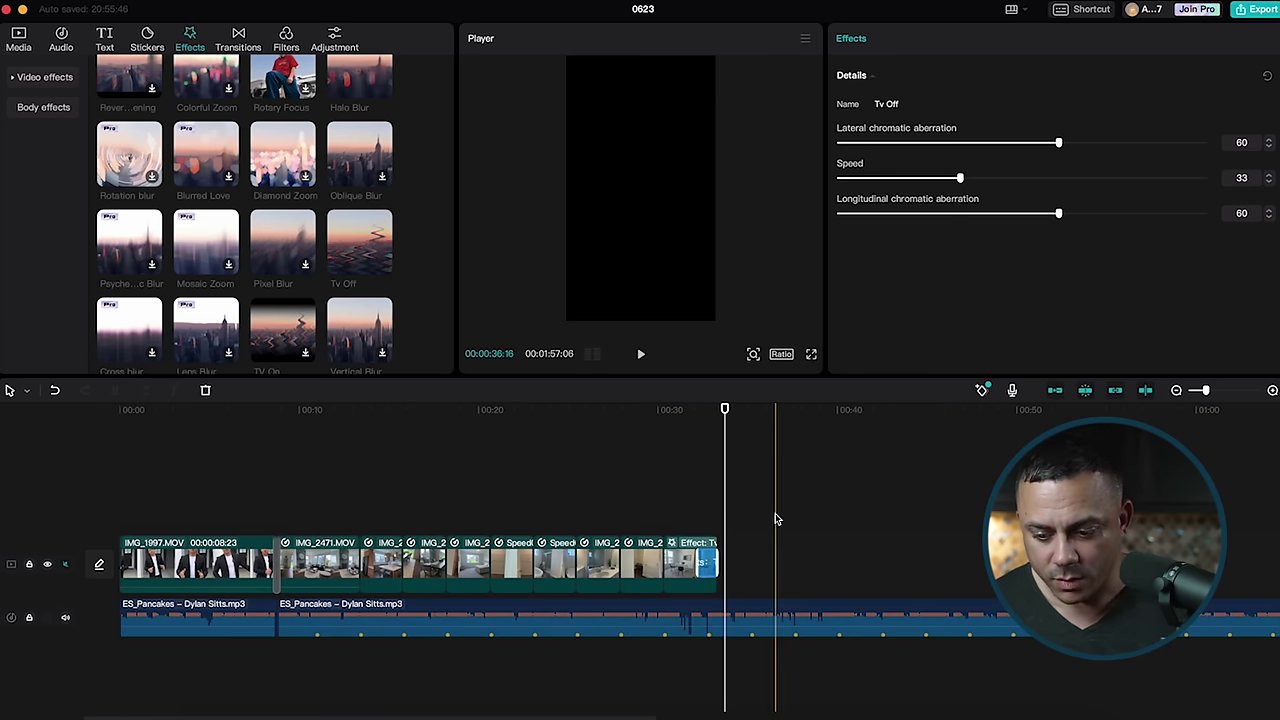
- Split the music just past the last clip, delete the remainder, and trim the music to the video's end
left_click(734, 625)
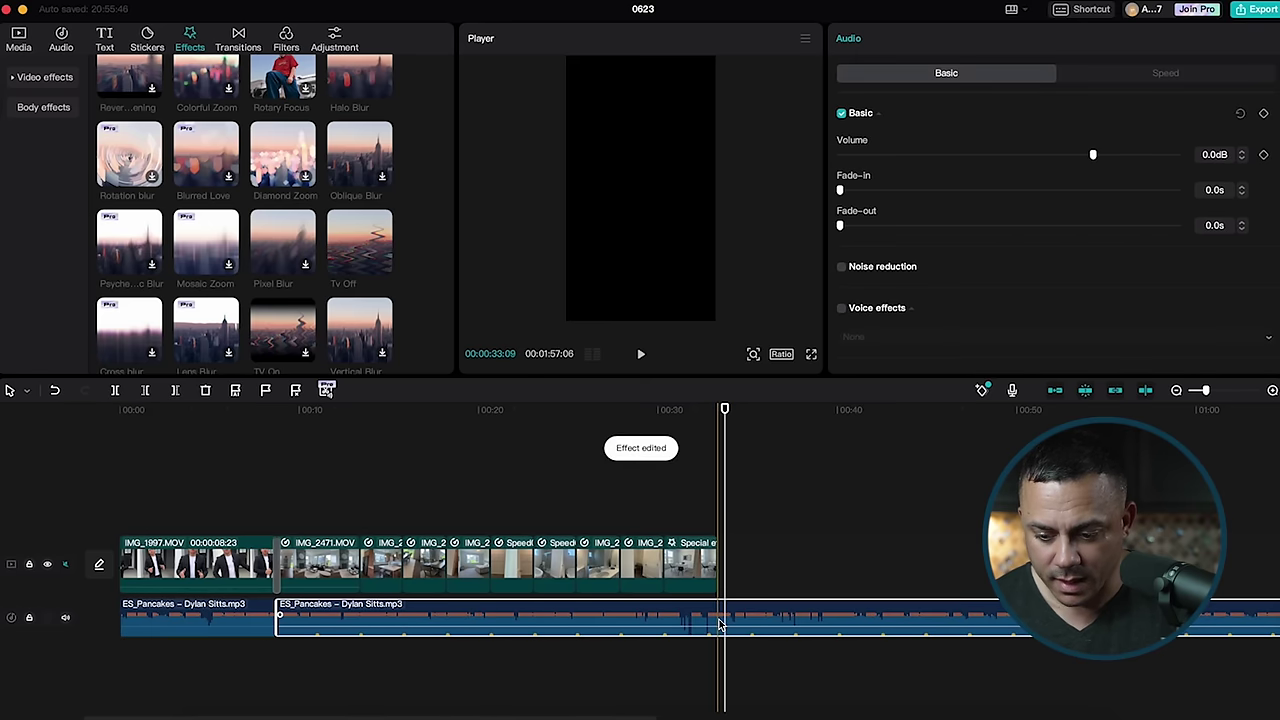
left_click(115, 390)
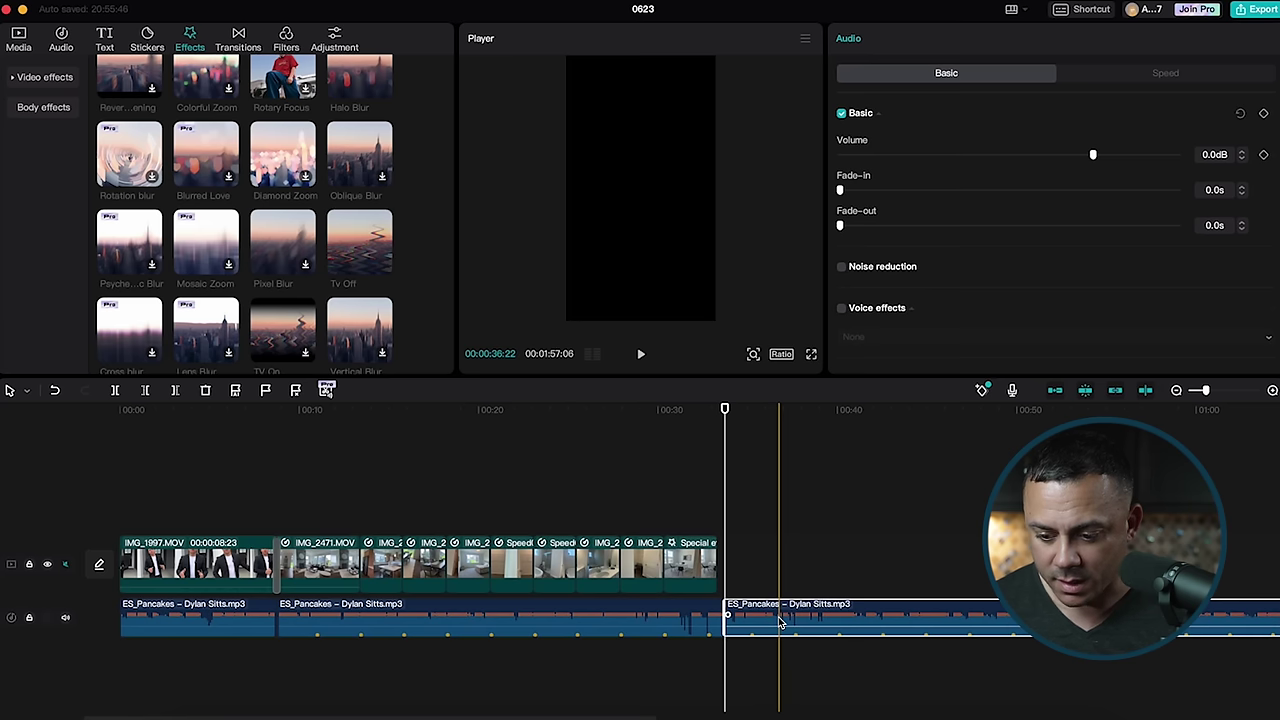
key("Delete")
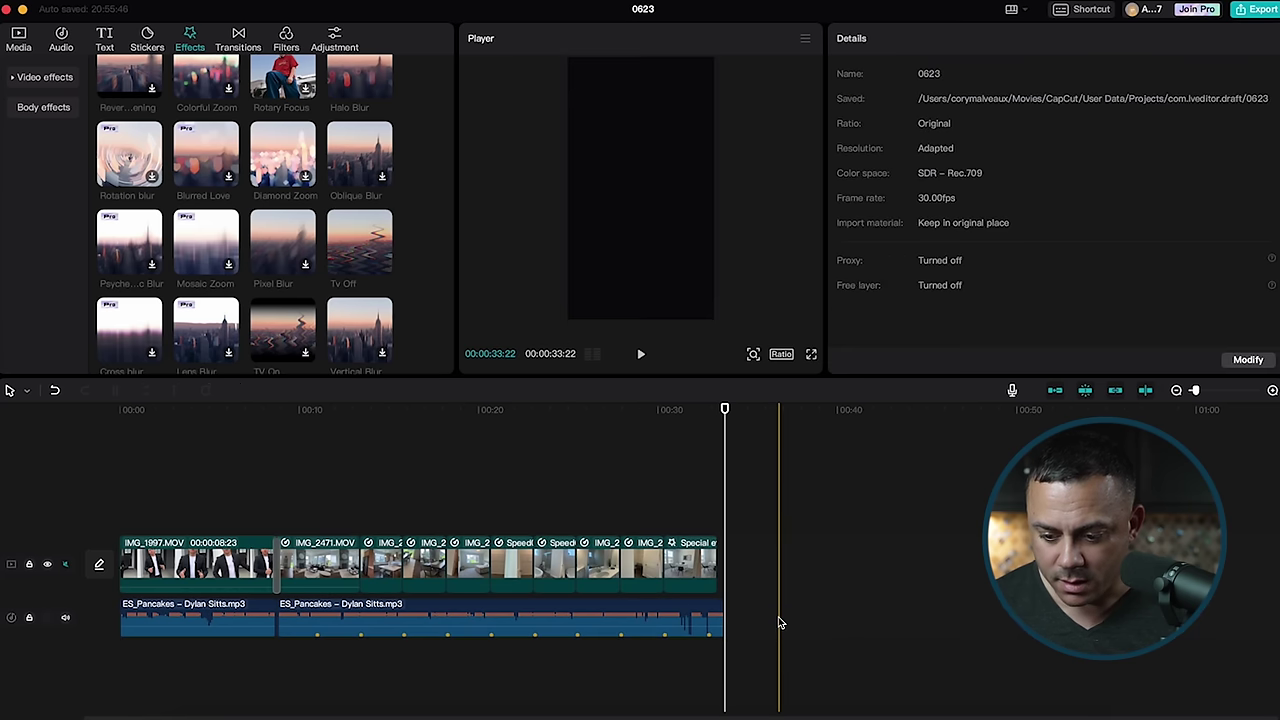
left_click(719, 606)
left_click(720, 608)
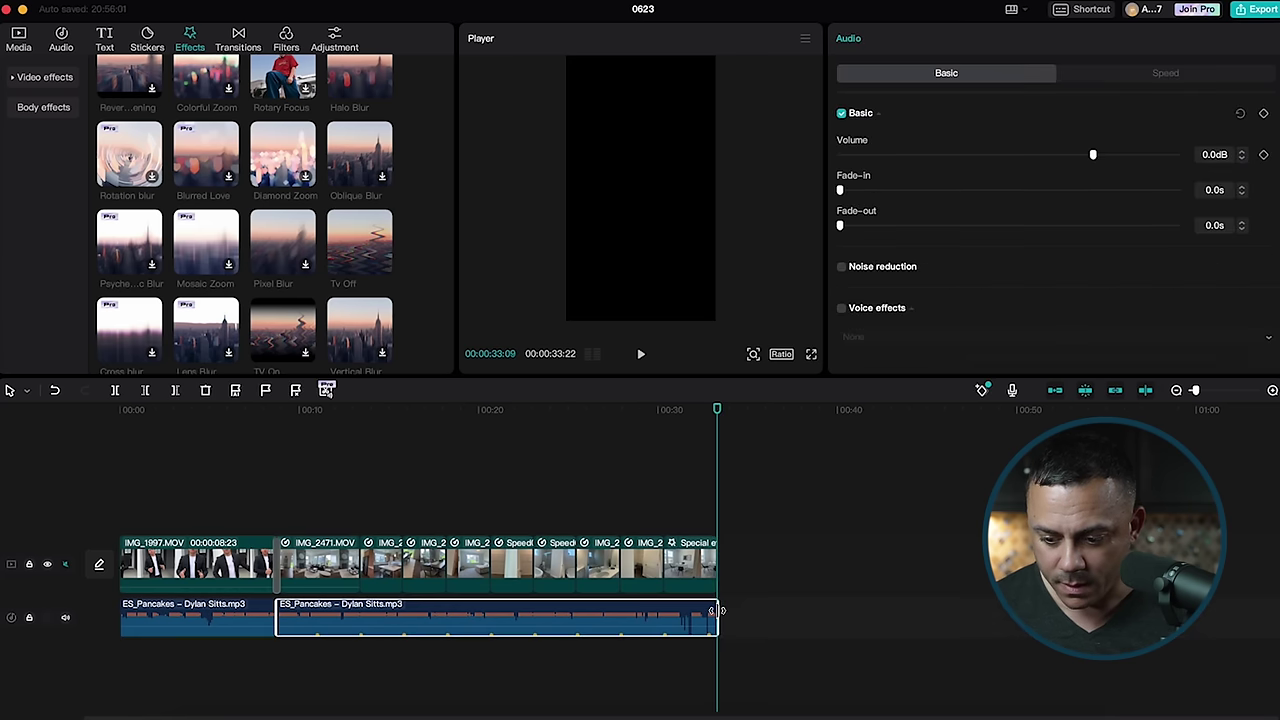
- Return the playhead to the start of the timeline
key("w")
key("Up")
key("Up")
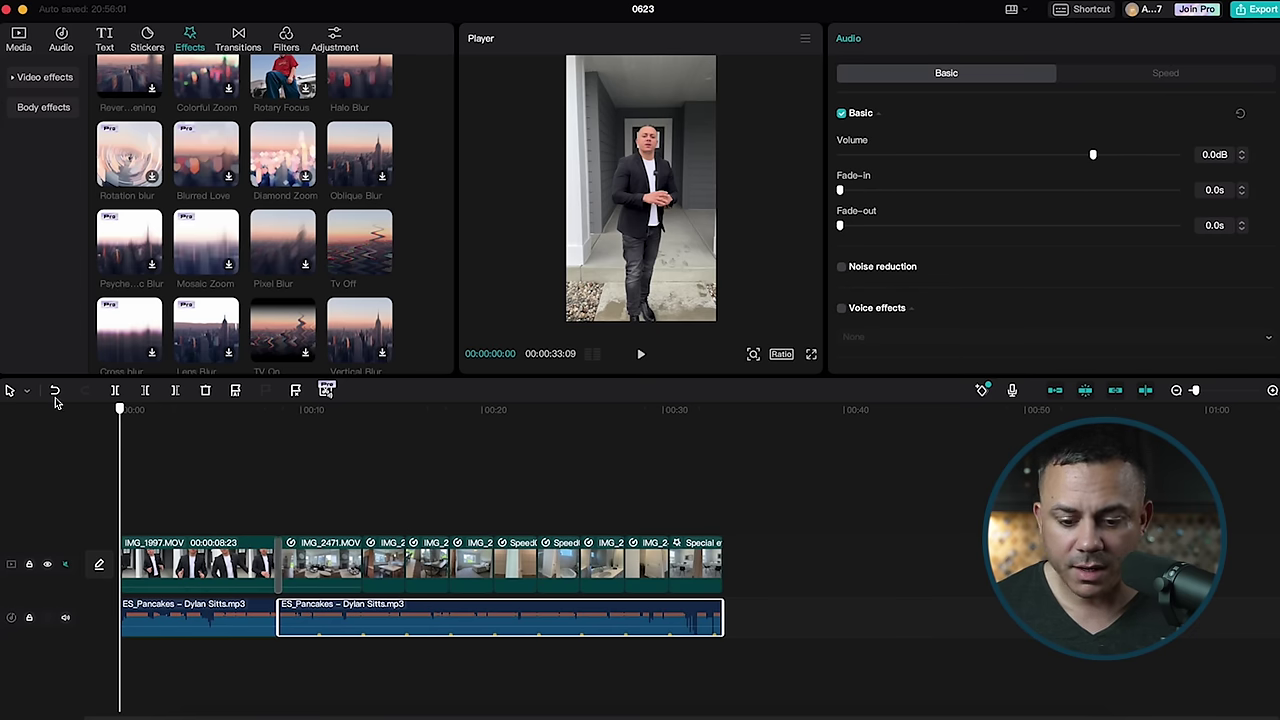
- Generate English auto captions from the speech in the opening clip, IMG_1997.MOV
left_click_drag(123, 421, 228, 421)
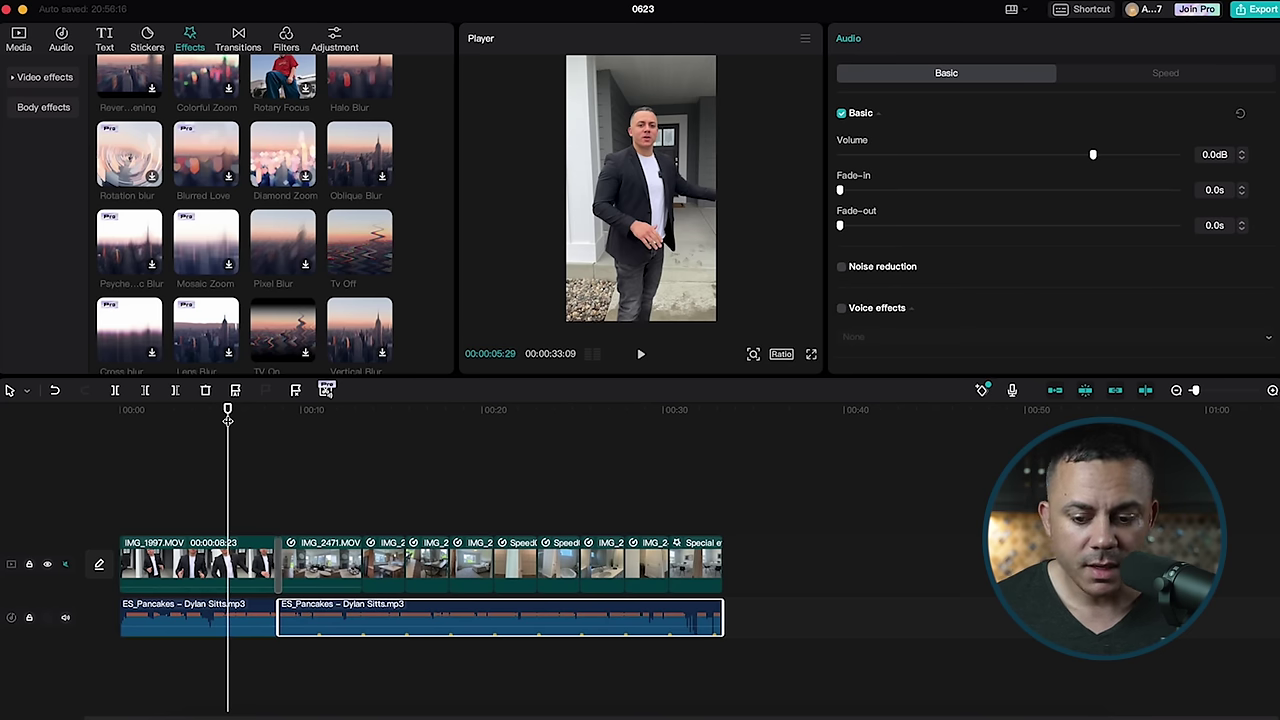
left_click(180, 568)
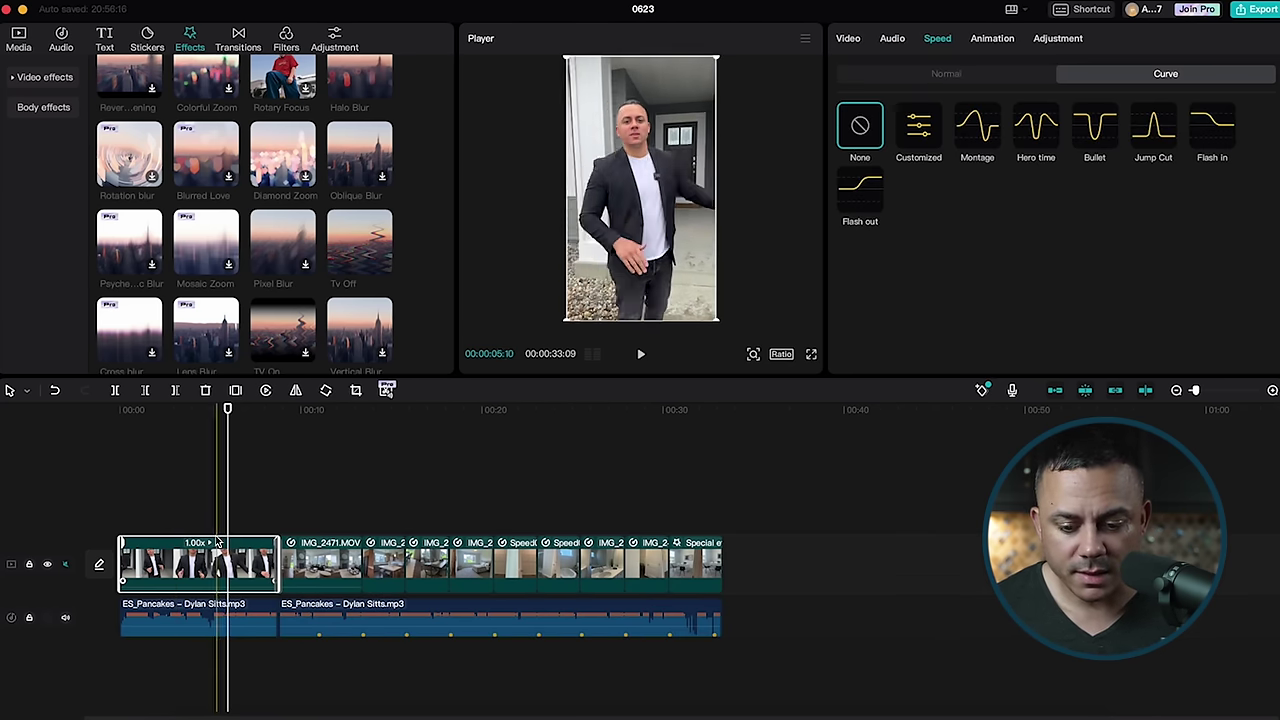
left_click(182, 420)
left_click_drag(181, 420, 236, 420)
left_click(108, 38)
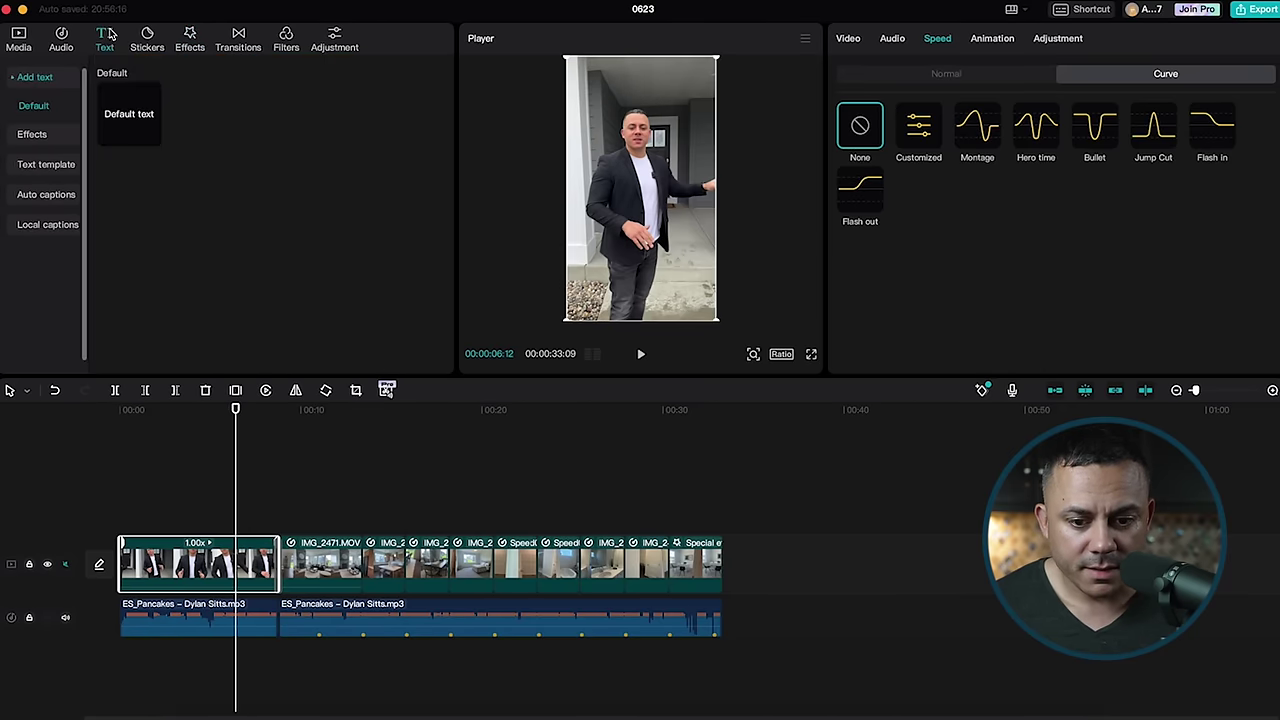
left_click(55, 197)
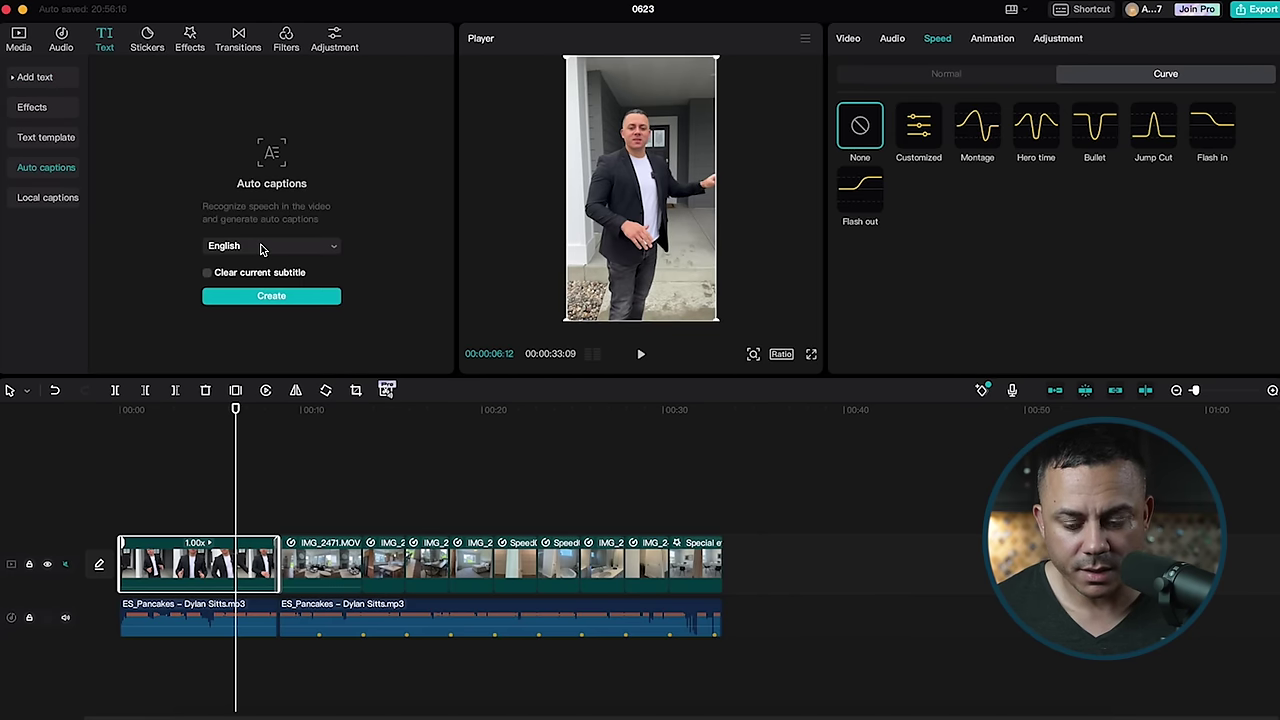
left_click(261, 296)
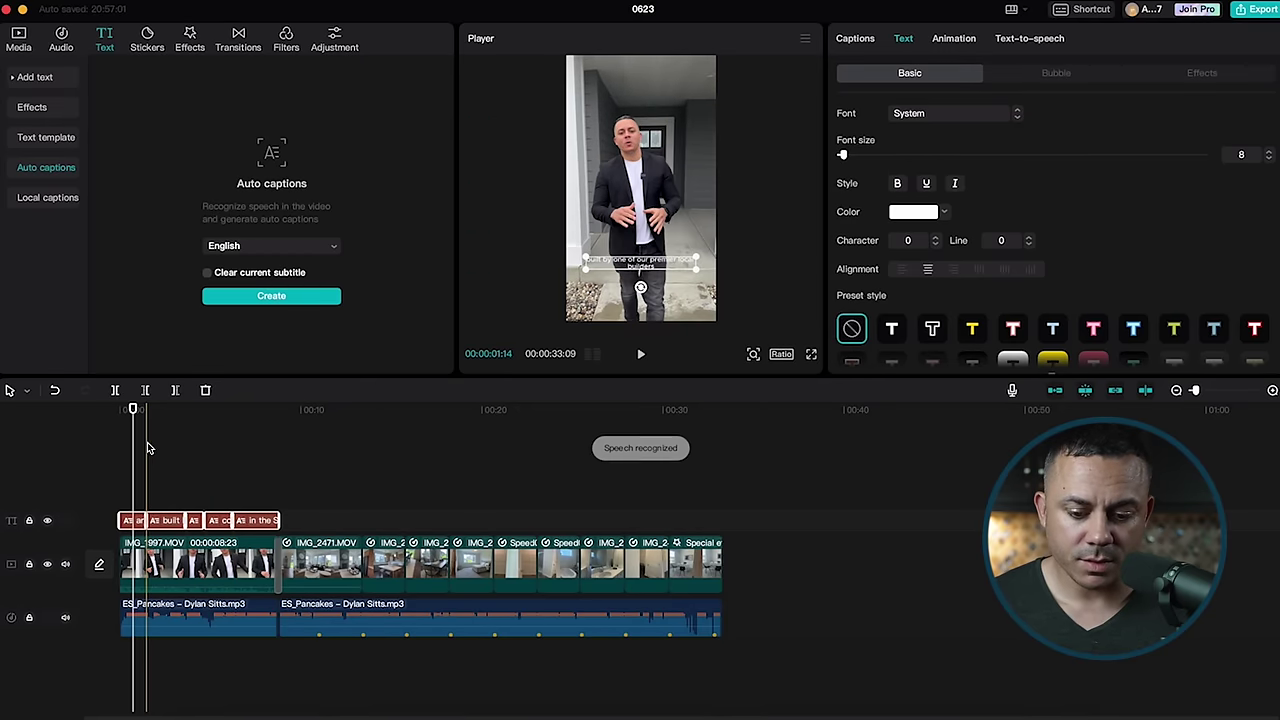
- Apply the black-text, white-outline preset to all captions, scale them to 121%, and place them at X 5, Y -1069
left_click_drag(135, 410, 146, 410)
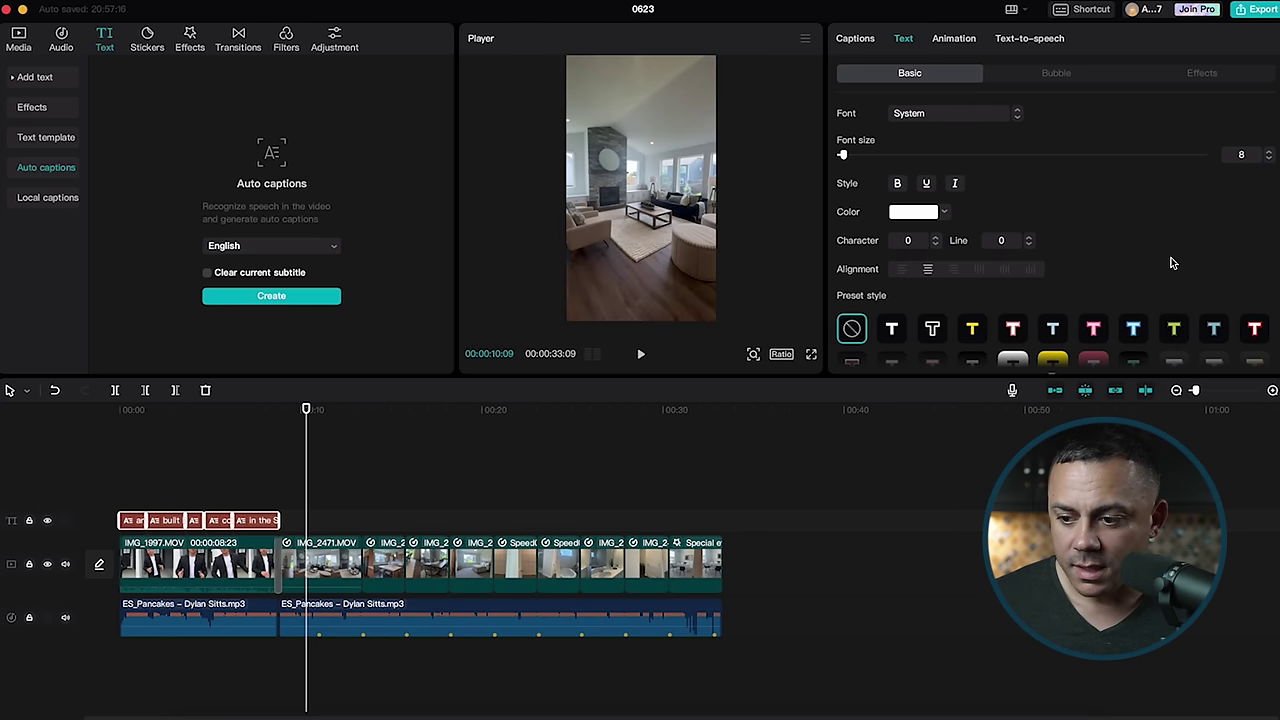
left_click_drag(306, 410, 136, 410)
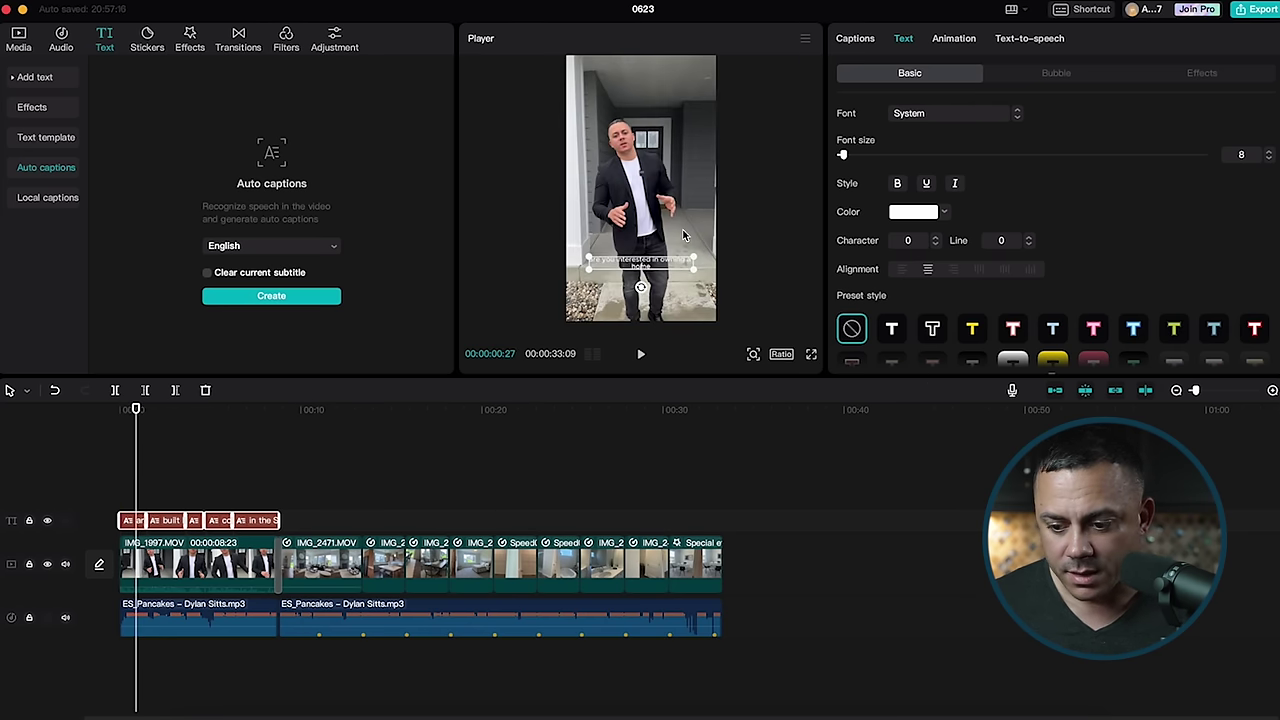
left_click_drag(646, 376, 619, 533)
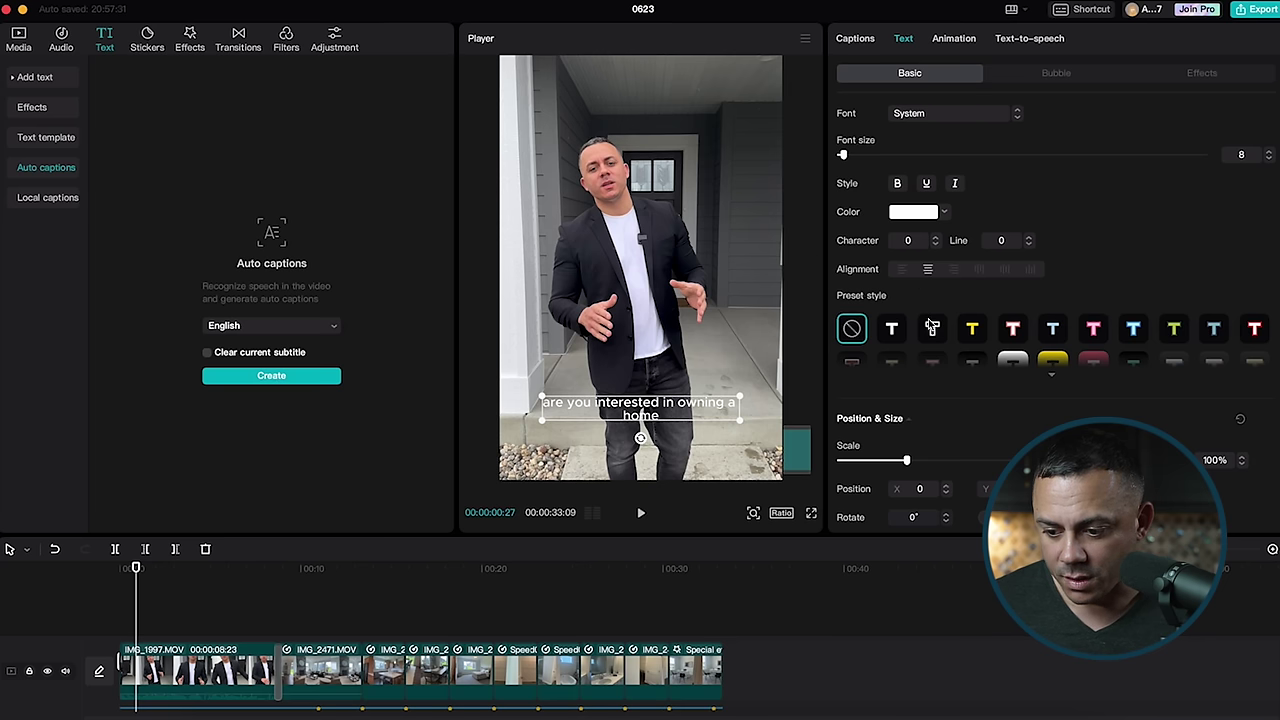
scroll(928, 345, "down", 1)
left_click_drag(907, 432, 925, 432)
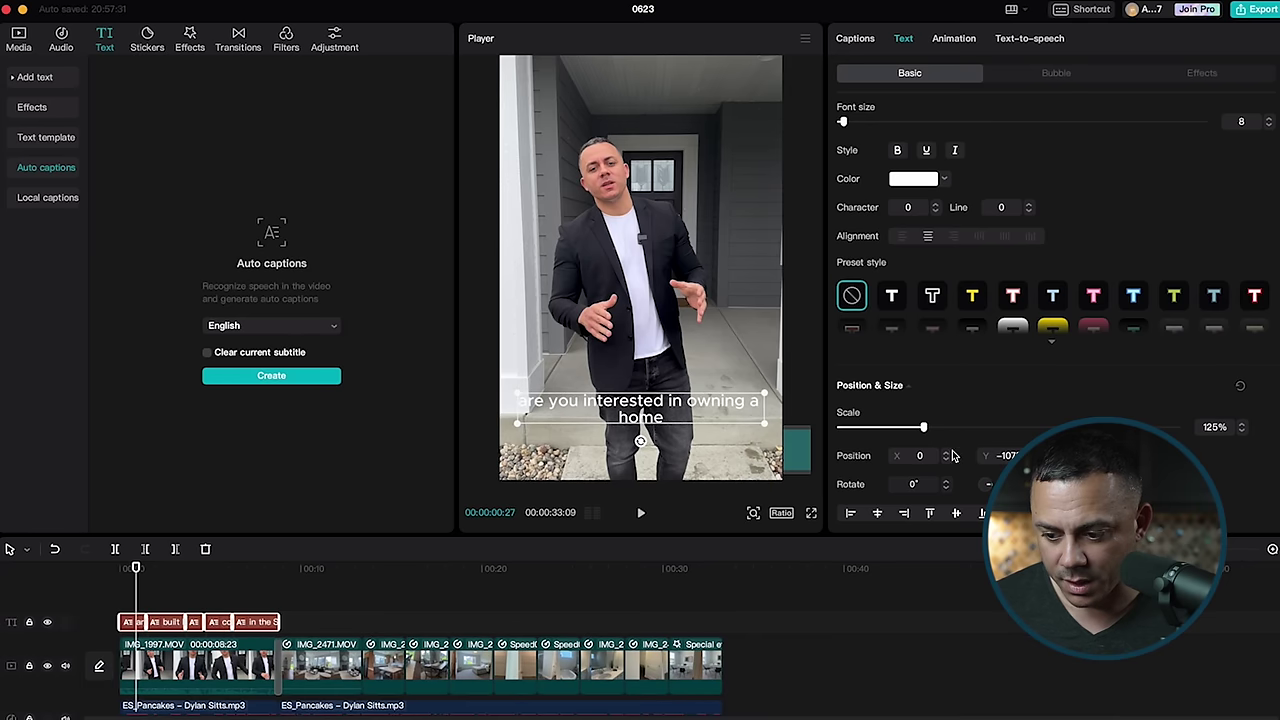
scroll(955, 455, "down", 1)
scroll(958, 422, "up", 2)
left_click(932, 310)
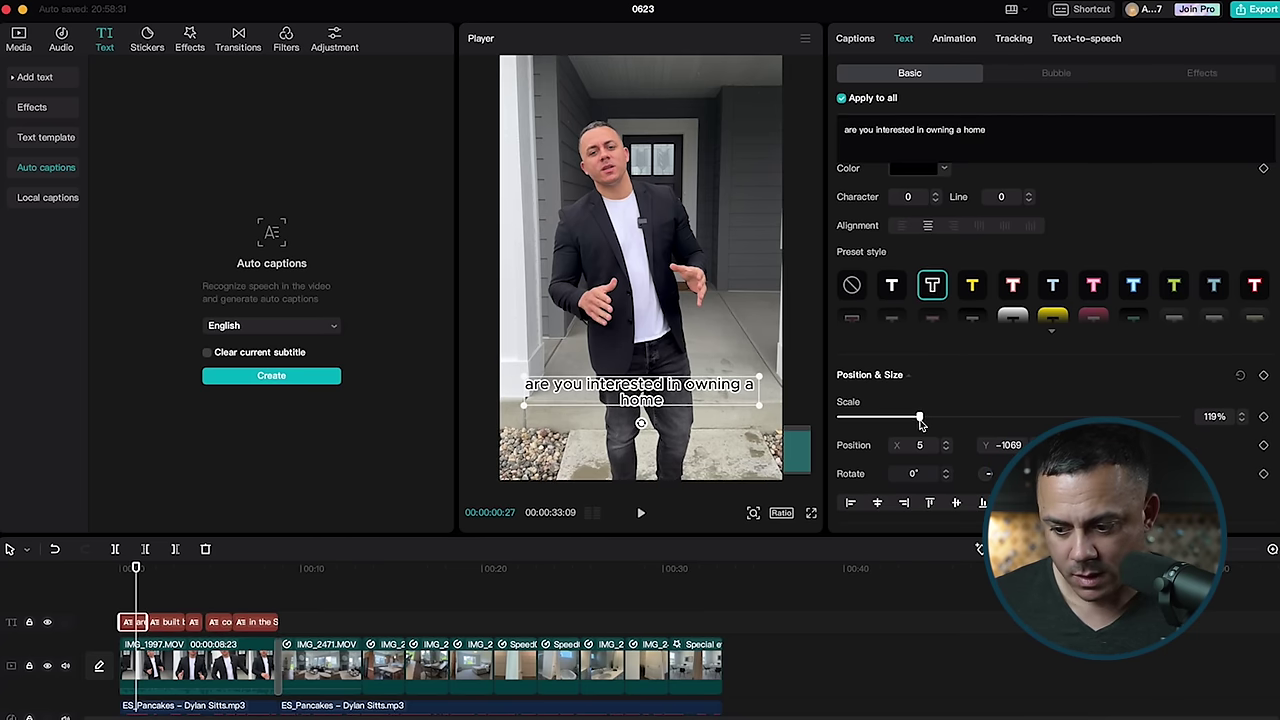
left_click_drag(920, 422, 923, 422)
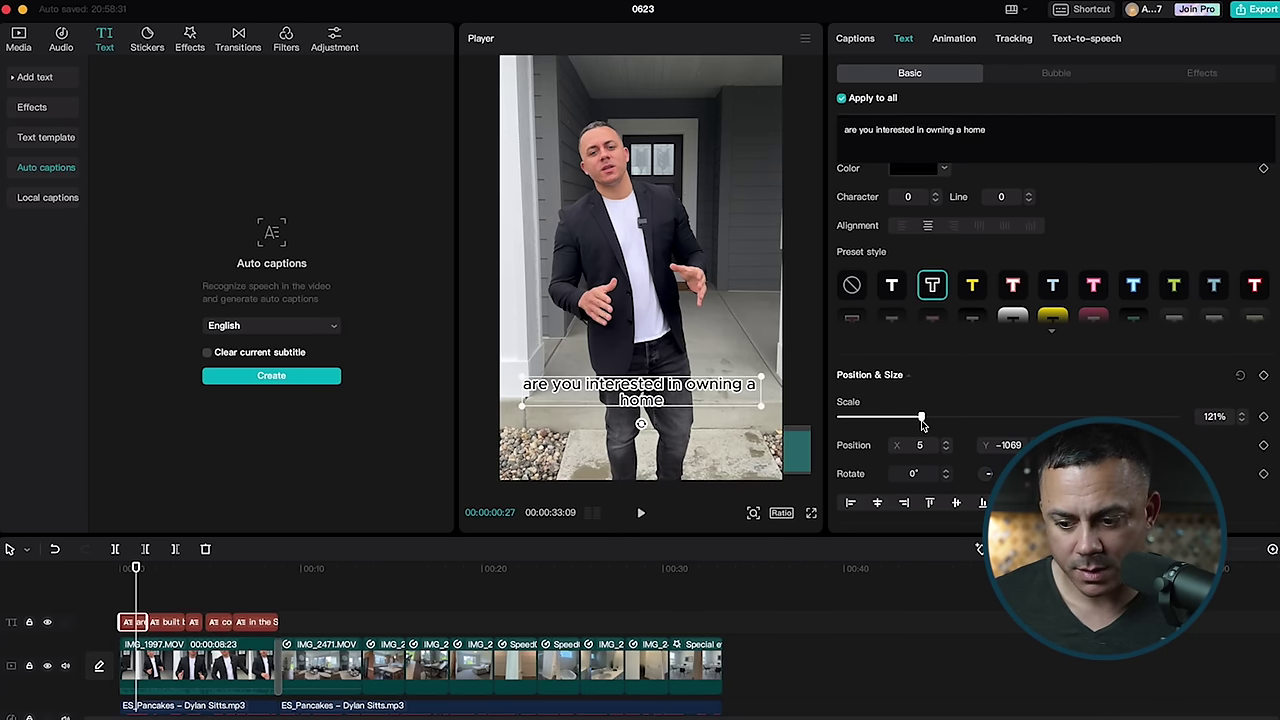
- Play the opening clip to review the styled captions
left_click(129, 573)
key("space")
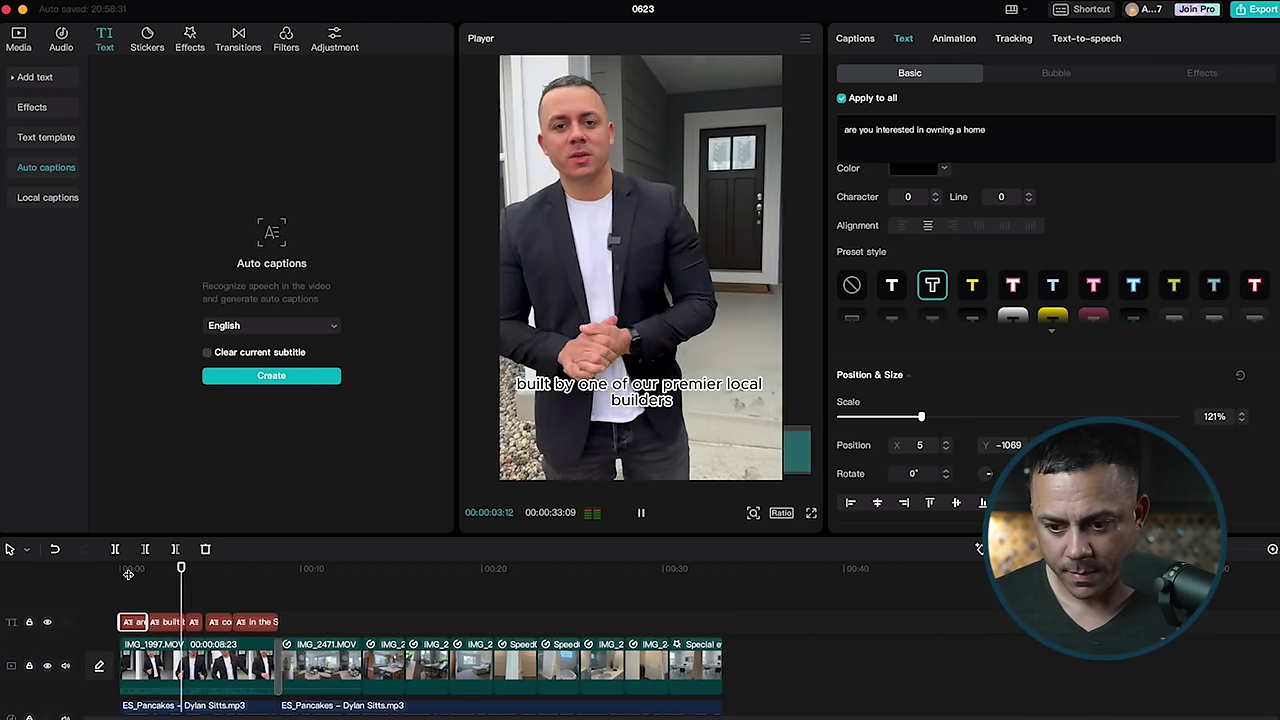
key("space")
- Select the first music segment and enlarge the timeline area to give its track more room
scroll(320, 640, "down", 3)
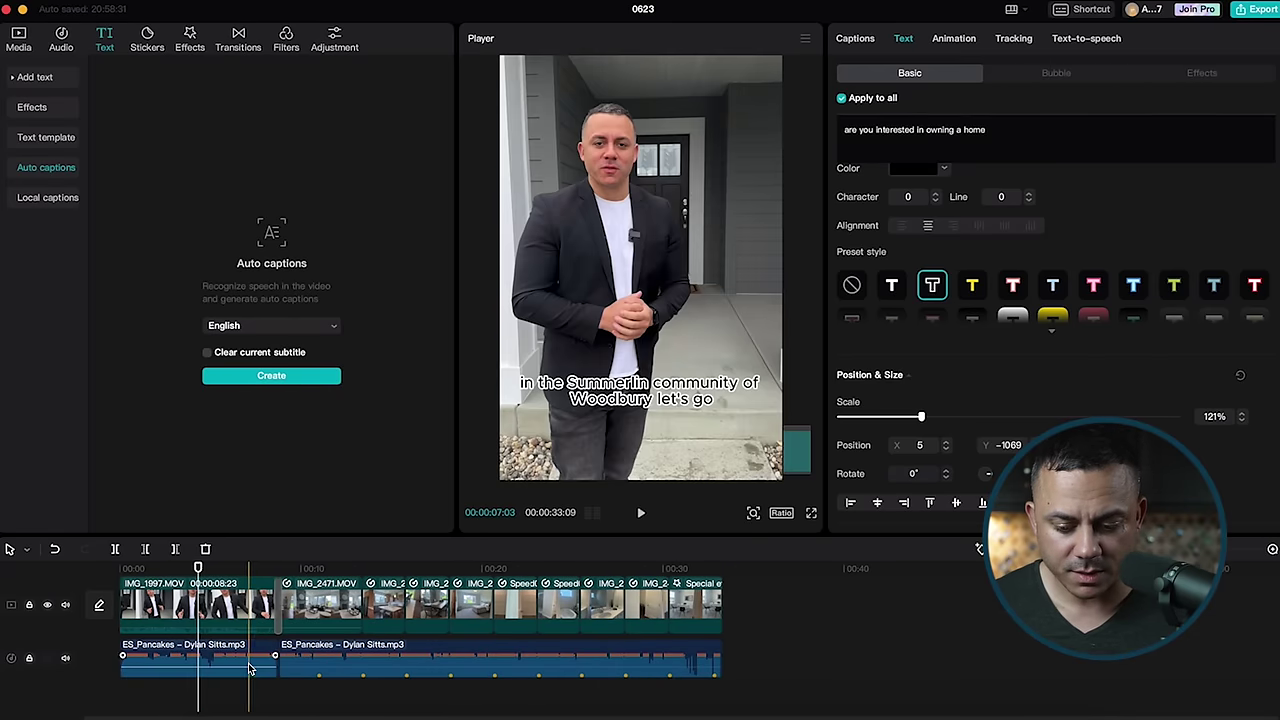
left_click(250, 668)
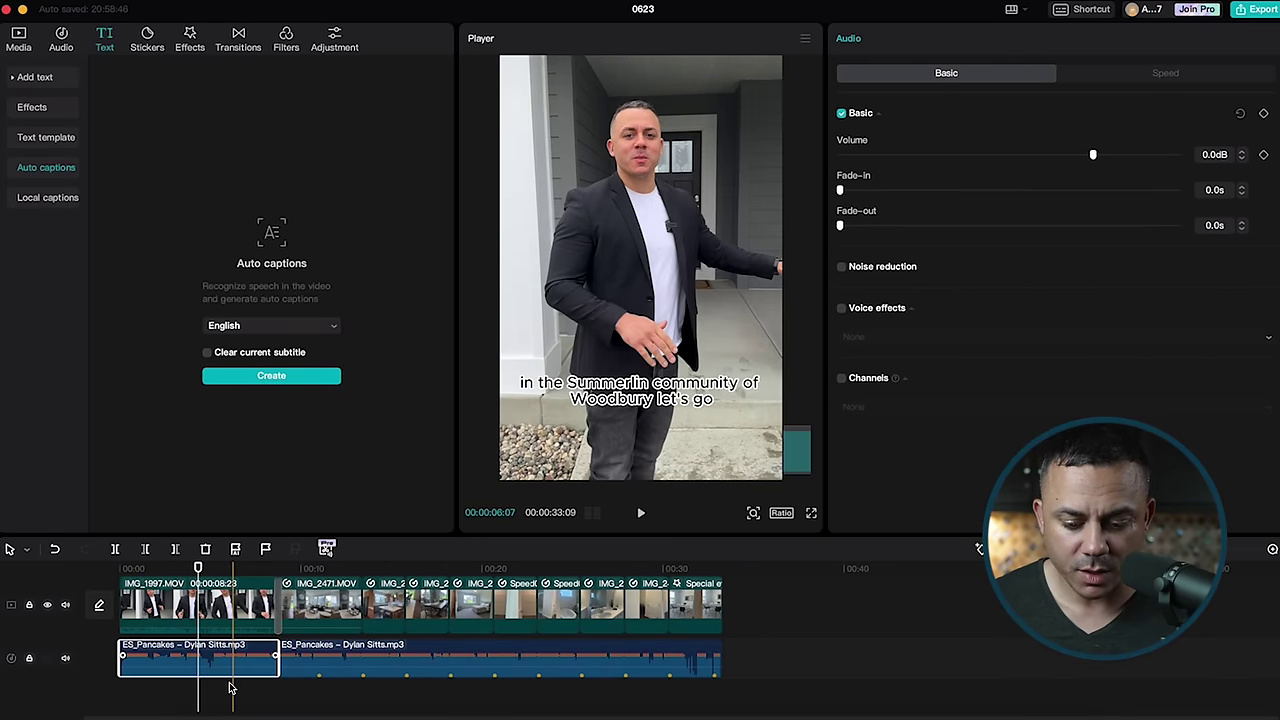
left_click_drag(304, 535, 290, 394)
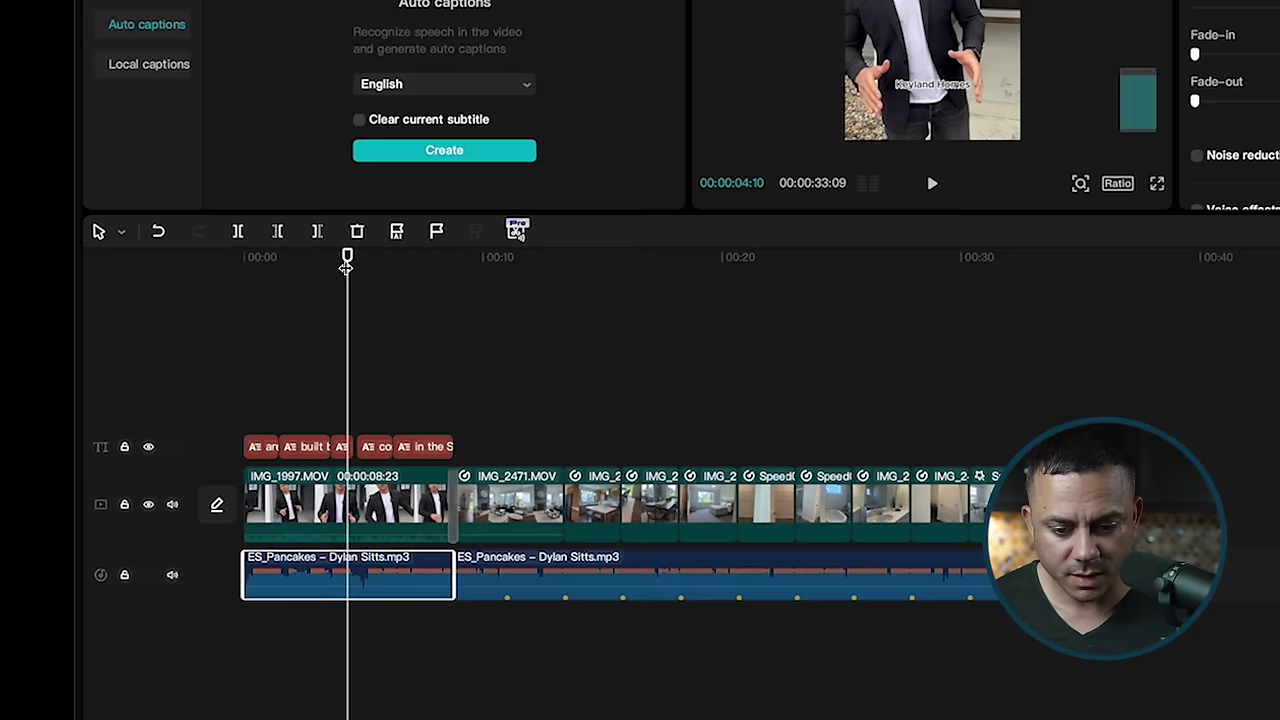
left_click(146, 585)
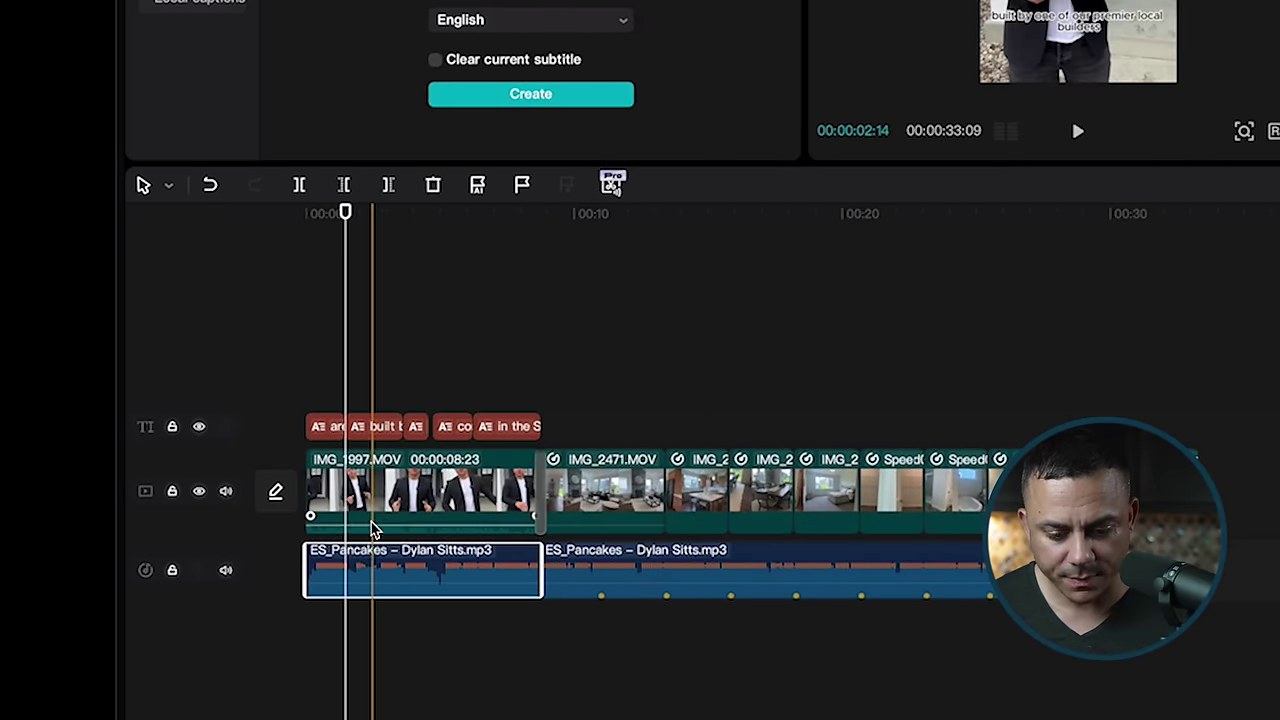
scroll(370, 528, "up", 10)
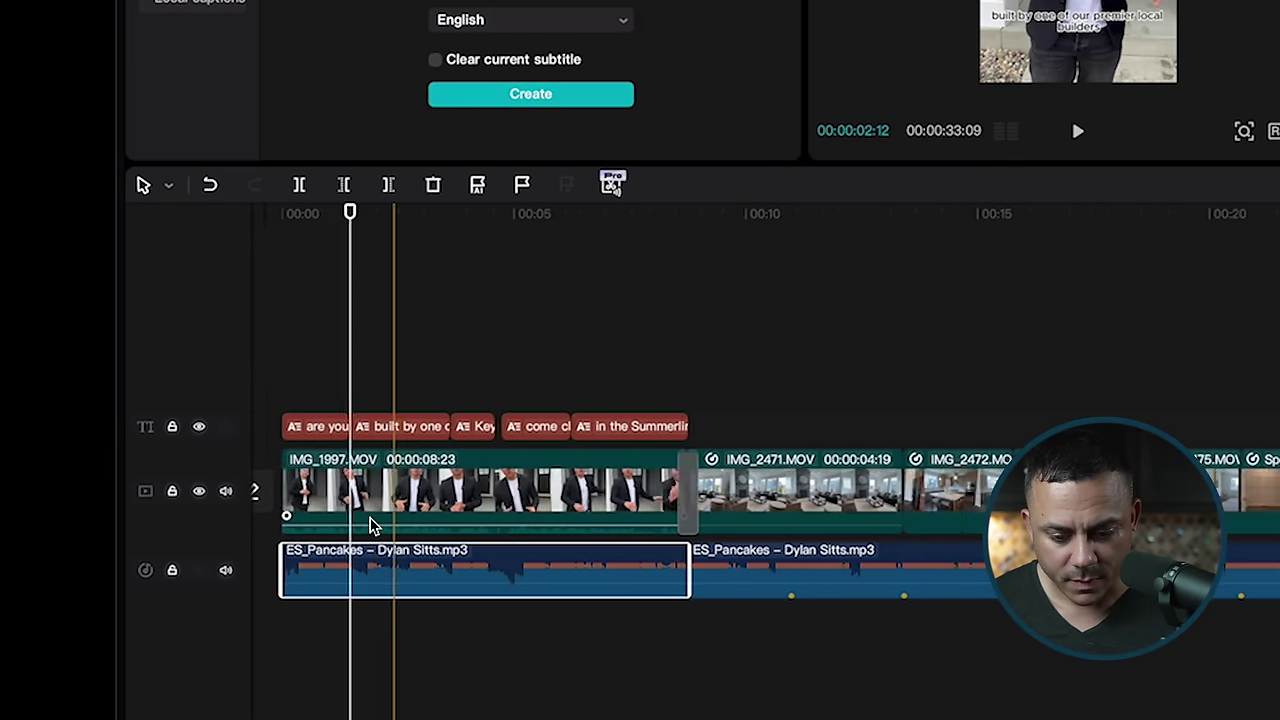
scroll(360, 522, "left", 5)
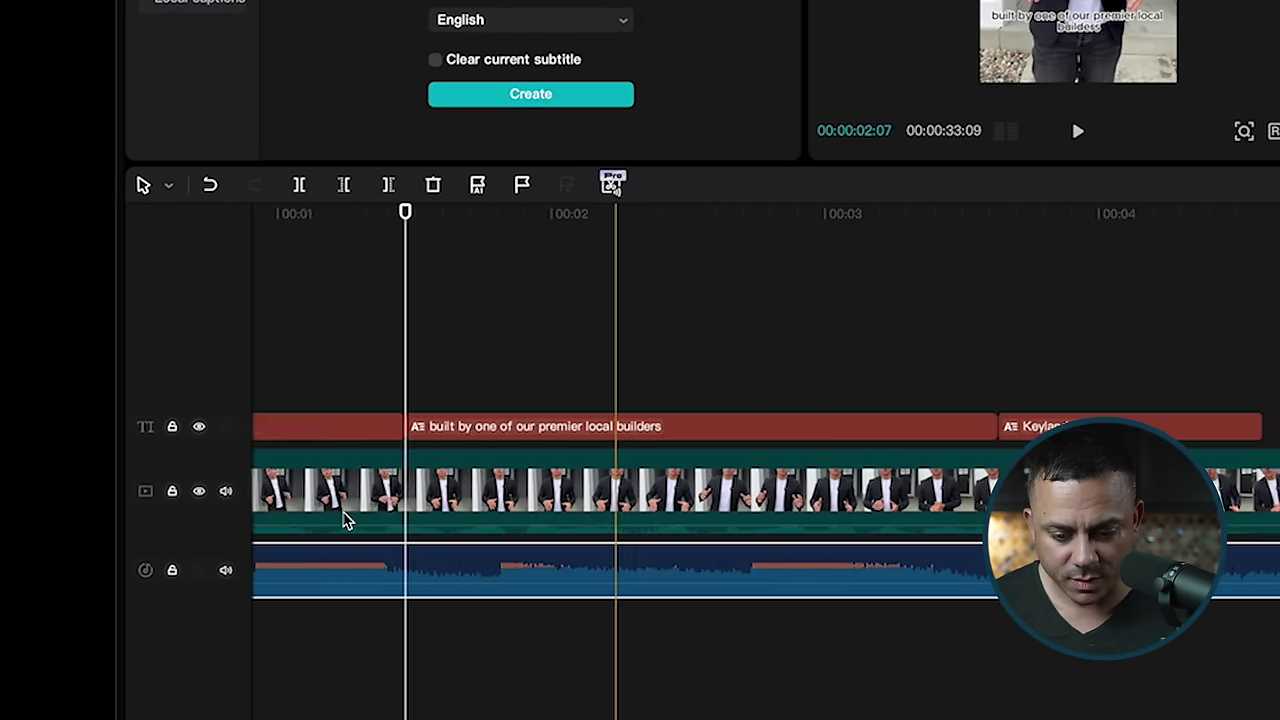
scroll(345, 520, "up", 5)
scroll(345, 520, "left", 5)
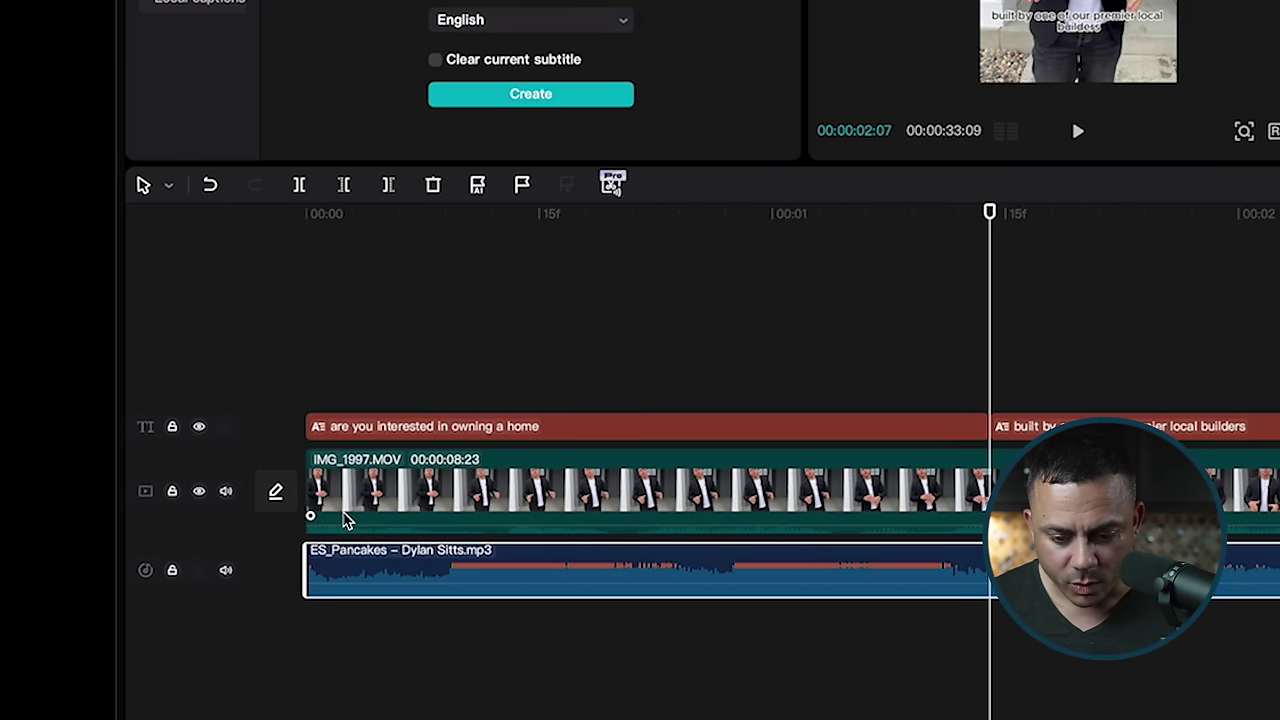
- Lower the first music segment's volume to -1.4 dB and add a 0.7 s fade-in
left_click(425, 521)
left_click_drag(425, 521, 425, 519)
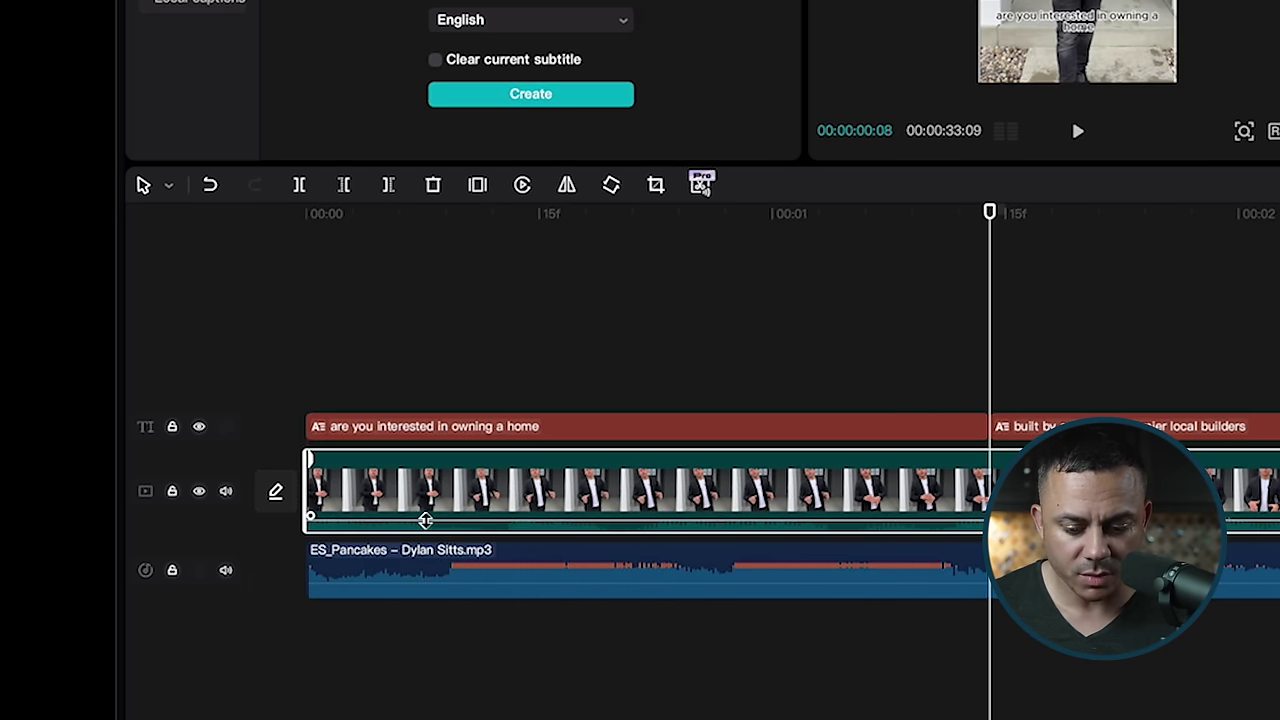
left_click(423, 594)
left_click_drag(434, 583, 434, 583)
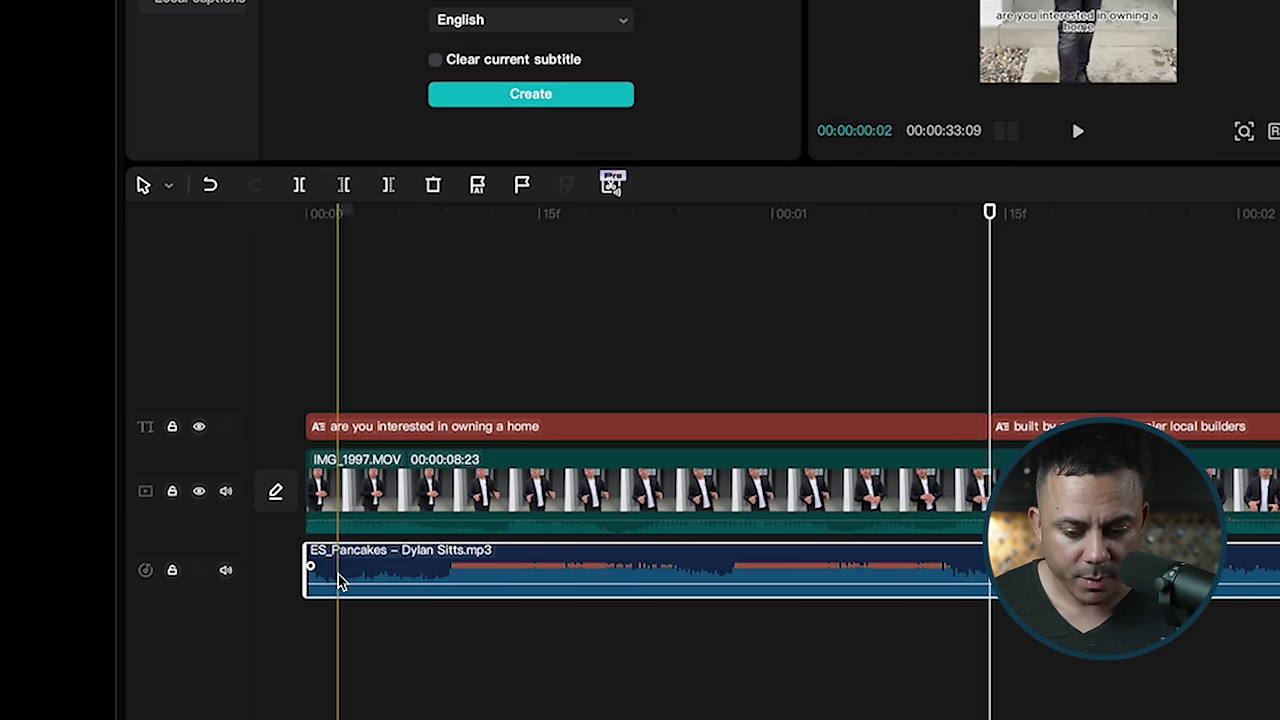
left_click_drag(311, 567, 620, 562)
- Play the opening to judge the balance, and lower the first music segment's volume to -13.7 dB
left_click_drag(995, 220, 368, 212)
left_click_drag(363, 167, 303, 167)
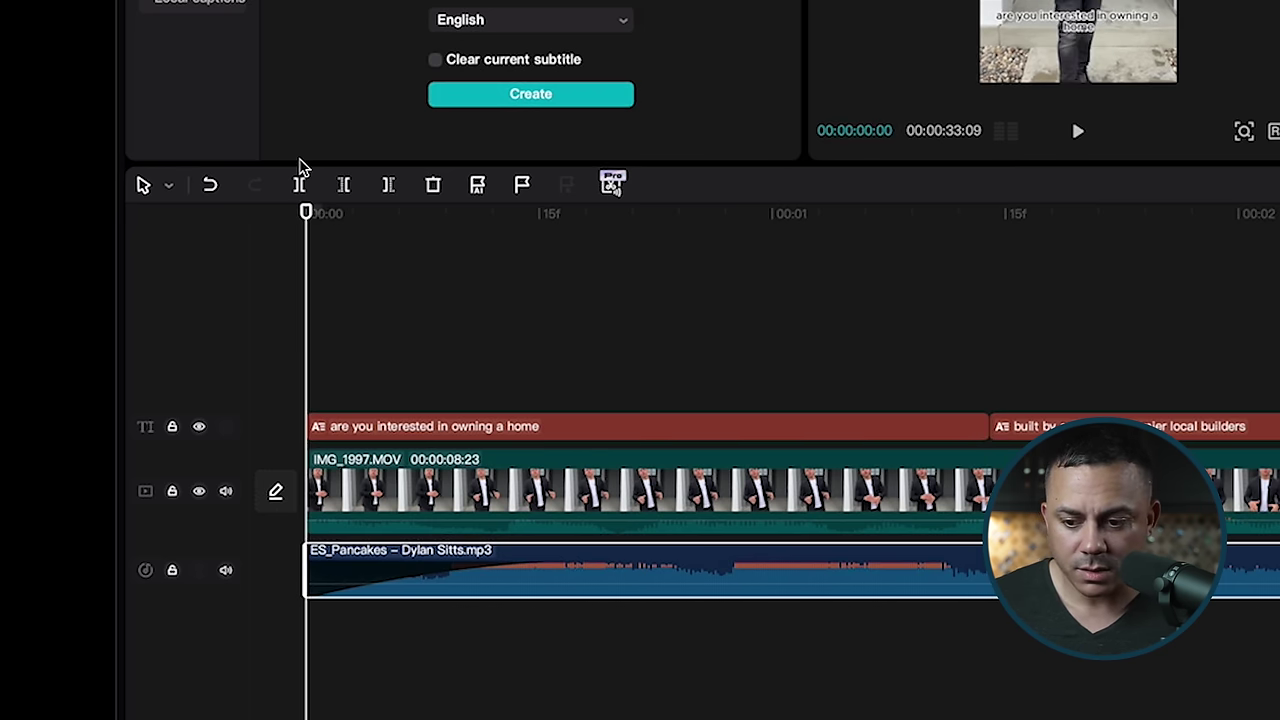
key("space")
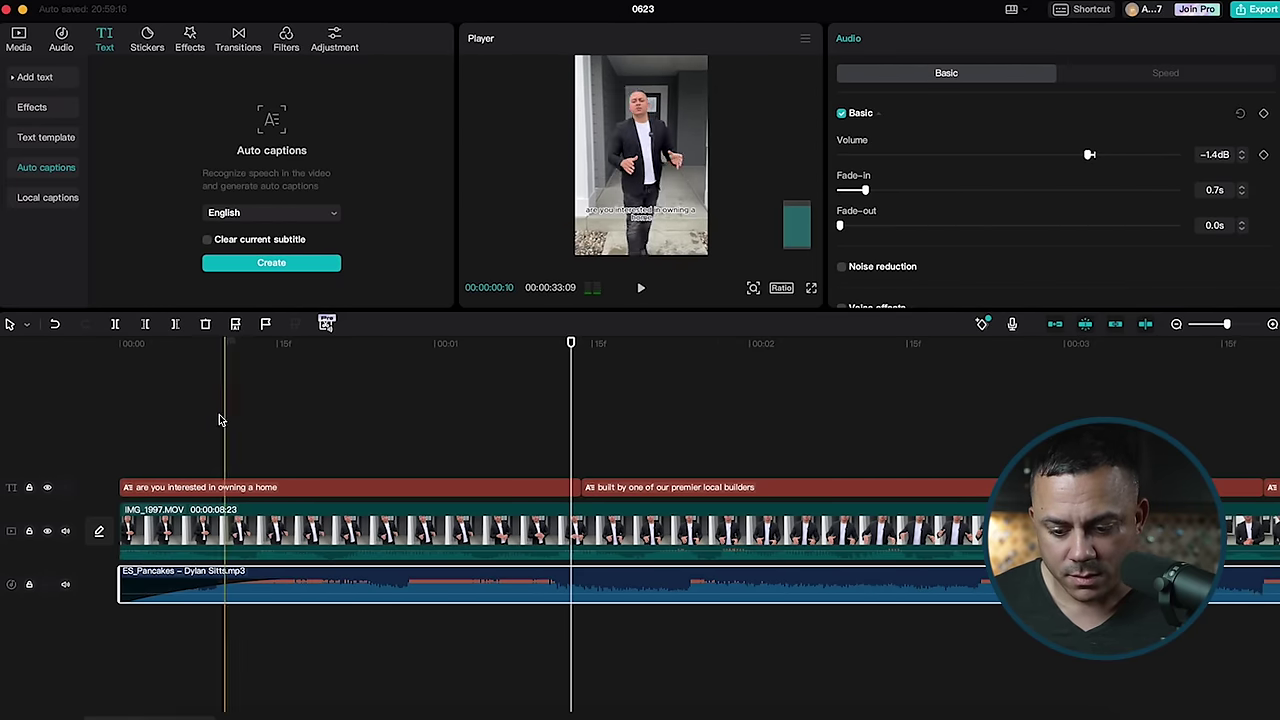
key("space")
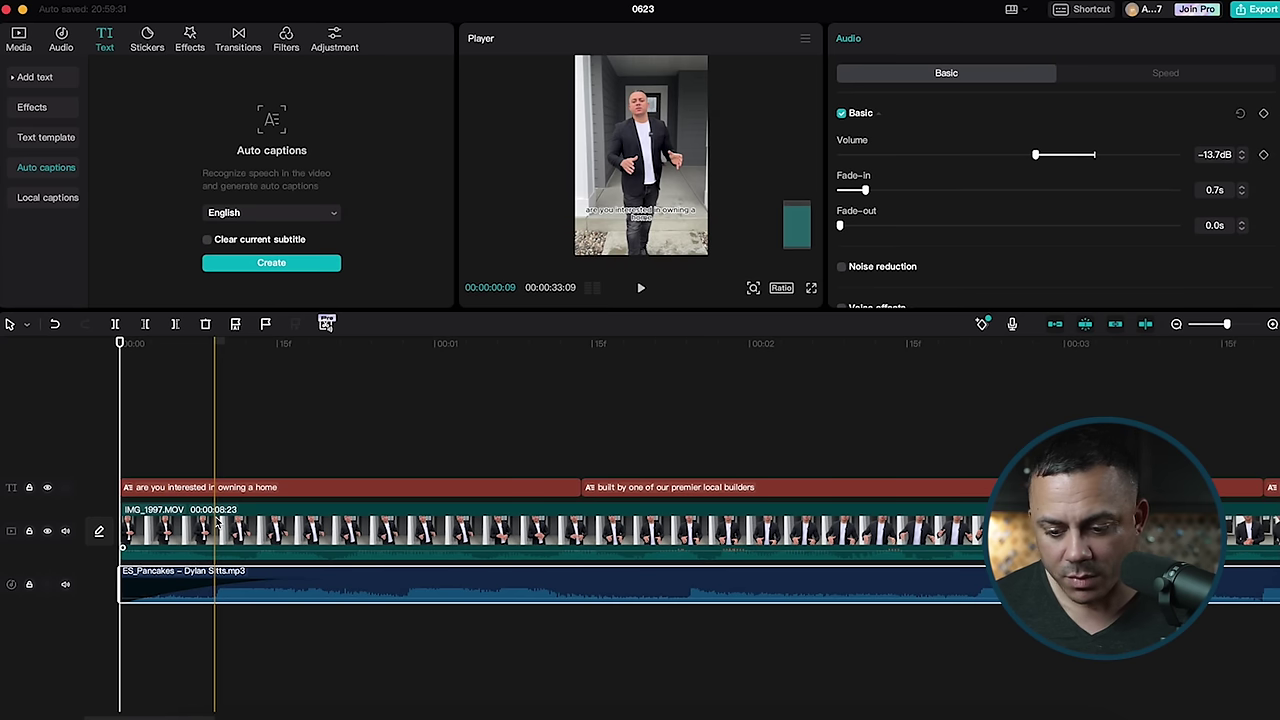
key("space")
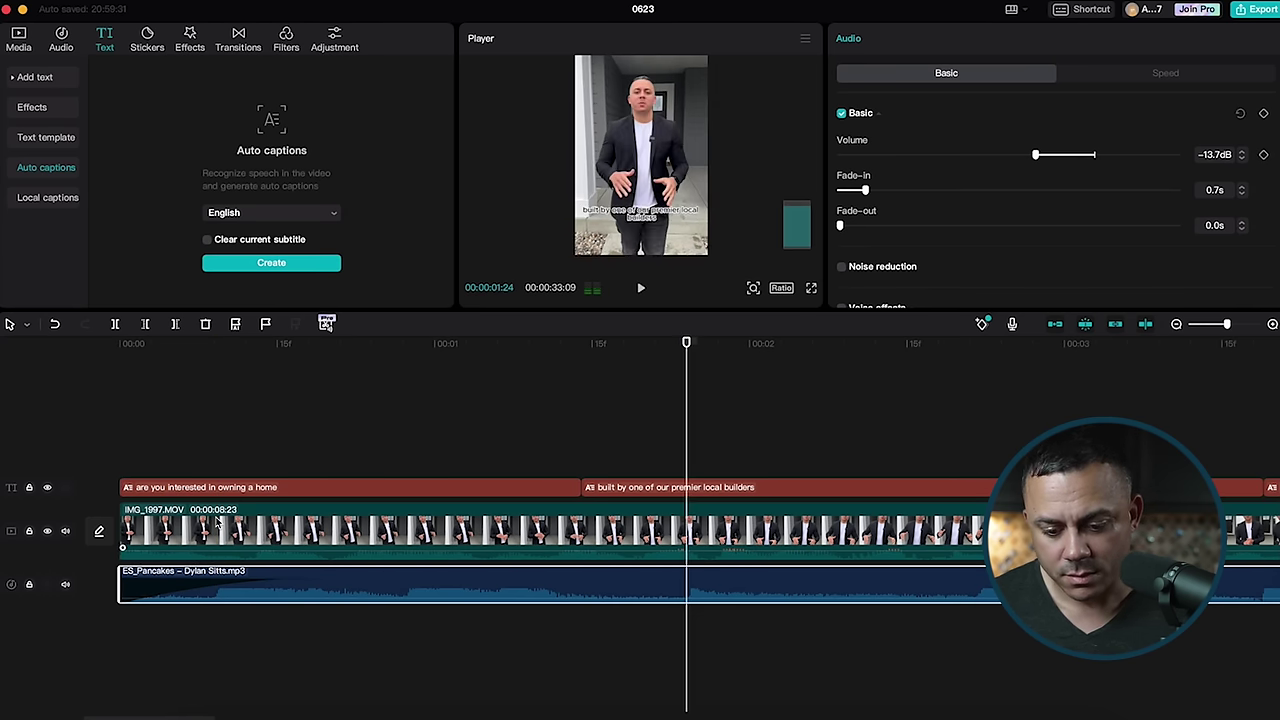
key("space")
- Raise the voice volume of IMG_1997.MOV and play from the start to check it against the music
left_click(324, 551)
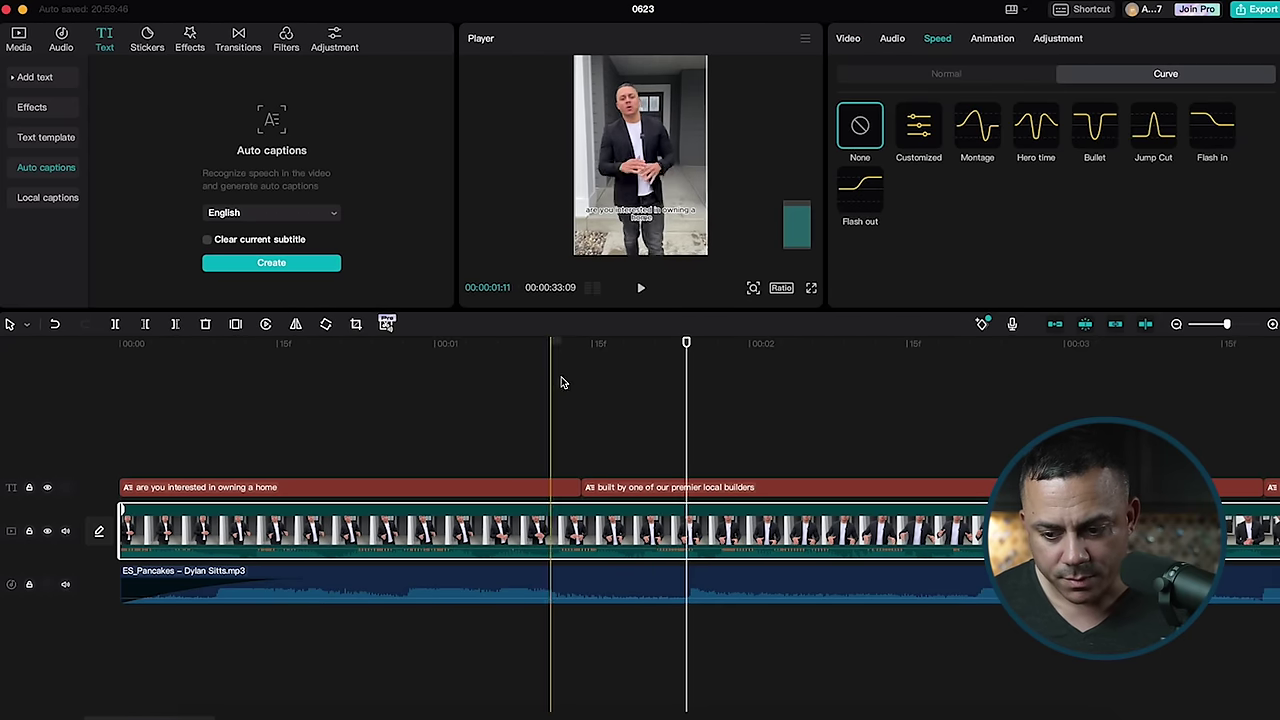
left_click_drag(683, 347, 114, 345)
key("space")
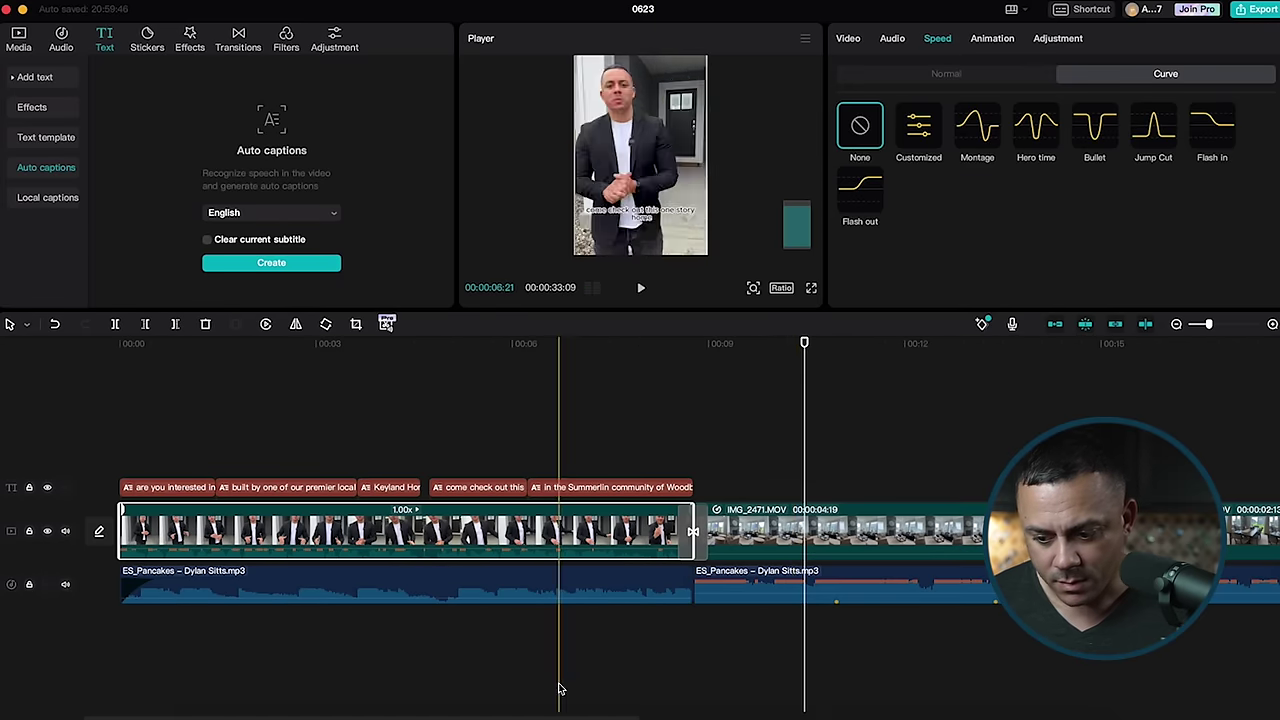
- Lower the second music segment's volume to -4.6 dB and play across the change from the talking clip
left_click_drag(879, 593, 880, 595)
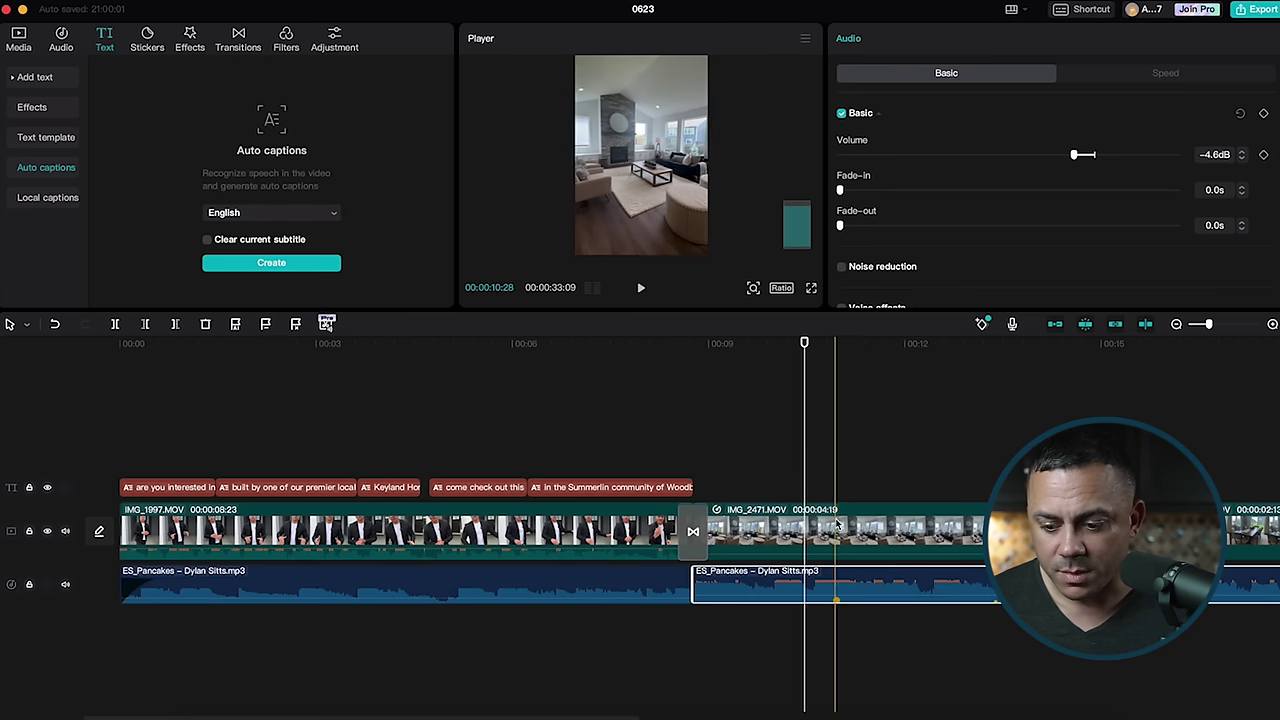
left_click_drag(804, 344, 538, 352)
key("space")
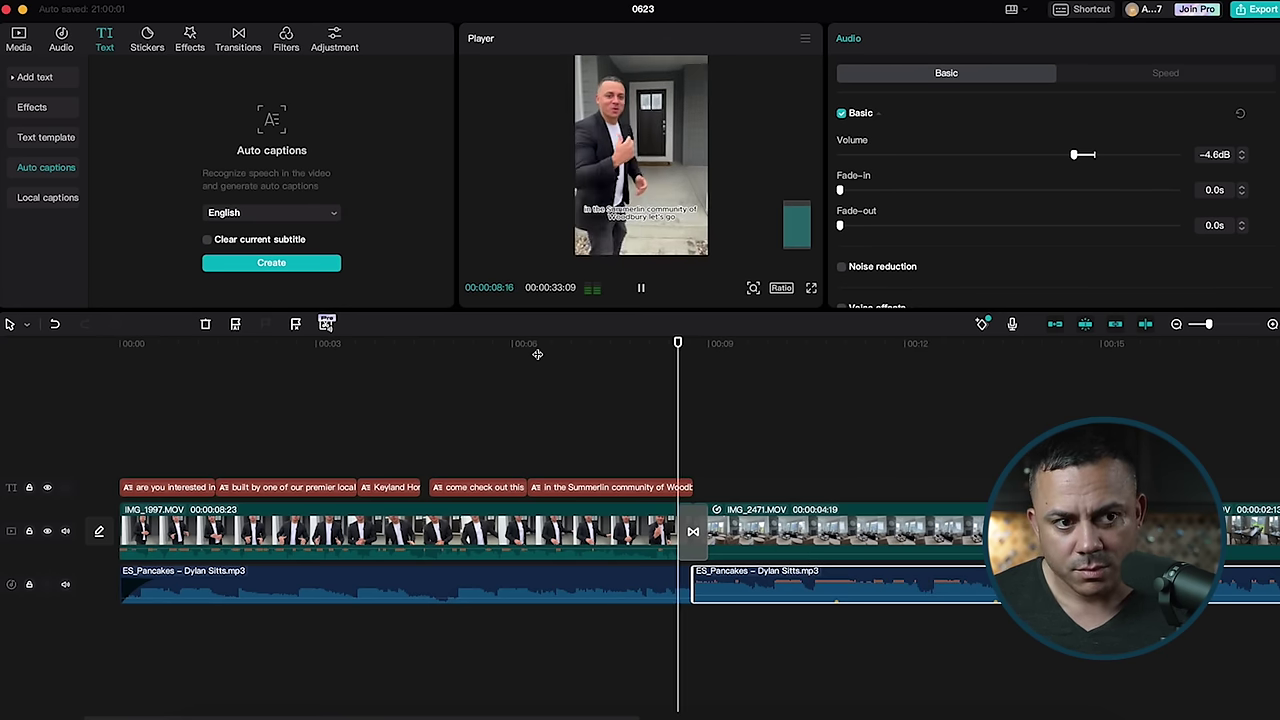
- Add a 0.2 s fade-out to the end of the second music segment and play the ending
key("super+minus")
left_click_drag(949, 344, 958, 357)
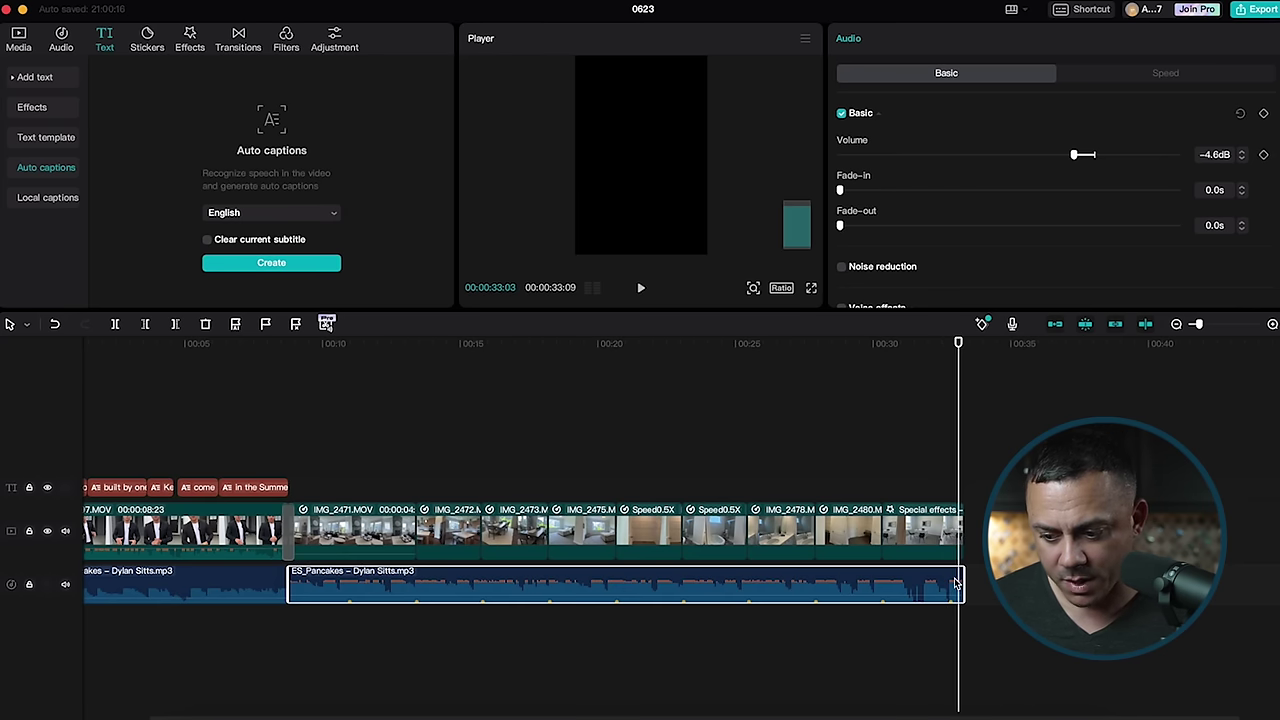
key("super+equal")
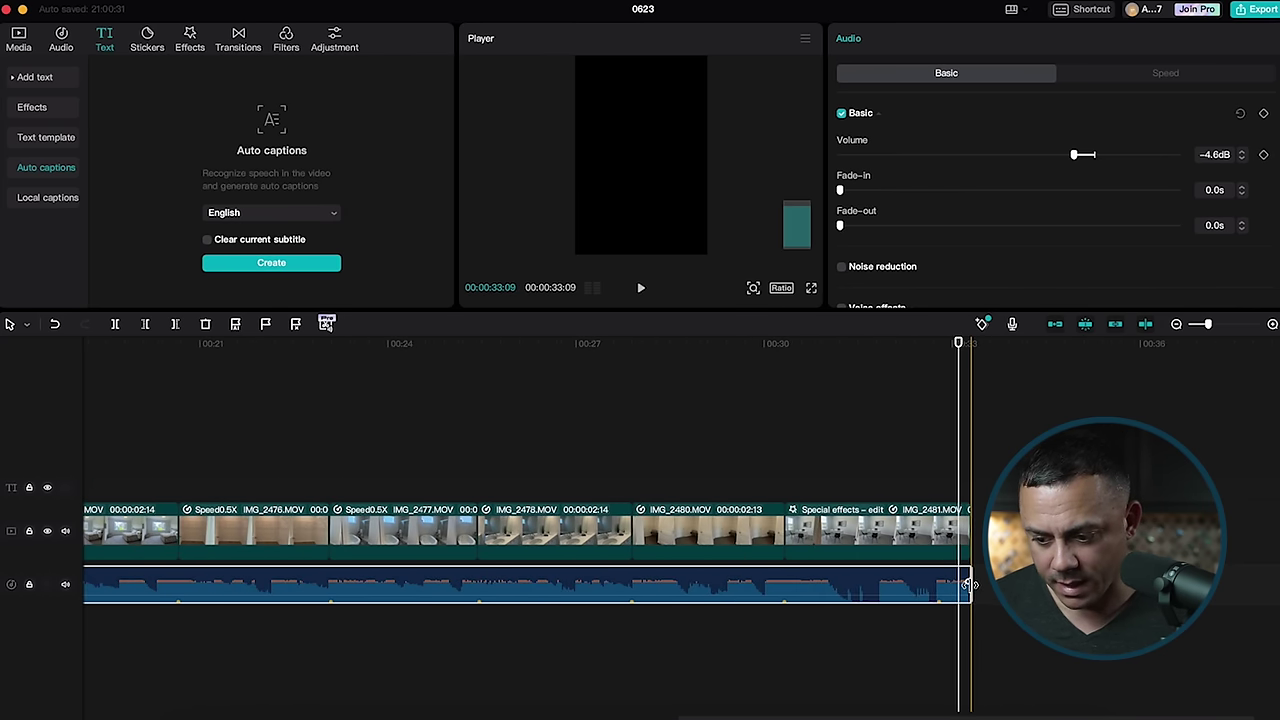
key("super+equal")
key("super+equal")
key("super+equal")
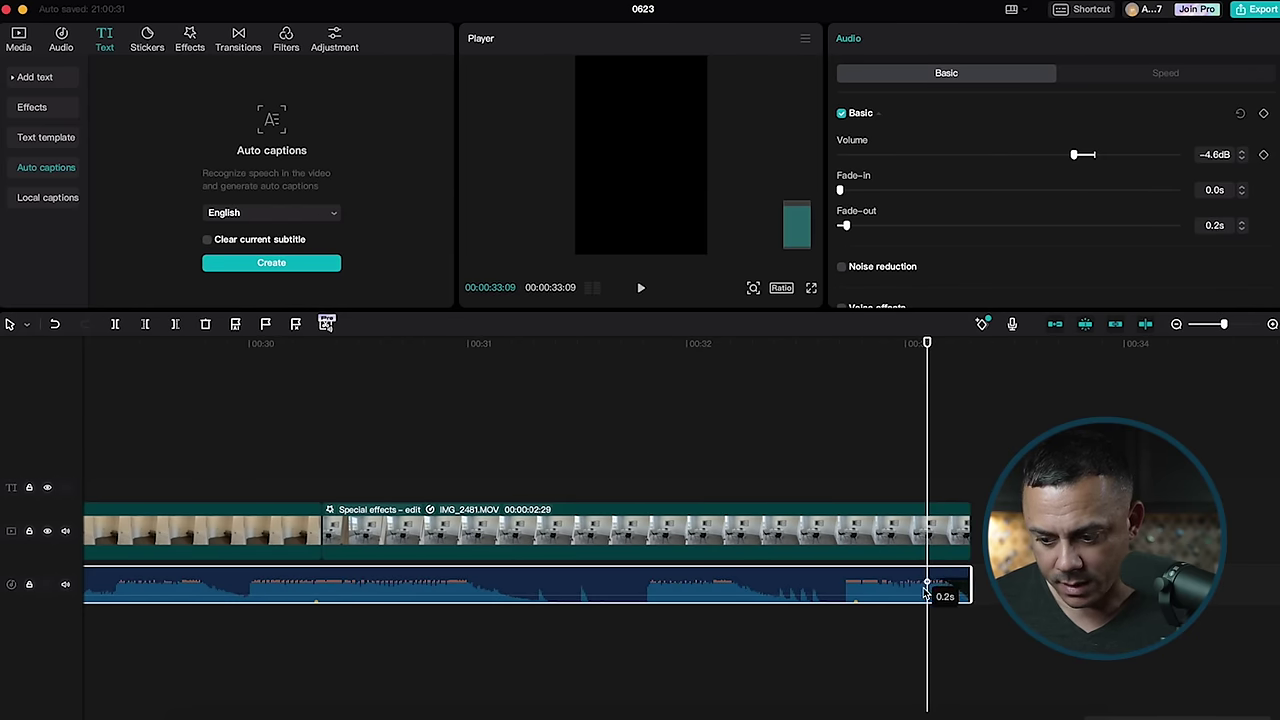
left_click(752, 345)
key("space")
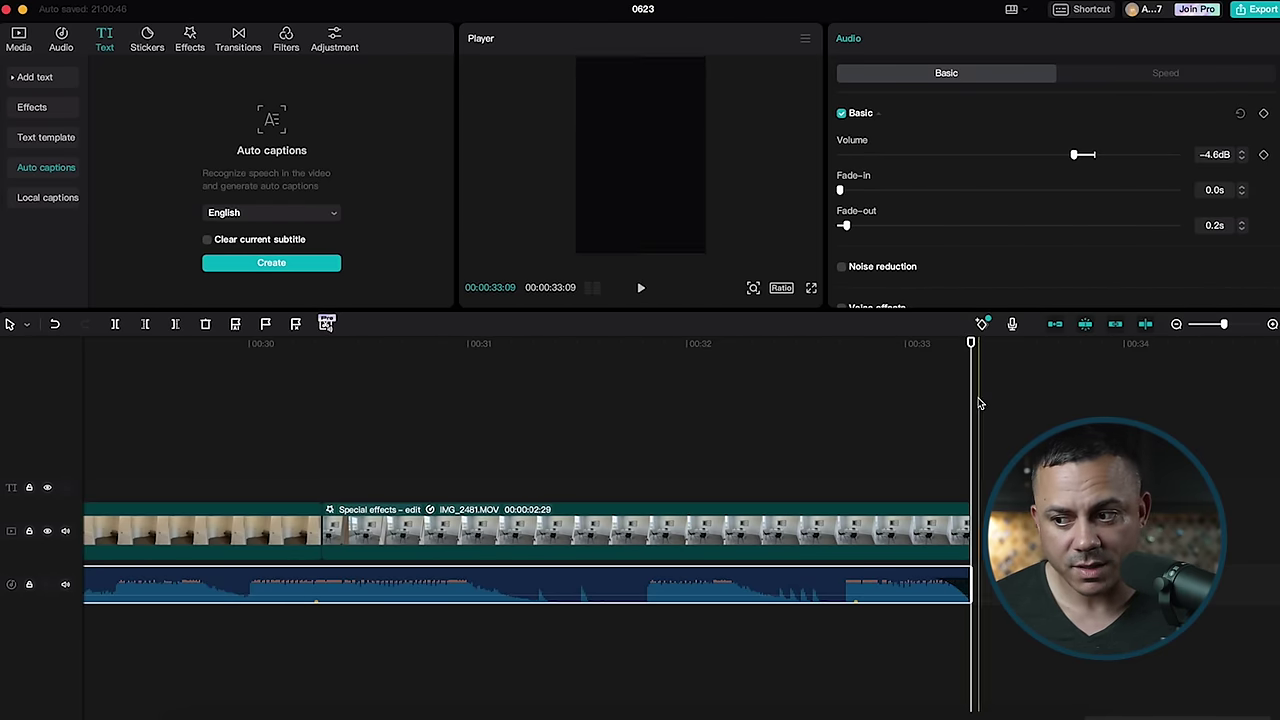
- Open the export settings for the finished video
left_click(1260, 10)
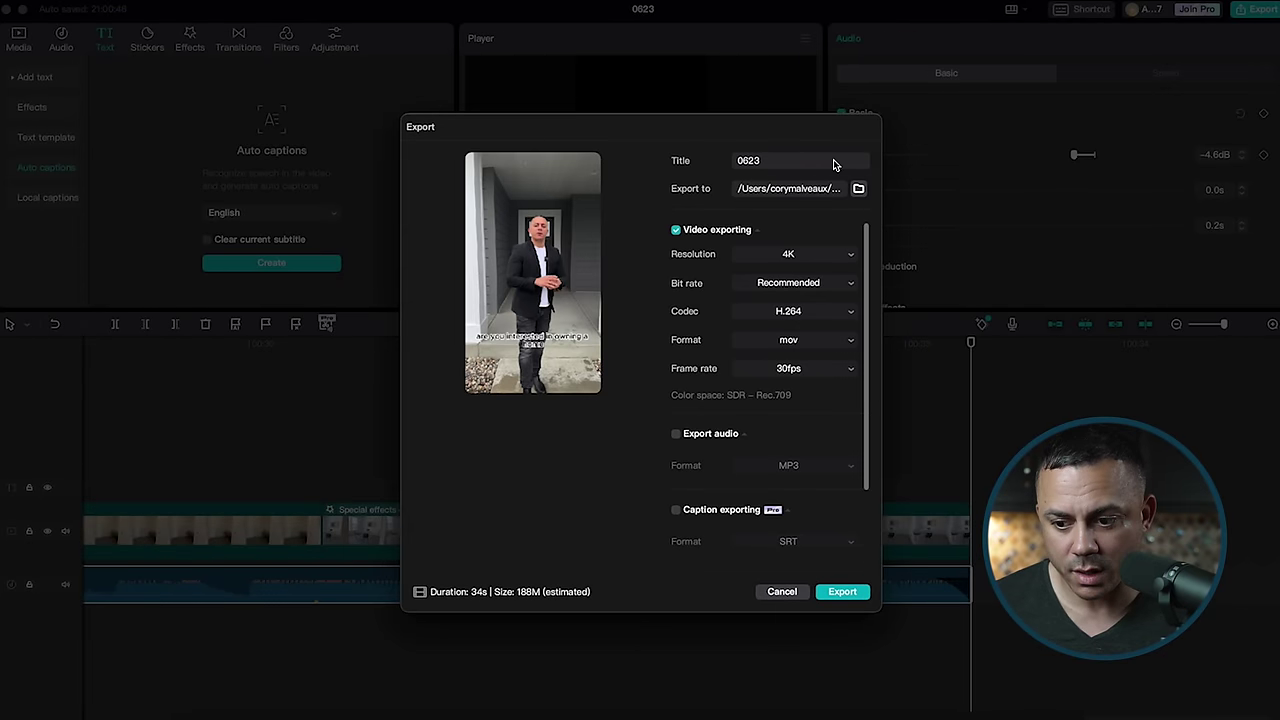